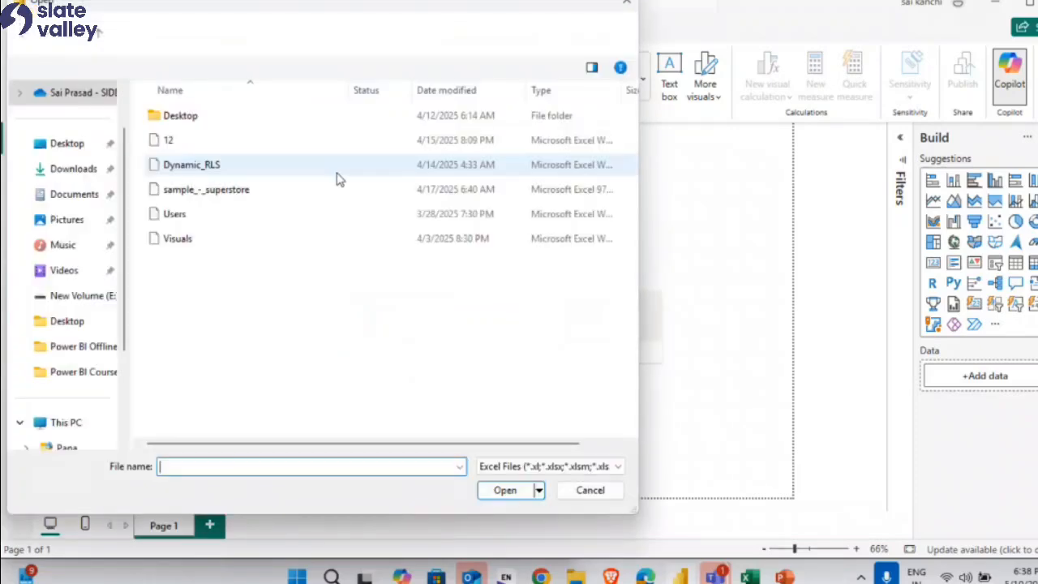
# Load the Orders, People and Returns tables from the sample_-_superstore Excel workbook.
pyautogui.doubleClick(209, 190)
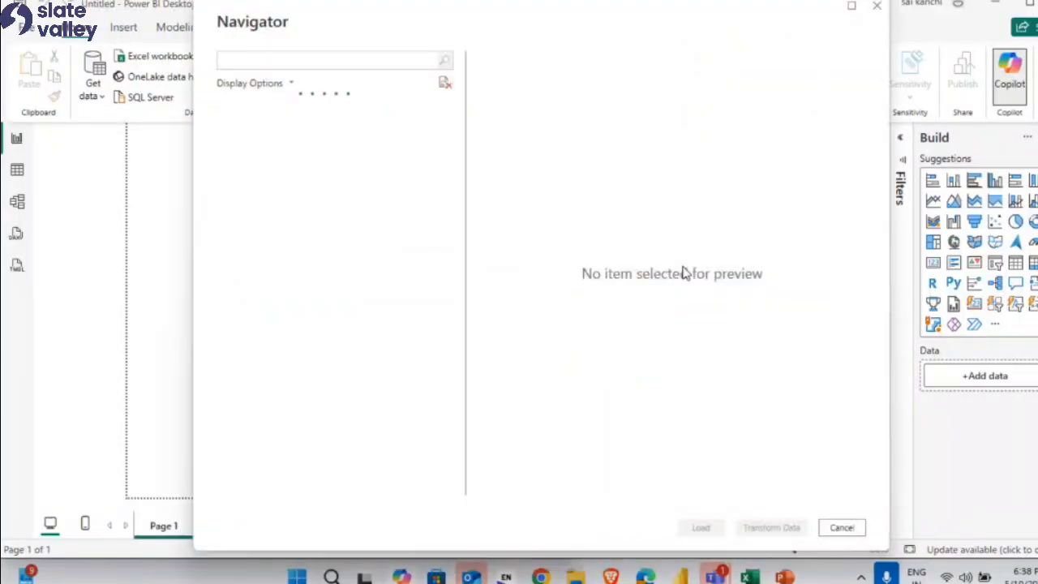
pyautogui.click(226, 109)
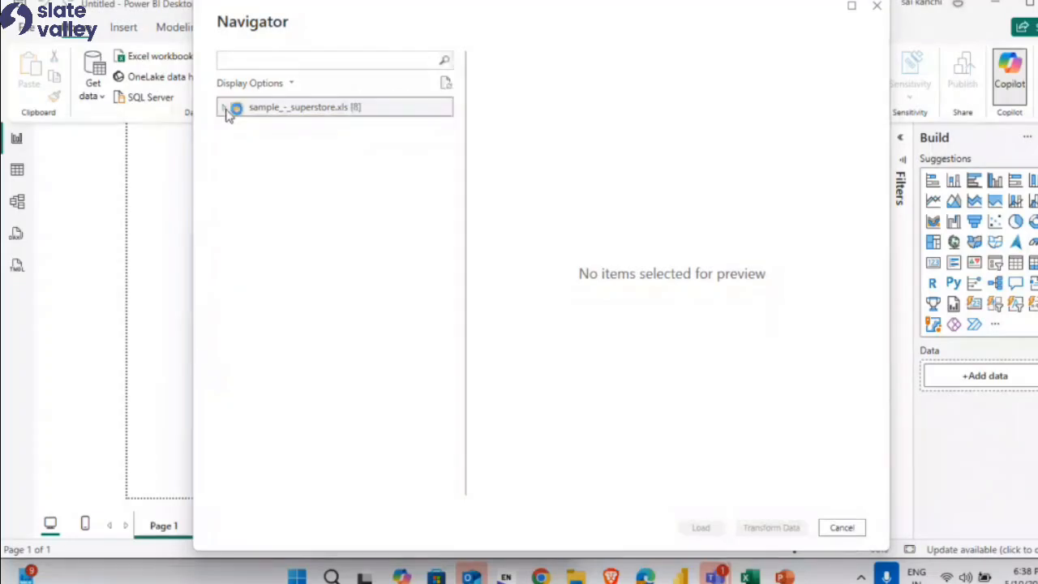
pyautogui.click(241, 127)
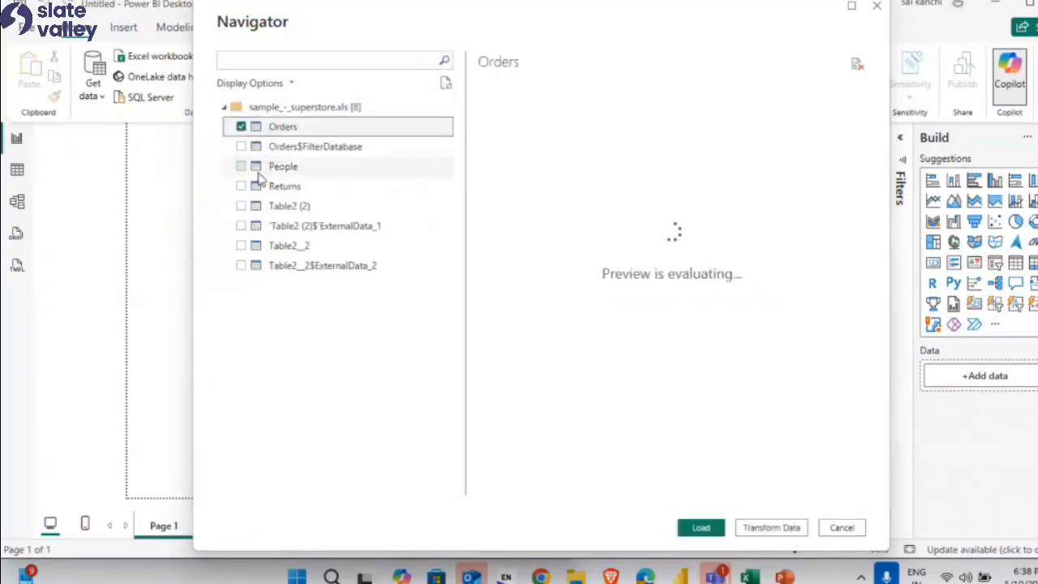
pyautogui.click(241, 167)
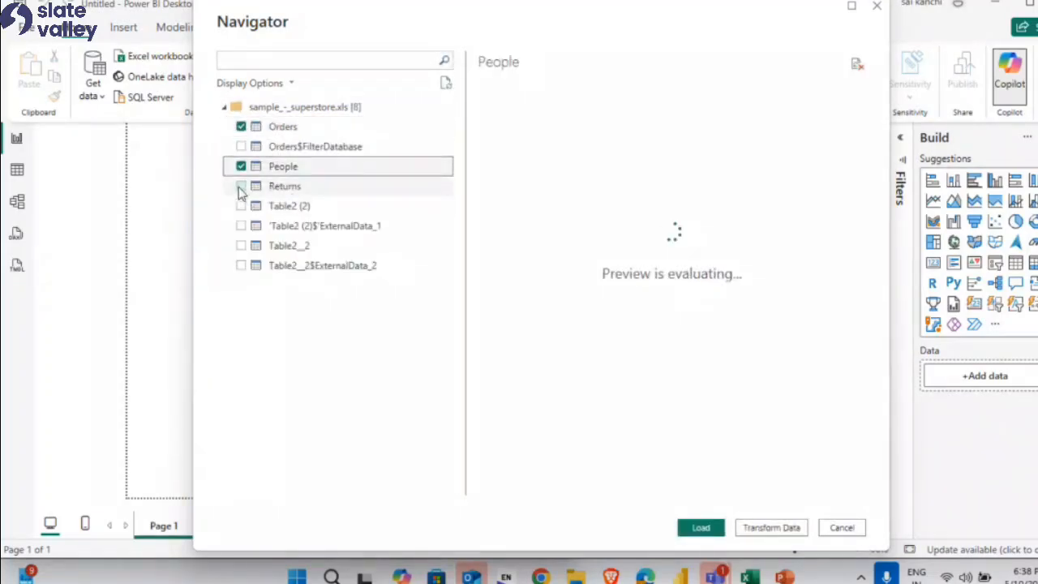
pyautogui.click(241, 186)
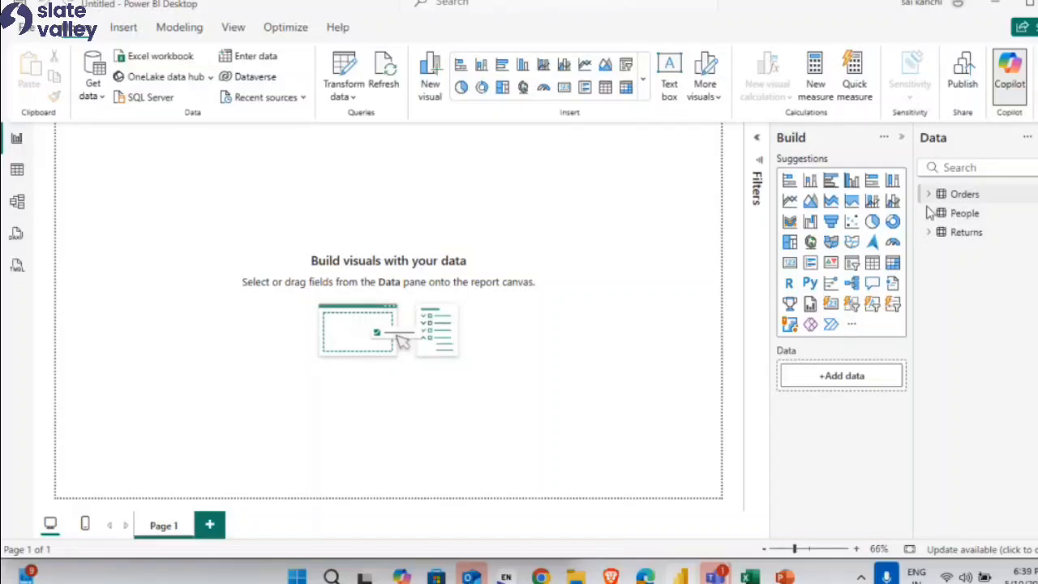
pyautogui.click(928, 232)
pyautogui.click(928, 231)
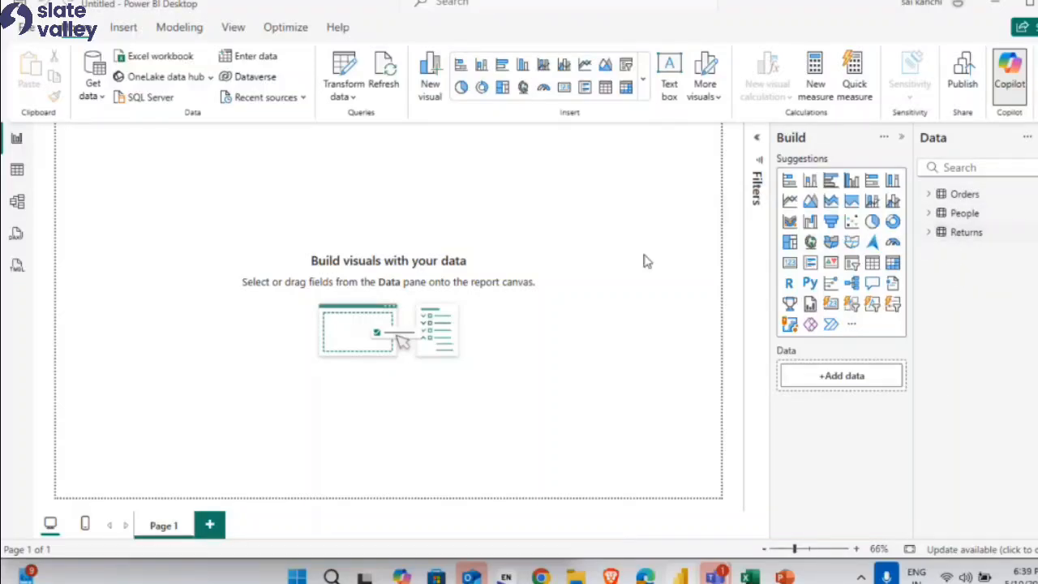
# Insert a stacked bar chart on the empty page, enlarge it and place it near the page's left edge.
pyautogui.click(791, 182)
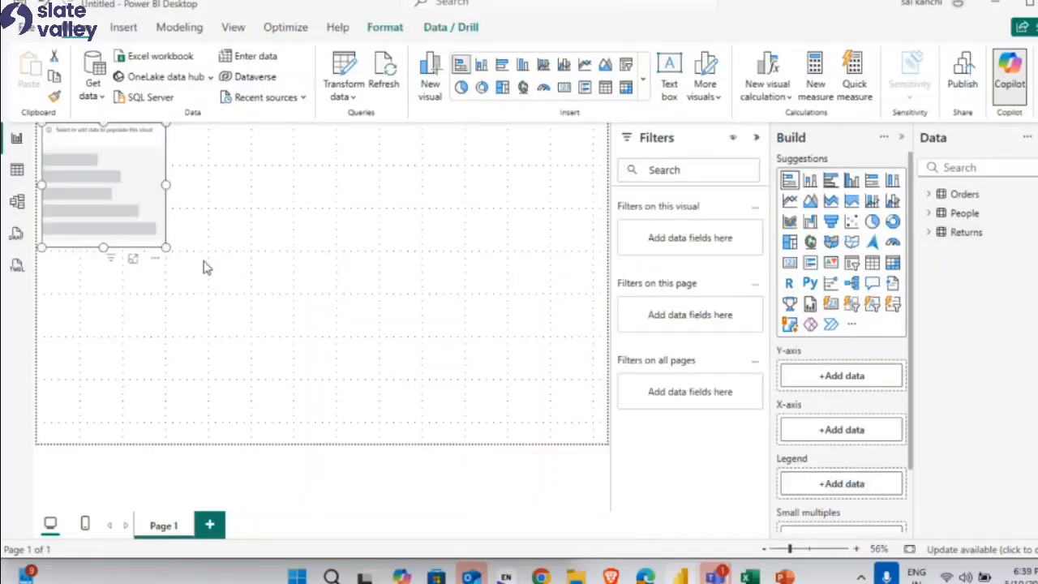
pyautogui.moveTo(134, 202); pyautogui.dragTo(170, 272)
pyautogui.moveTo(208, 319); pyautogui.dragTo(330, 393)
pyautogui.moveTo(245, 317); pyautogui.dragTo(219, 310)
# Plot Sales by Category from the Orders table in the bar chart, and enlarge the chart.
pyautogui.click(928, 196)
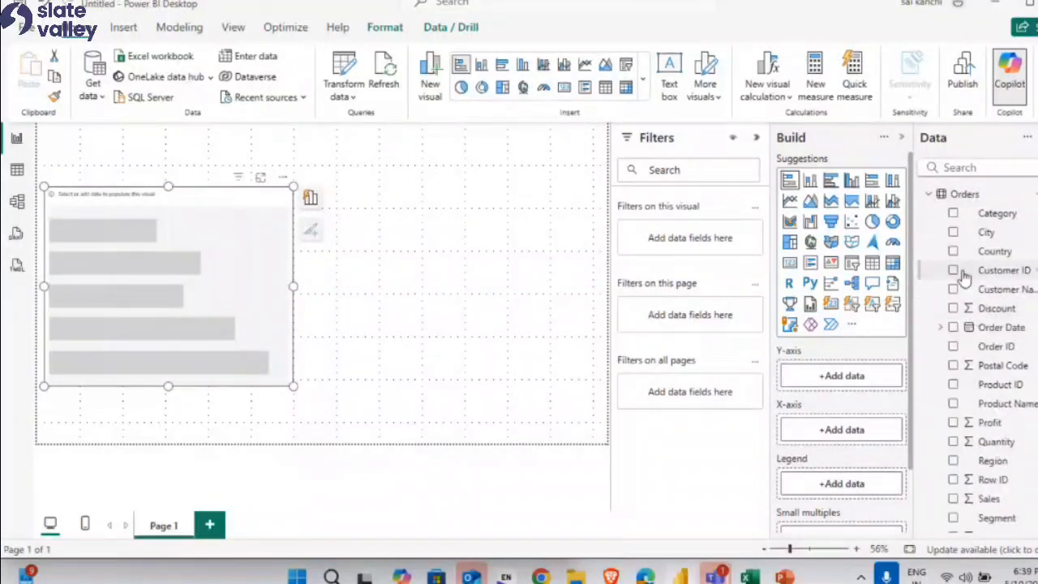
pyautogui.click(953, 212)
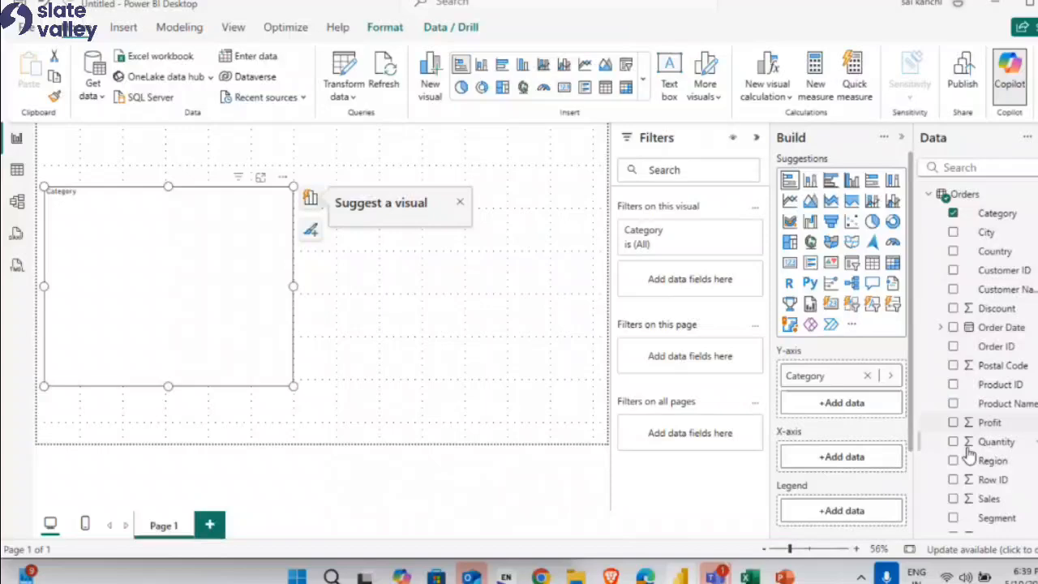
pyautogui.click(954, 498)
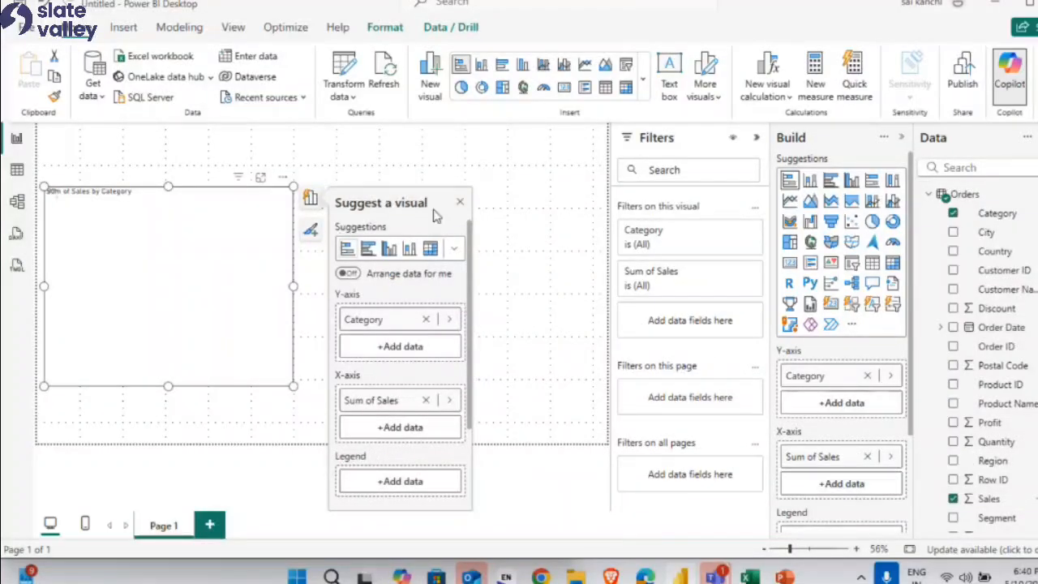
pyautogui.click(459, 202)
pyautogui.moveTo(293, 386); pyautogui.dragTo(373, 419)
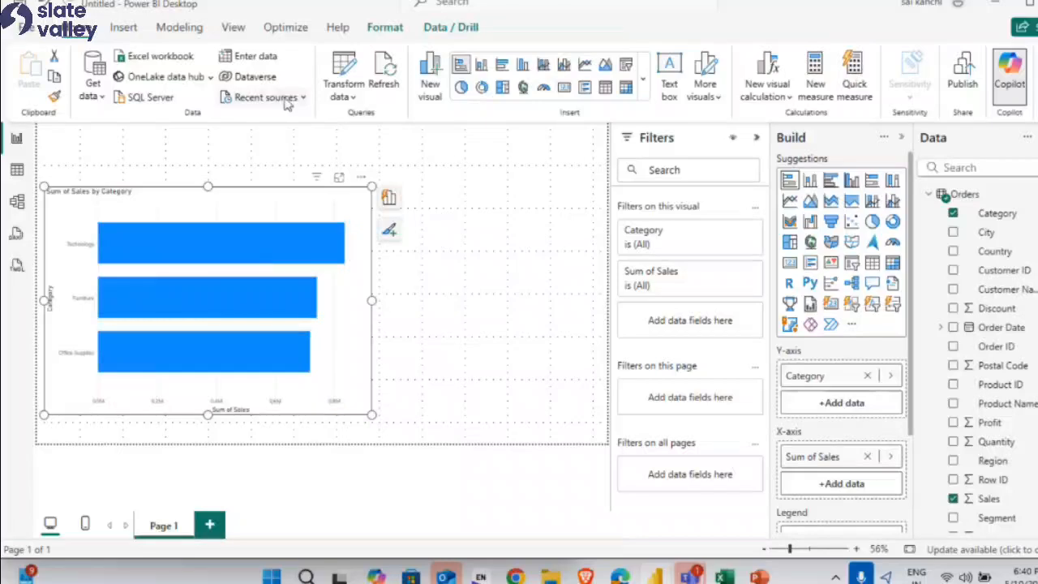
# Customize the current theme with a larger general text font size, and widen the bar chart.
pyautogui.click(354, 94)
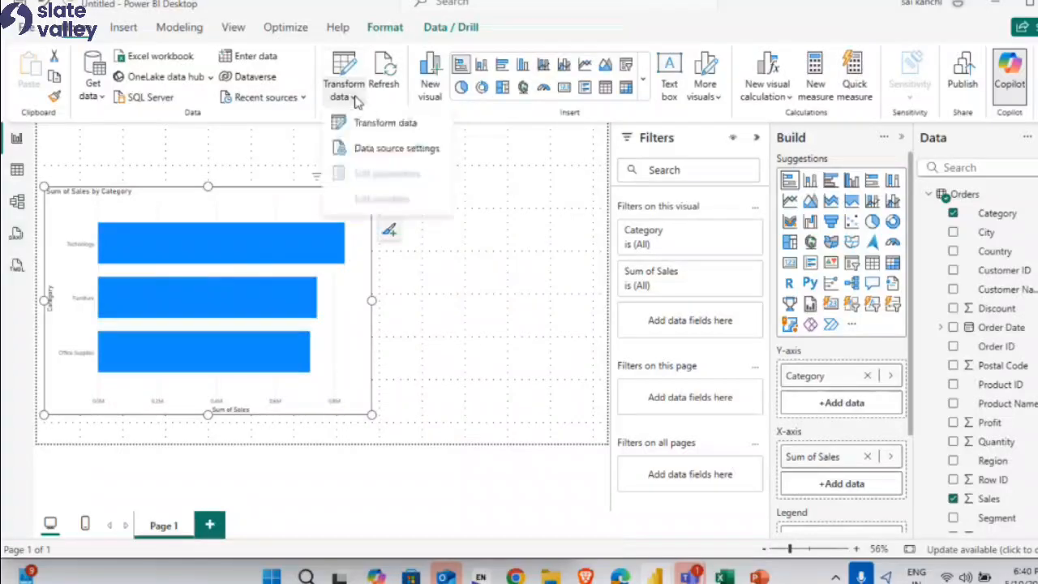
pyautogui.click(232, 29)
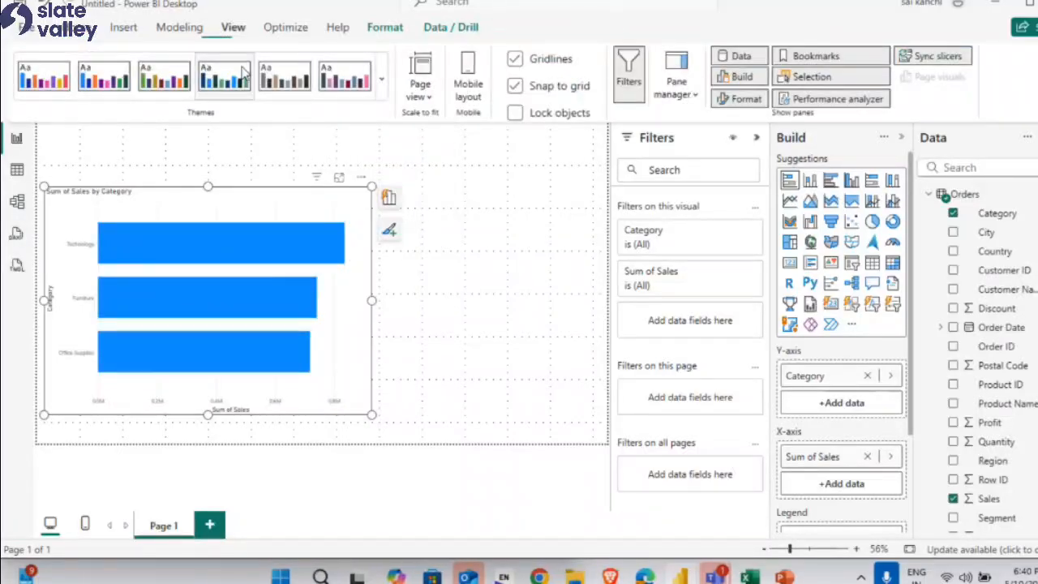
pyautogui.click(381, 80)
pyautogui.scroll(-3, 237, 486)
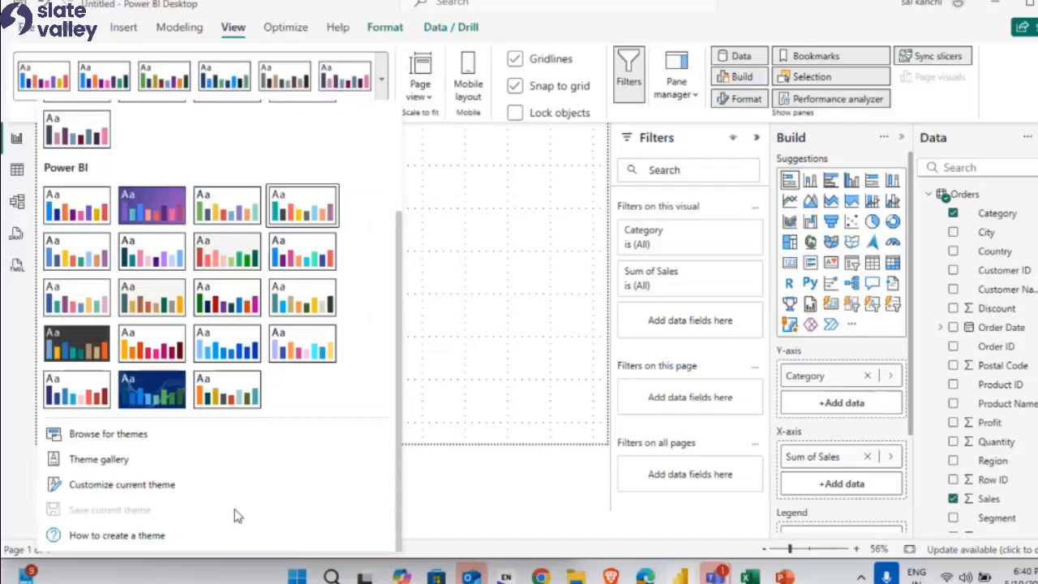
pyautogui.click(127, 485)
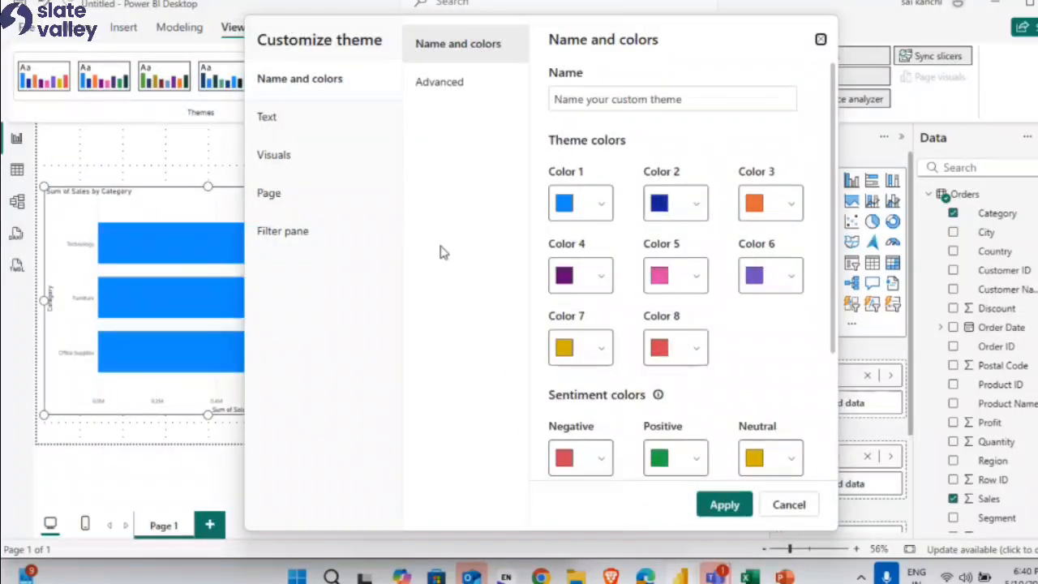
pyautogui.click(266, 116)
pyautogui.click(571, 208)
pyautogui.press('BackSpace')
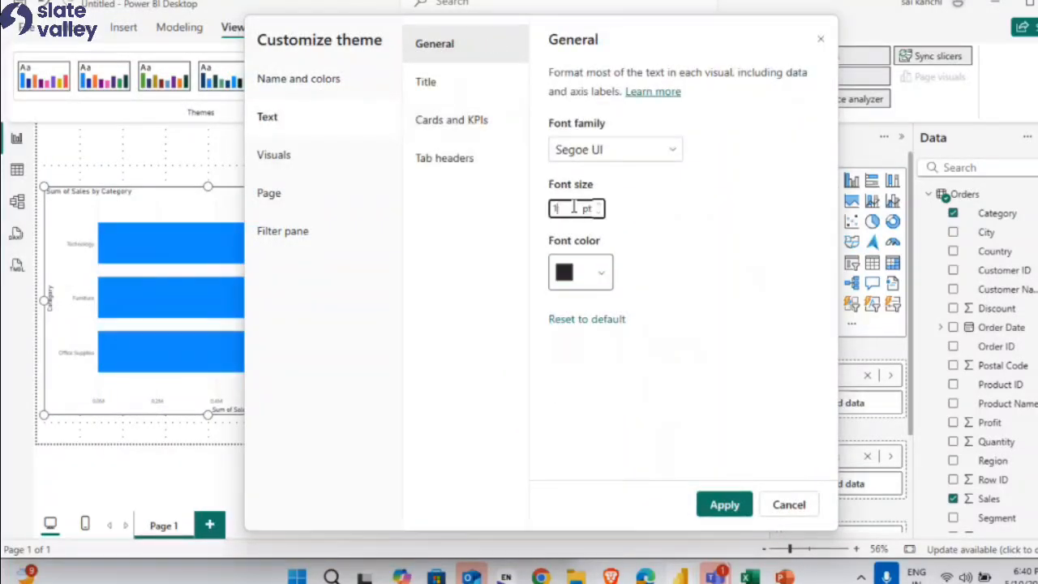
pyautogui.write('0')
pyautogui.click(710, 505)
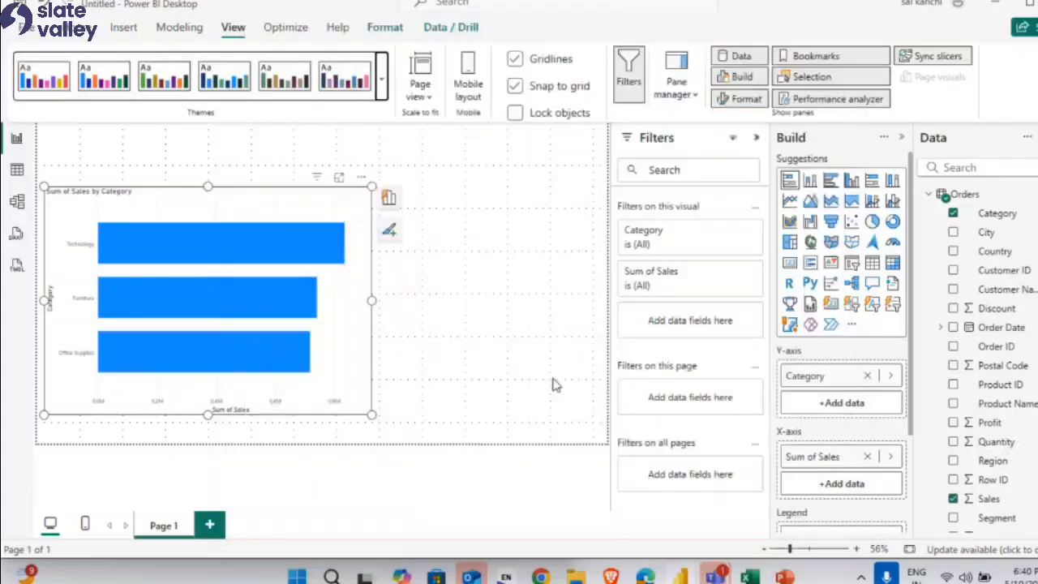
pyautogui.moveTo(371, 300); pyautogui.dragTo(448, 311)
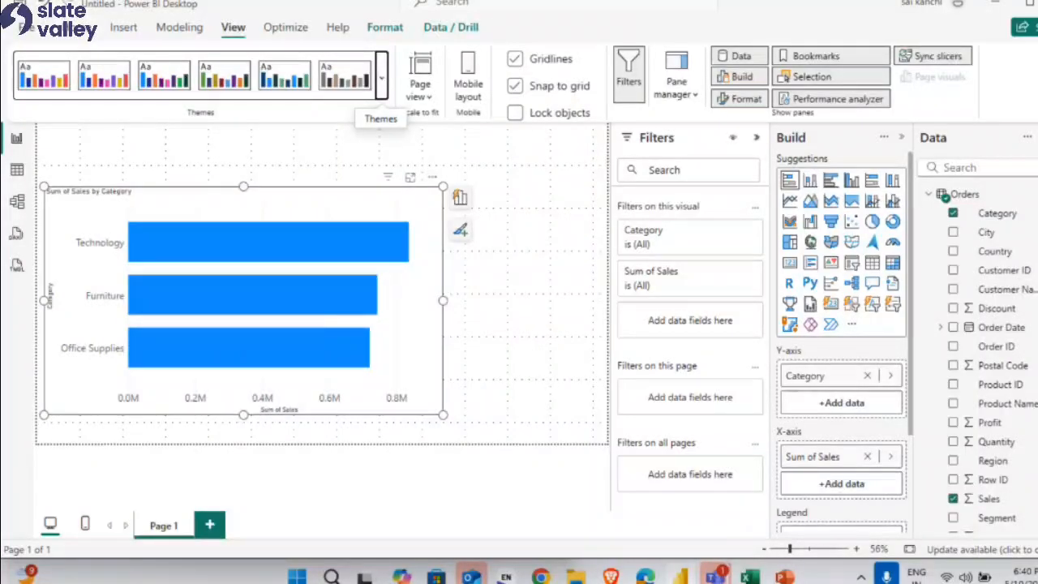
# Open the bar chart's formatting options and search them for "data".
pyautogui.click(1037, 200)
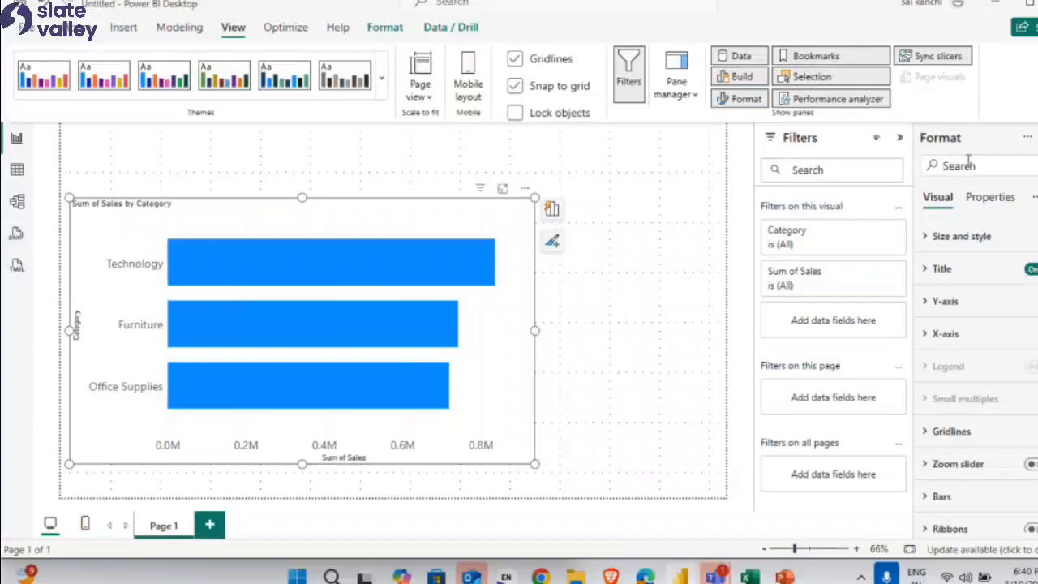
pyautogui.write('data')
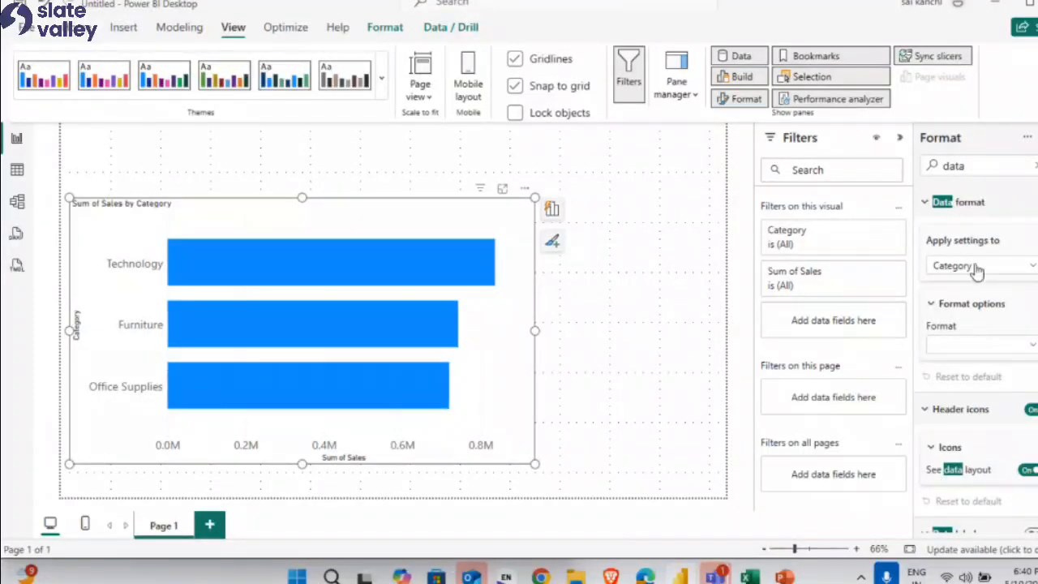
pyautogui.scroll(-4, 956, 324)
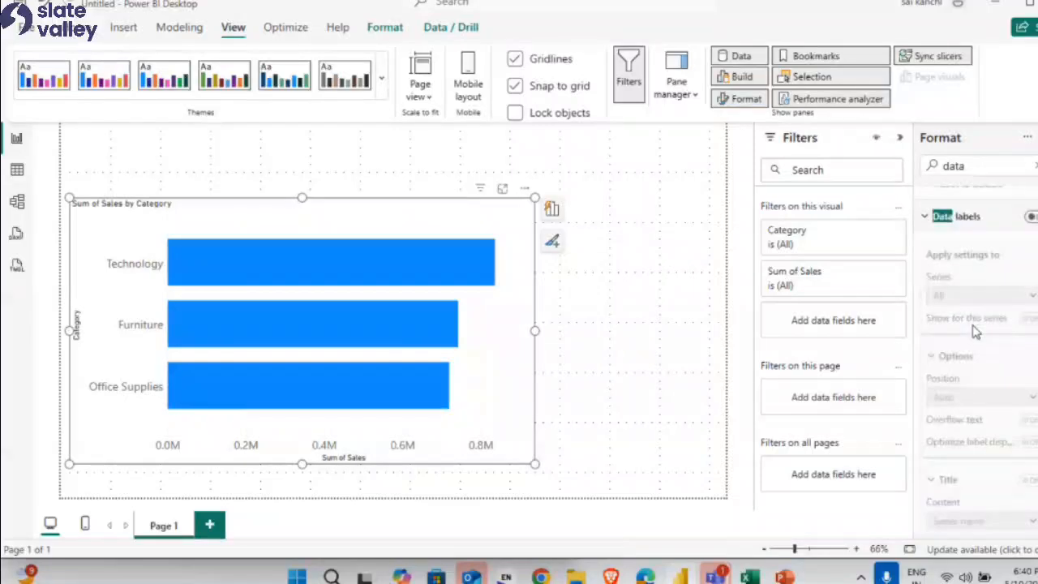
pyautogui.scroll(4, 981, 284)
pyautogui.click(1035, 165)
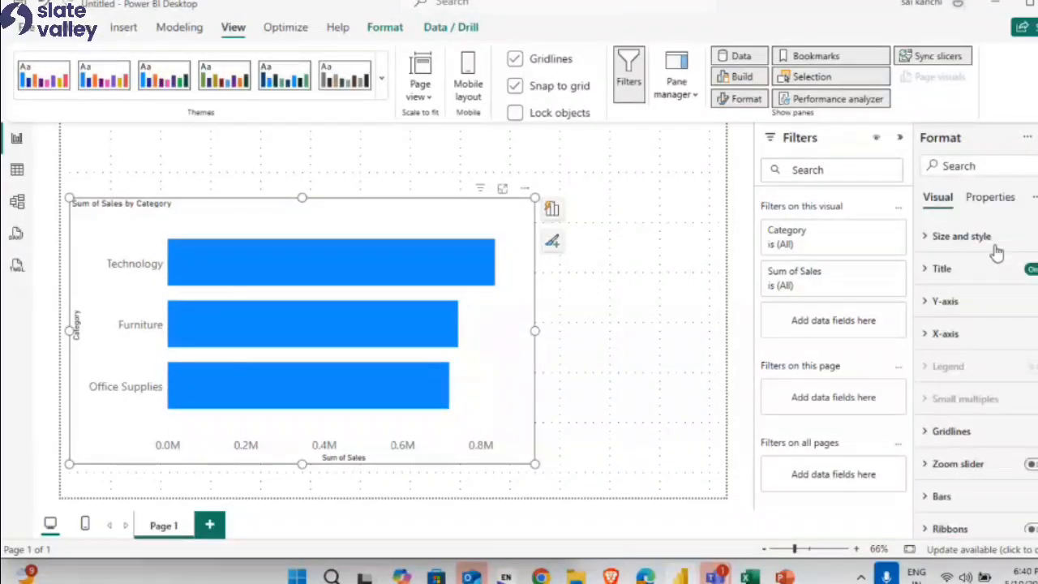
pyautogui.scroll(-3, 971, 341)
pyautogui.scroll(3, 957, 340)
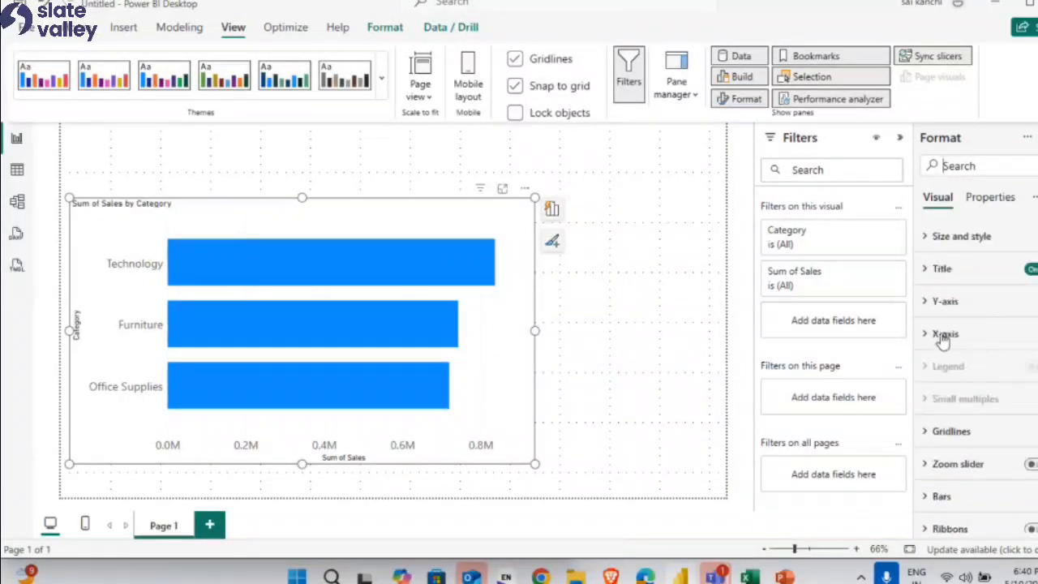
# Set the display units of the chart's X-axis values to Thousands, and widen the chart.
pyautogui.click(942, 334)
pyautogui.scroll(-3, 969, 334)
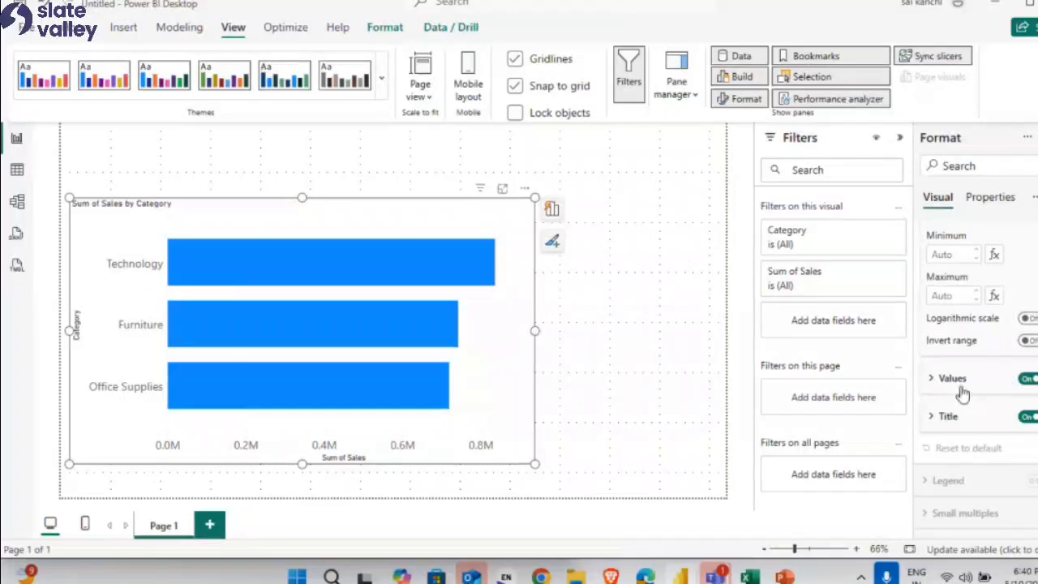
pyautogui.click(961, 376)
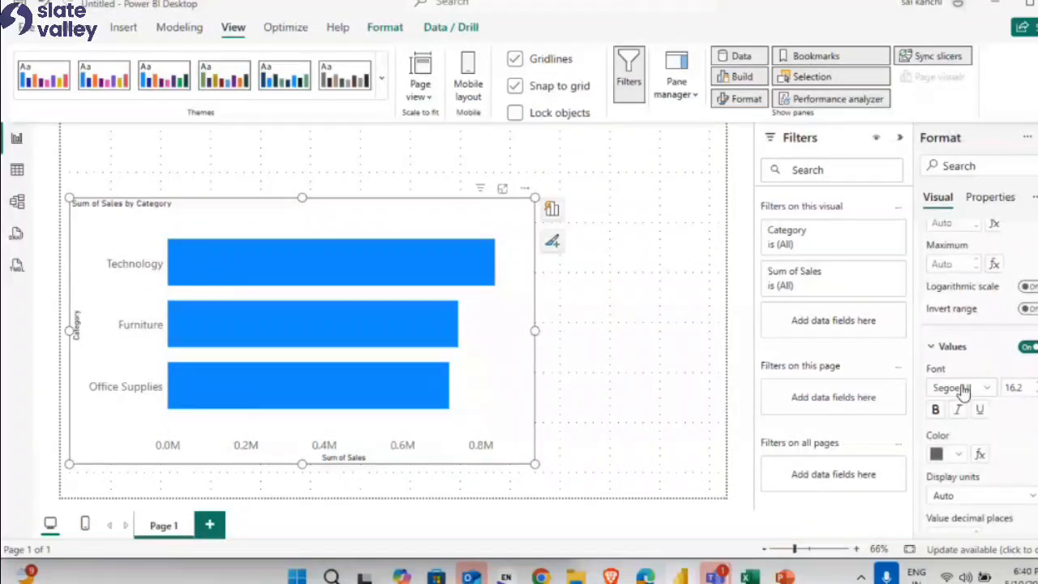
pyautogui.scroll(-3, 979, 307)
pyautogui.click(981, 289)
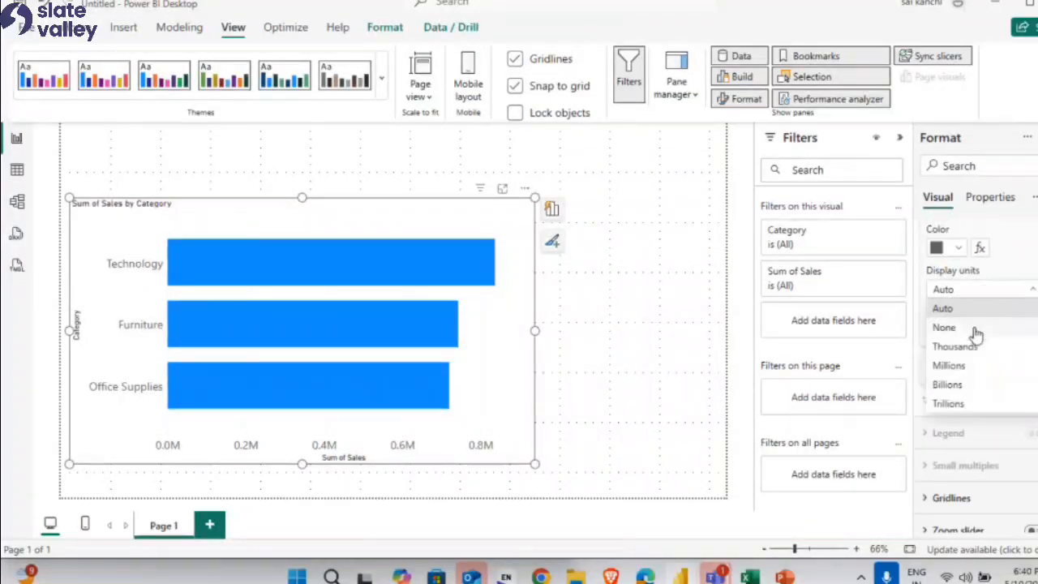
pyautogui.click(973, 340)
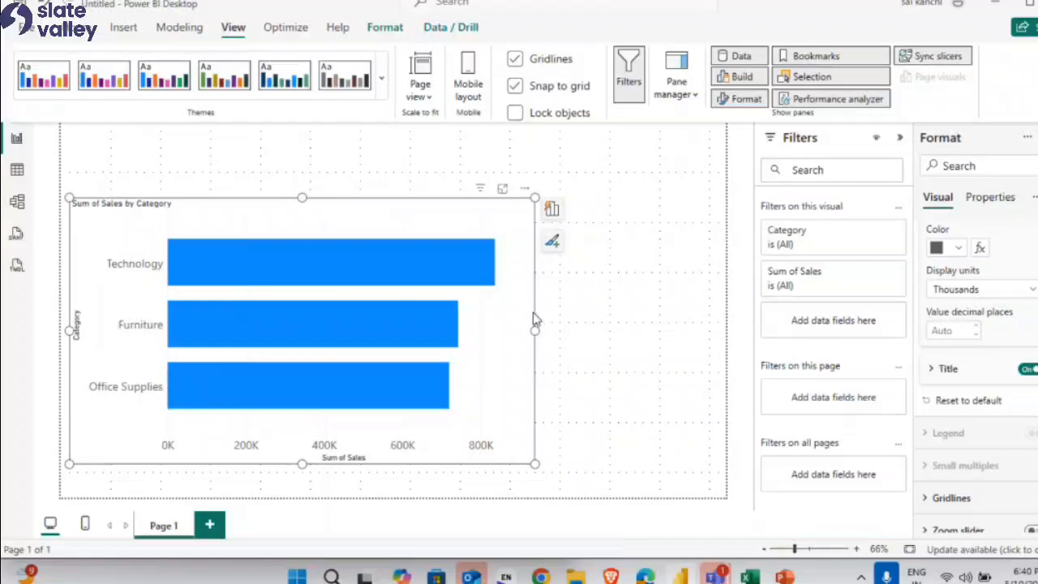
pyautogui.moveTo(534, 330); pyautogui.dragTo(627, 333)
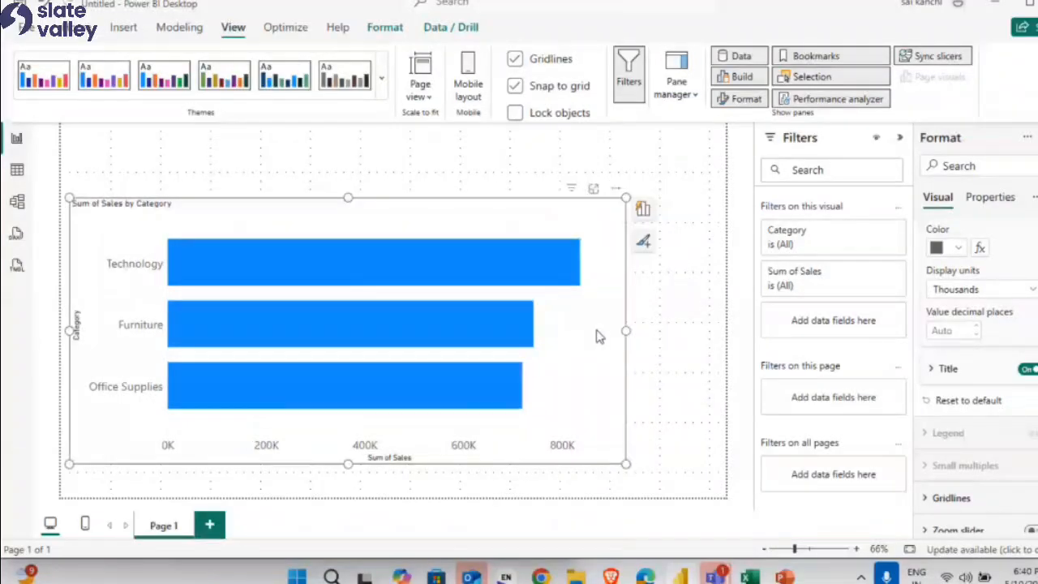
# Turn on the chart's data labels, then widen the chart further and shift it slightly down and right.
pyautogui.scroll(-3, 980, 361)
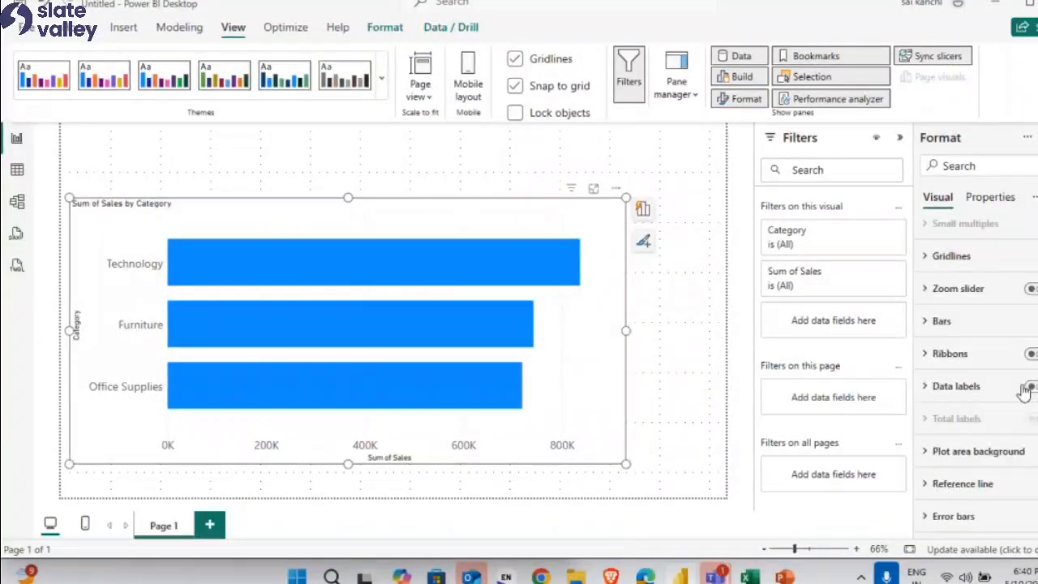
pyautogui.click(1028, 387)
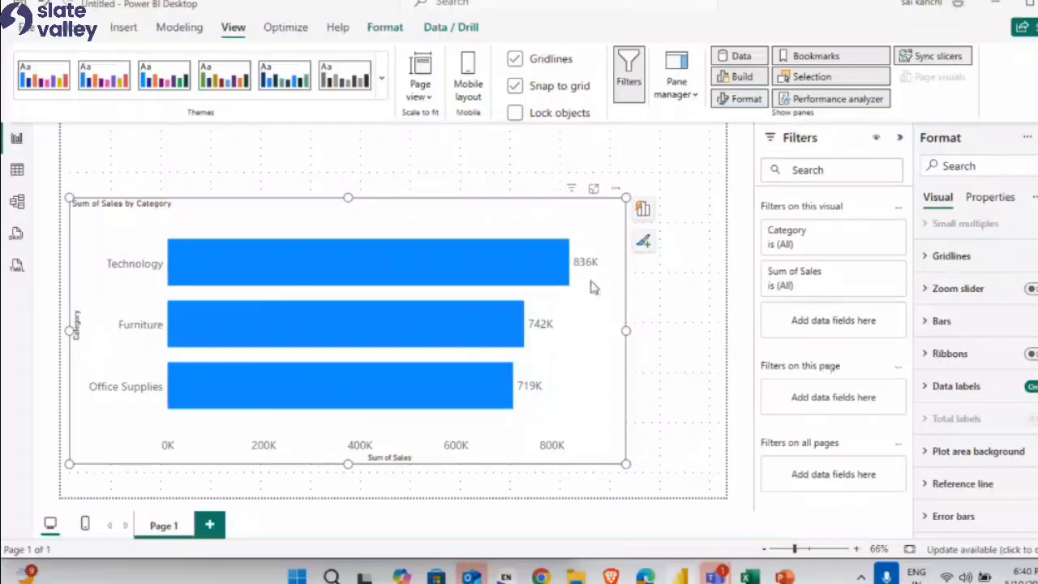
pyautogui.moveTo(623, 331); pyautogui.dragTo(668, 331)
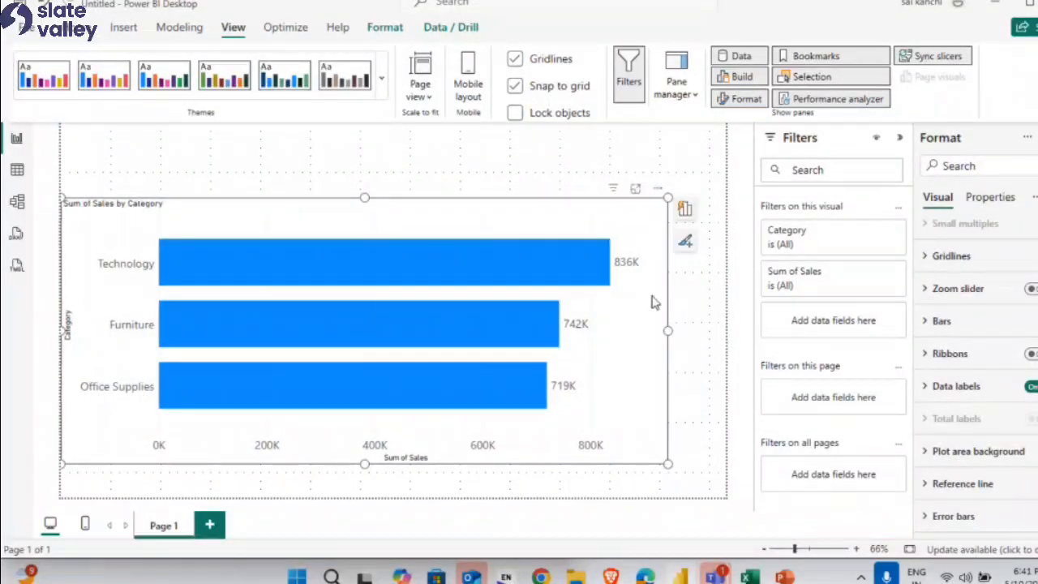
pyautogui.moveTo(635, 342); pyautogui.dragTo(644, 368)
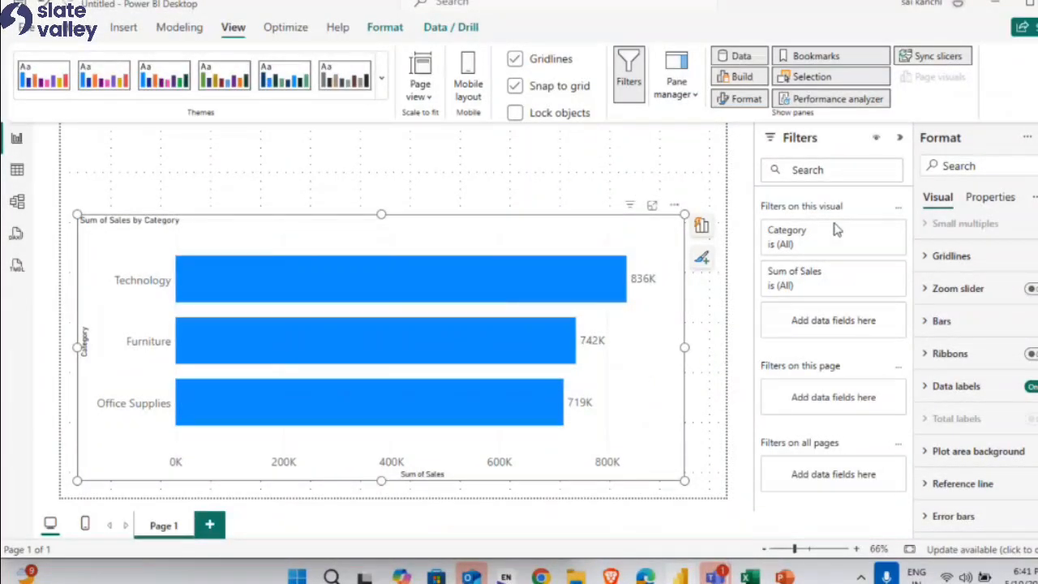
# Deselect the bar chart and add a slicer visual to the page.
pyautogui.click(932, 123)
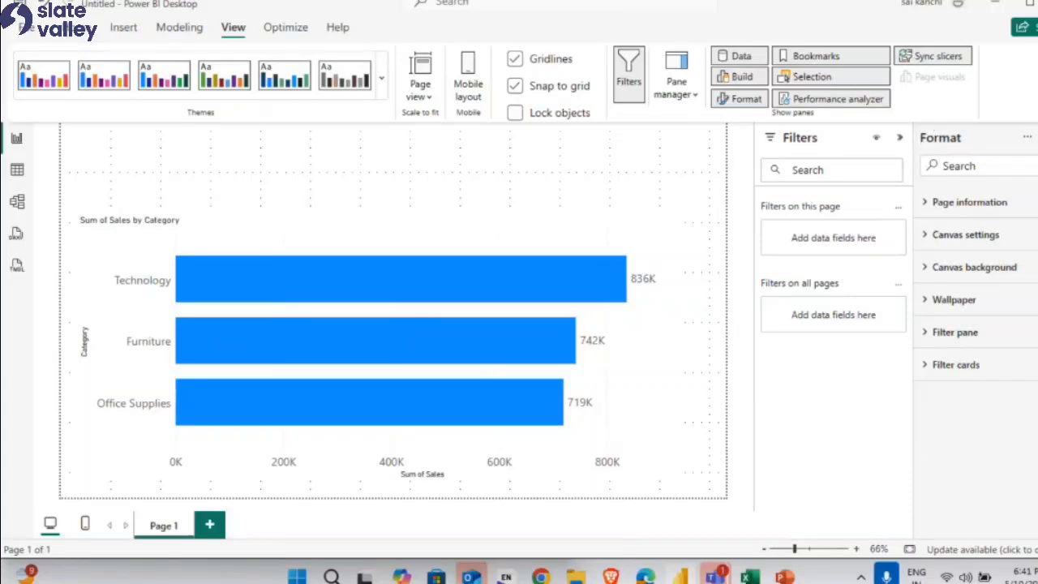
pyautogui.click(1037, 170)
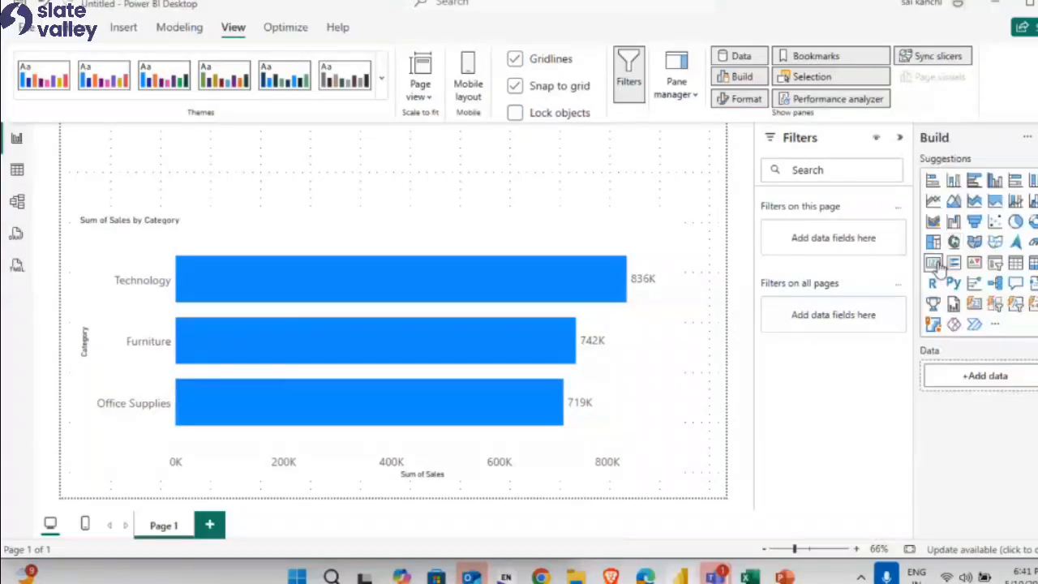
pyautogui.click(996, 265)
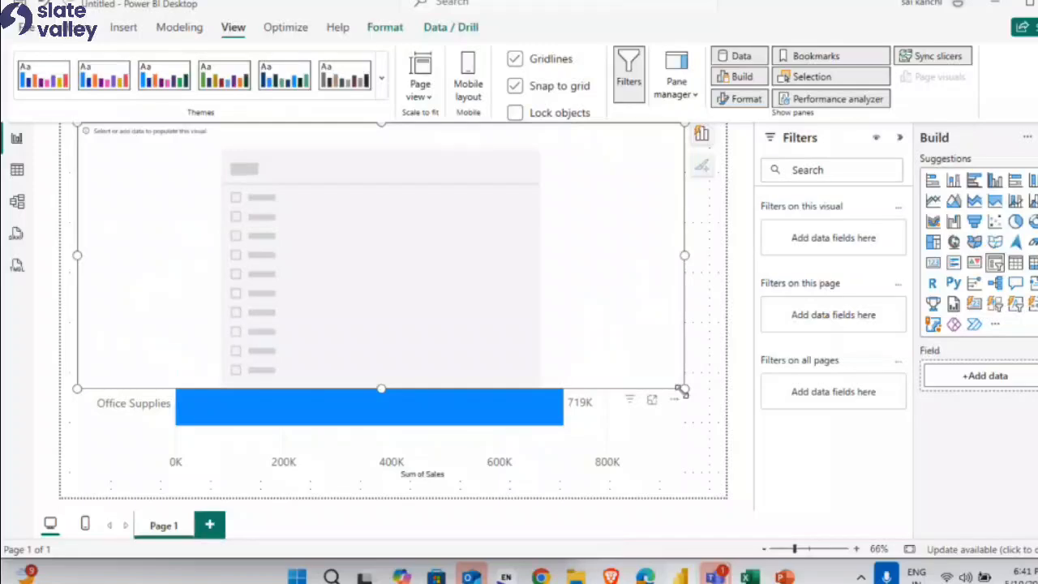
# Shrink the empty slicer so it sits above the chart's bars, and add the Orders table's Ship Date field to it.
pyautogui.moveTo(681, 391); pyautogui.dragTo(543, 232)
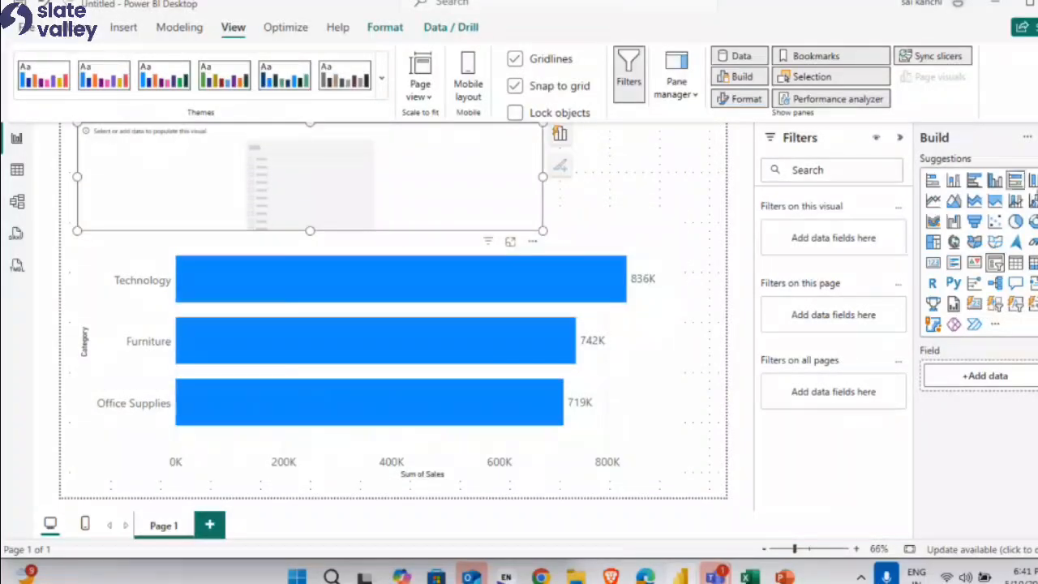
pyautogui.click(1037, 140)
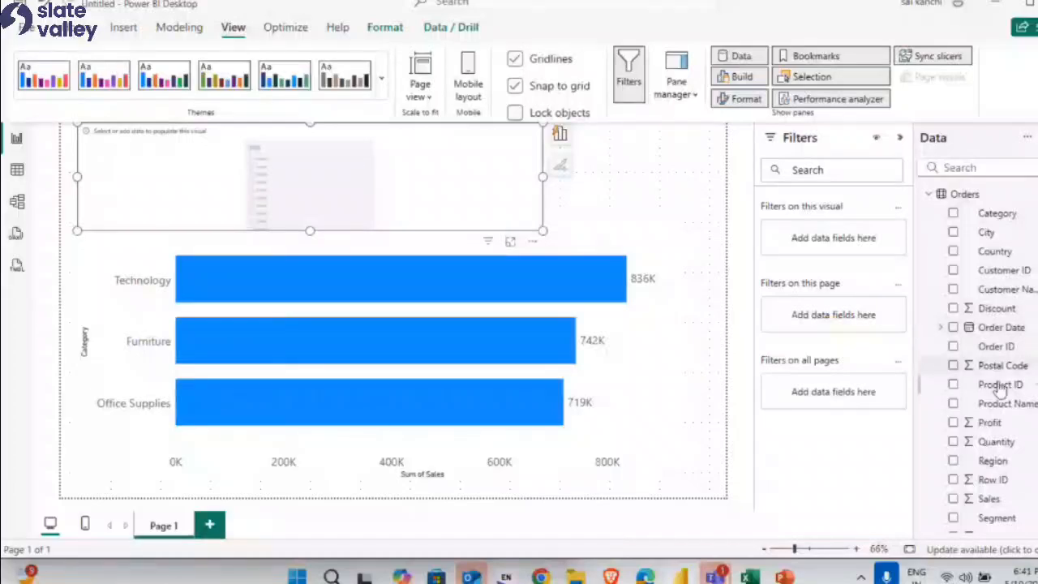
pyautogui.scroll(-3, 961, 424)
pyautogui.click(954, 427)
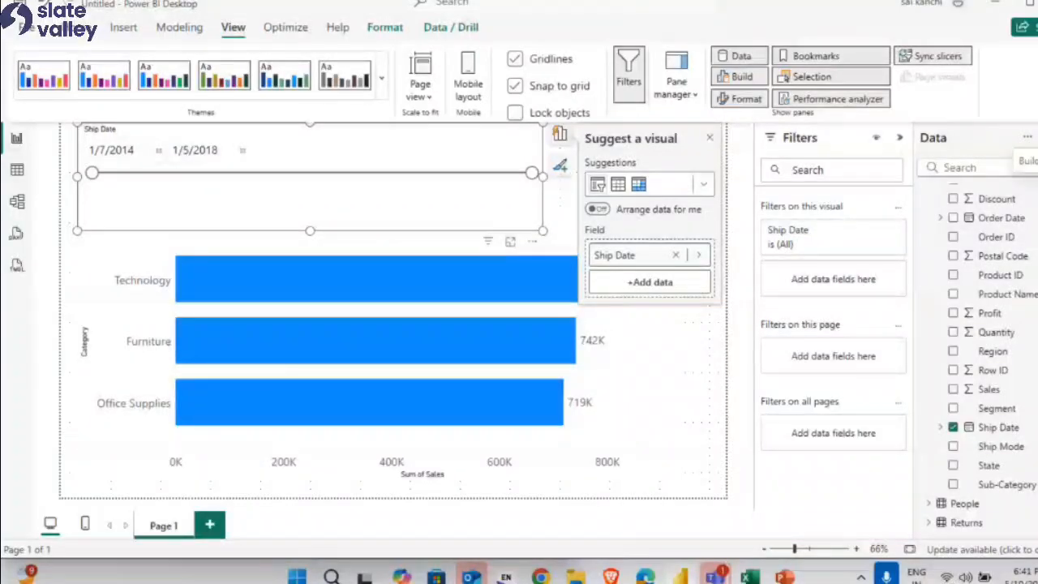
# Try the Tile style for the Ship Date slicer, and set its style to Vertical list.
pyautogui.click(1037, 163)
pyautogui.click(1037, 191)
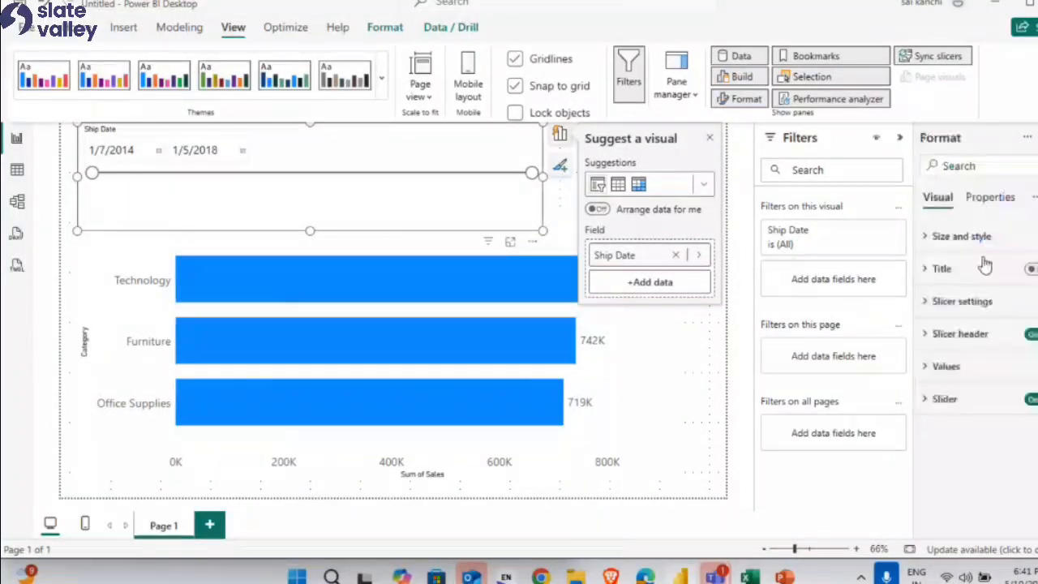
pyautogui.click(966, 301)
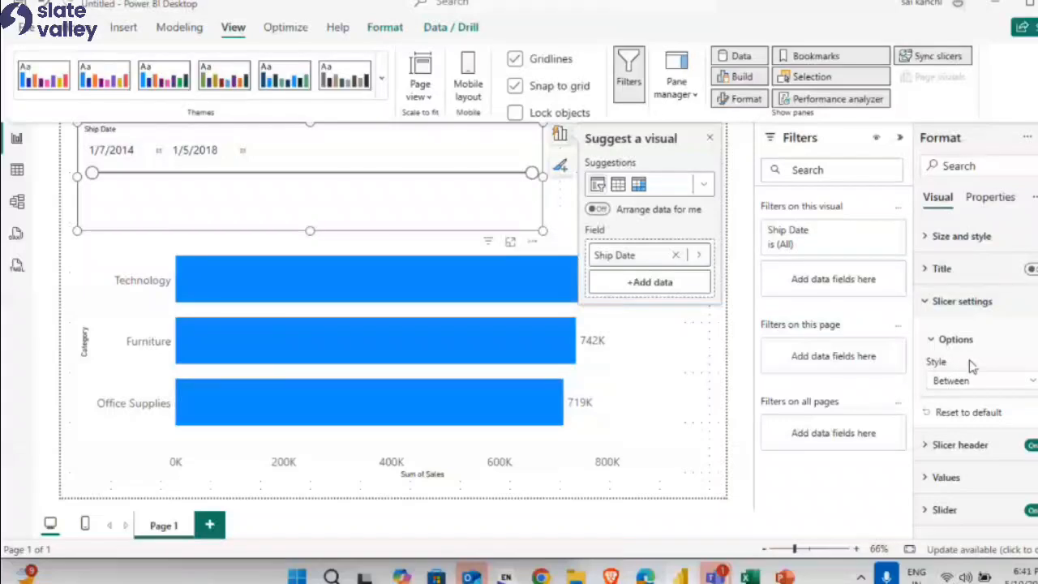
pyautogui.click(972, 381)
pyautogui.click(960, 416)
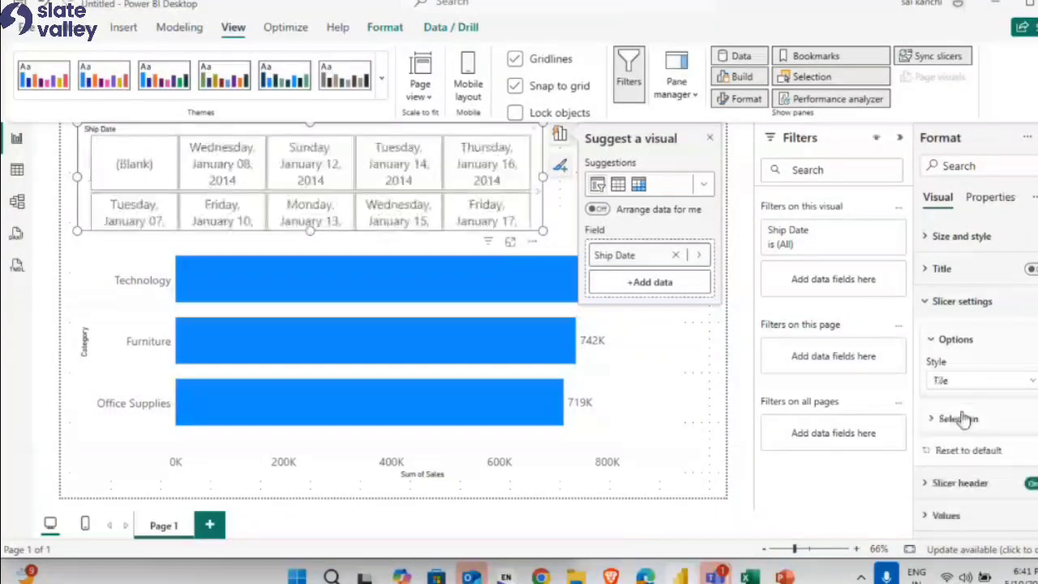
pyautogui.click(987, 381)
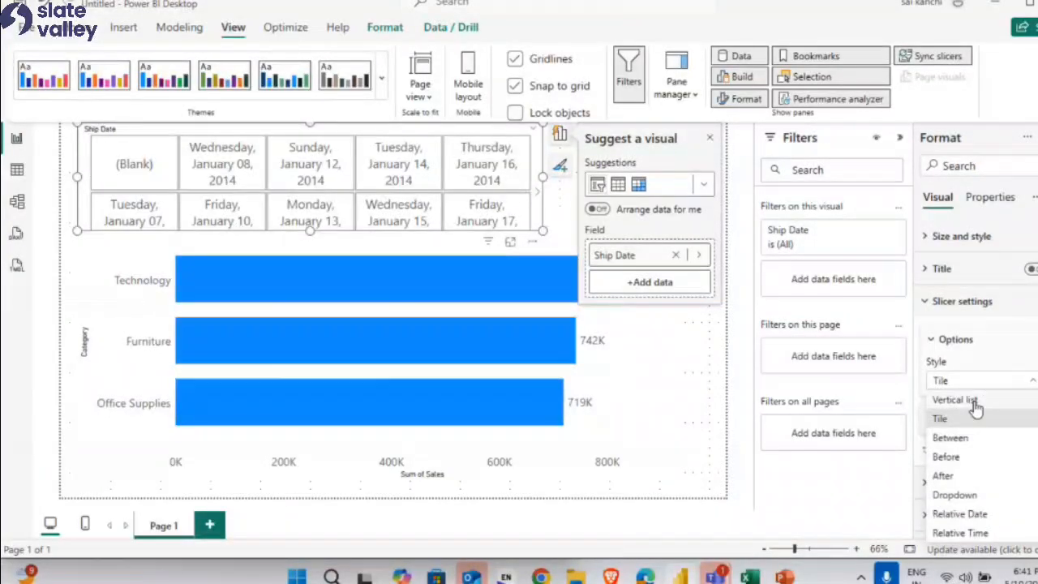
pyautogui.click(969, 401)
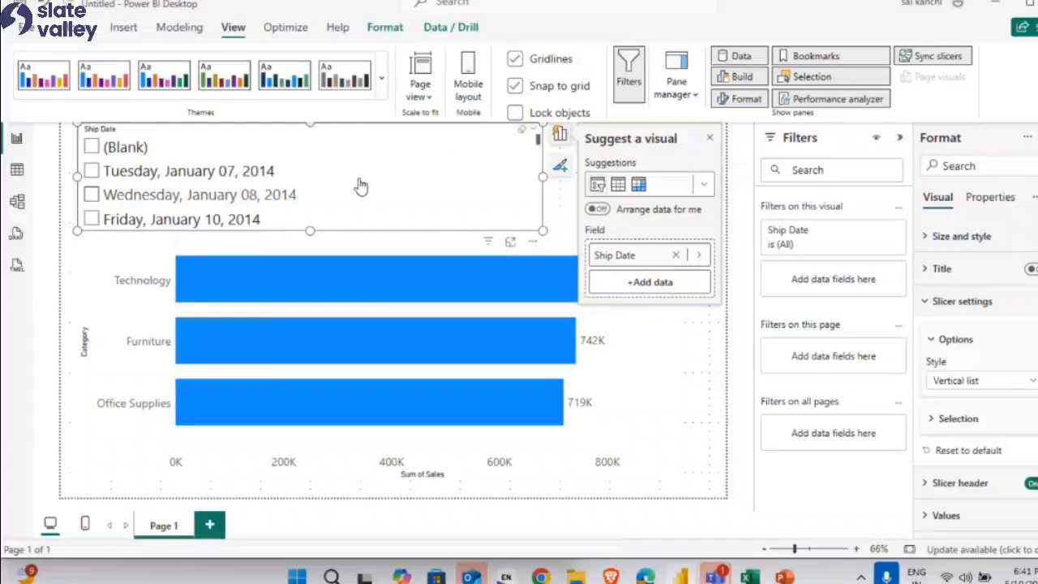
# Test the slicer by filtering on the (Blank) ship date, and clear that selection.
pyautogui.click(350, 171)
pyautogui.click(209, 148)
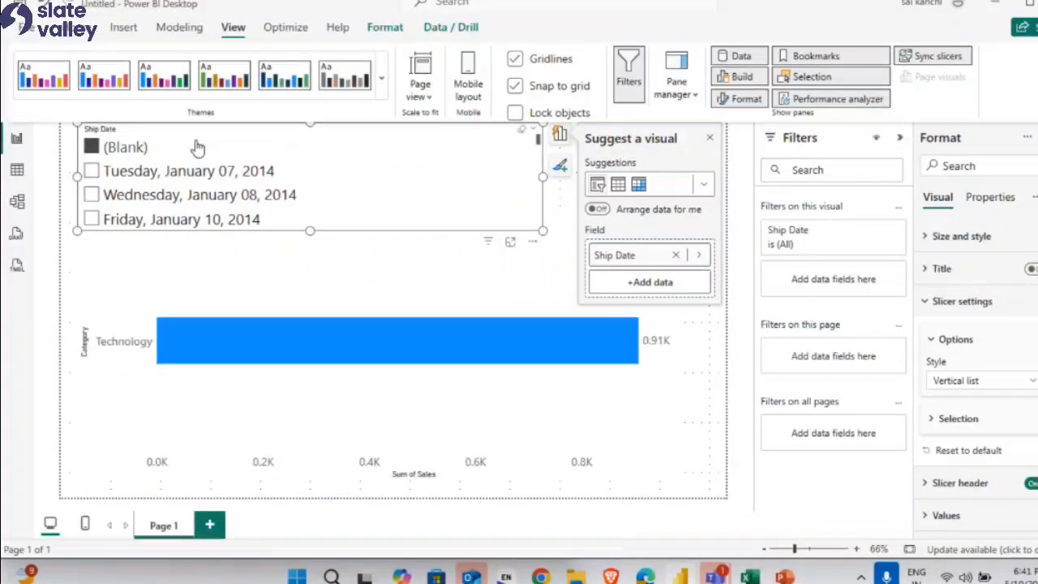
pyautogui.click(198, 147)
# Check the data options of the slicer's Ship Date field, and remove the field from the slicer.
pyautogui.click(1023, 144)
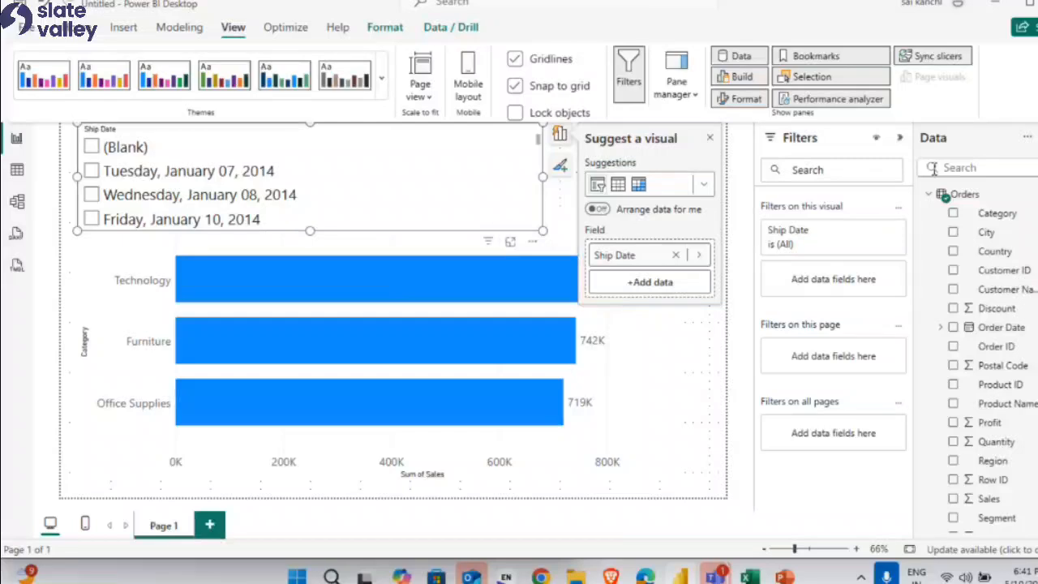
pyautogui.click(1035, 172)
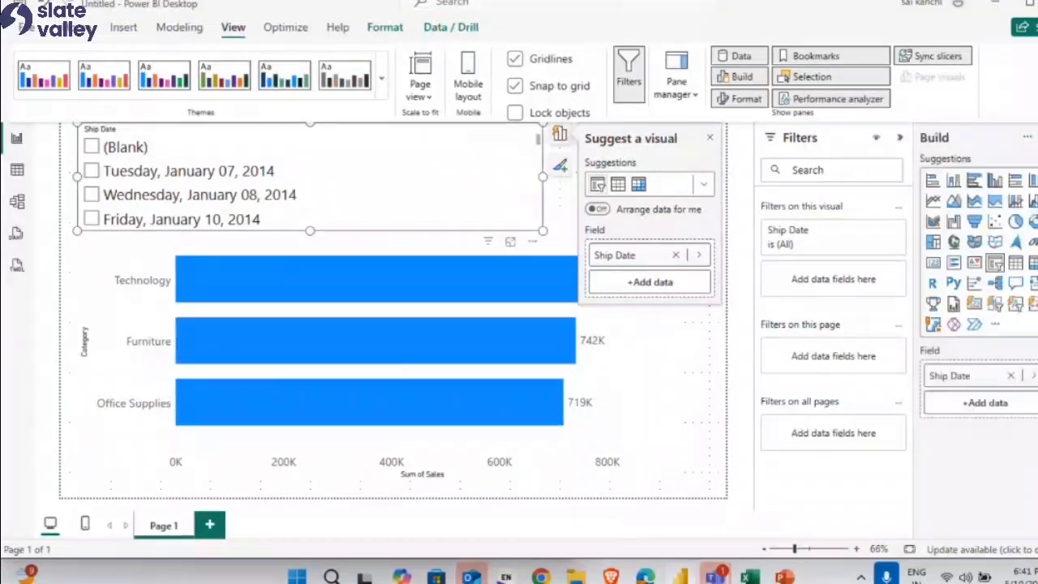
pyautogui.click(1013, 376)
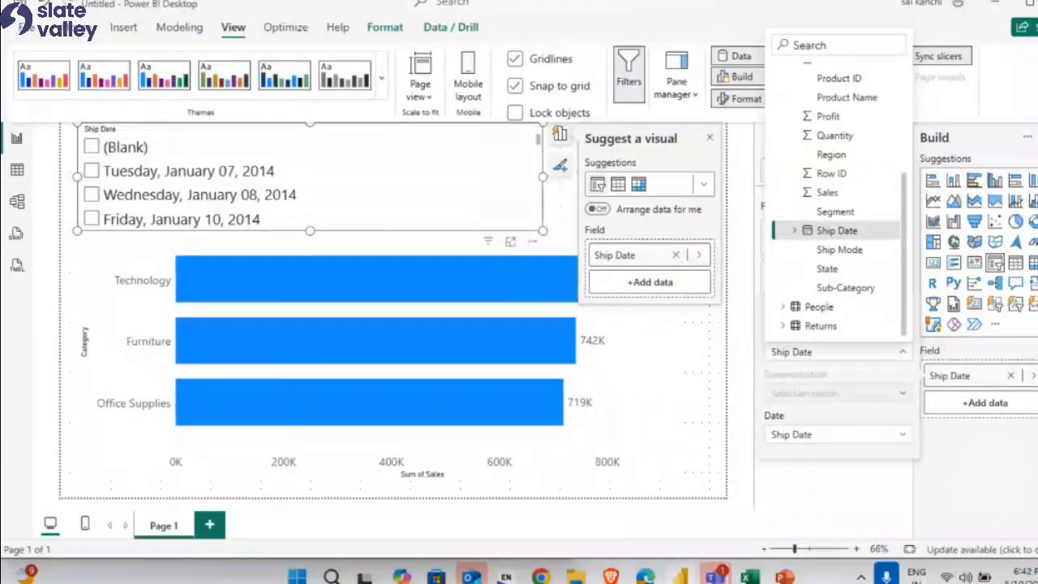
pyautogui.click(510, 177)
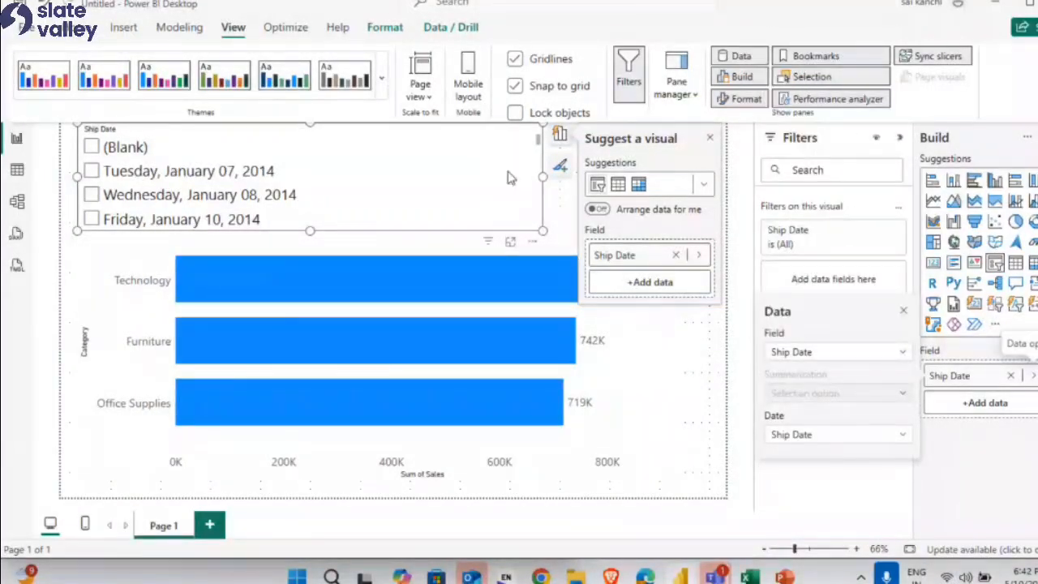
pyautogui.click(1012, 377)
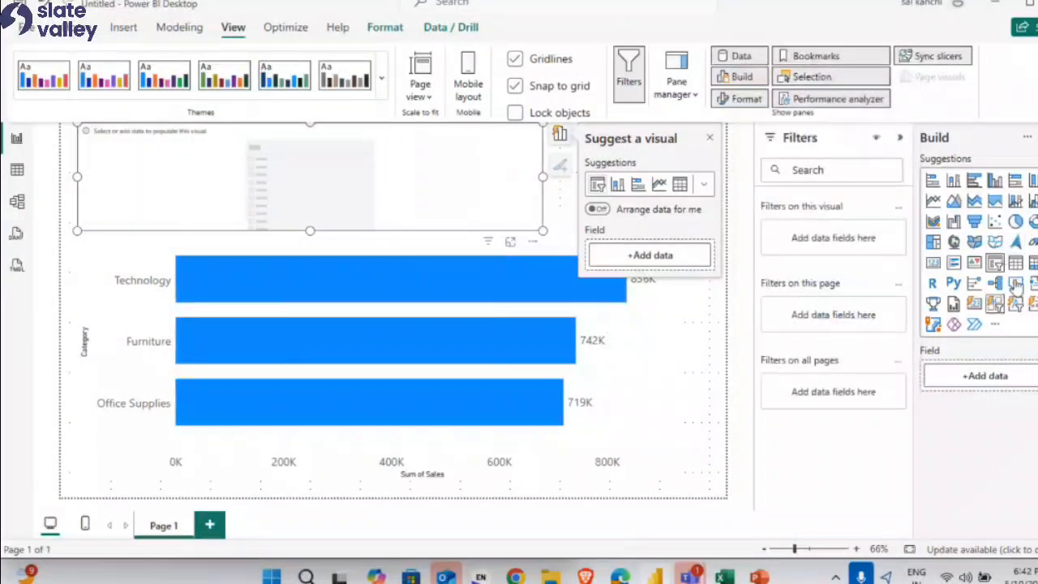
# Add the Year, Quarter and Month levels of the Ship Date hierarchy to the slicer.
pyautogui.click(1036, 141)
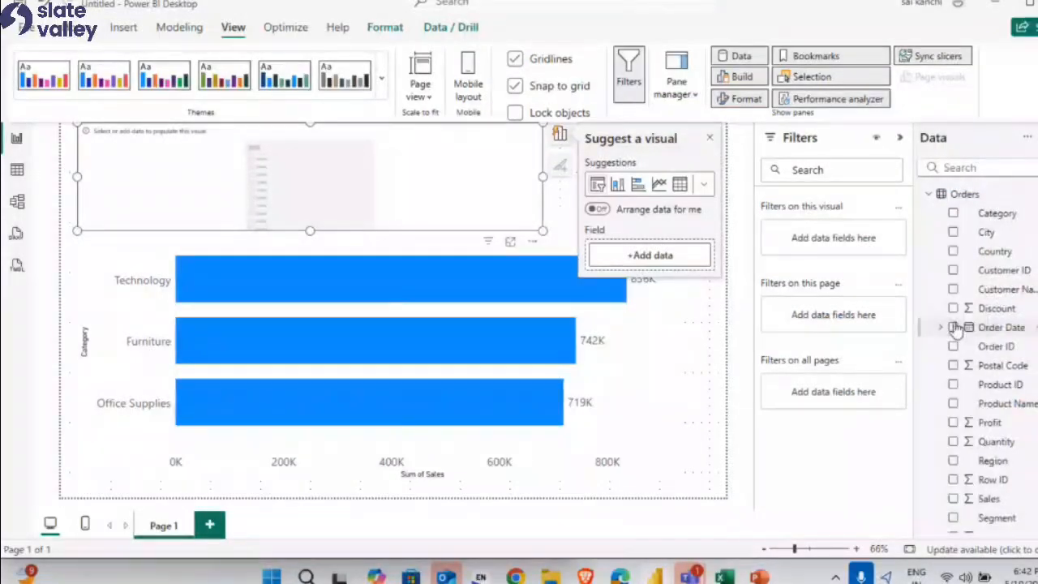
pyautogui.scroll(-2, 956, 327)
pyautogui.click(940, 426)
pyautogui.scroll(-1, 959, 429)
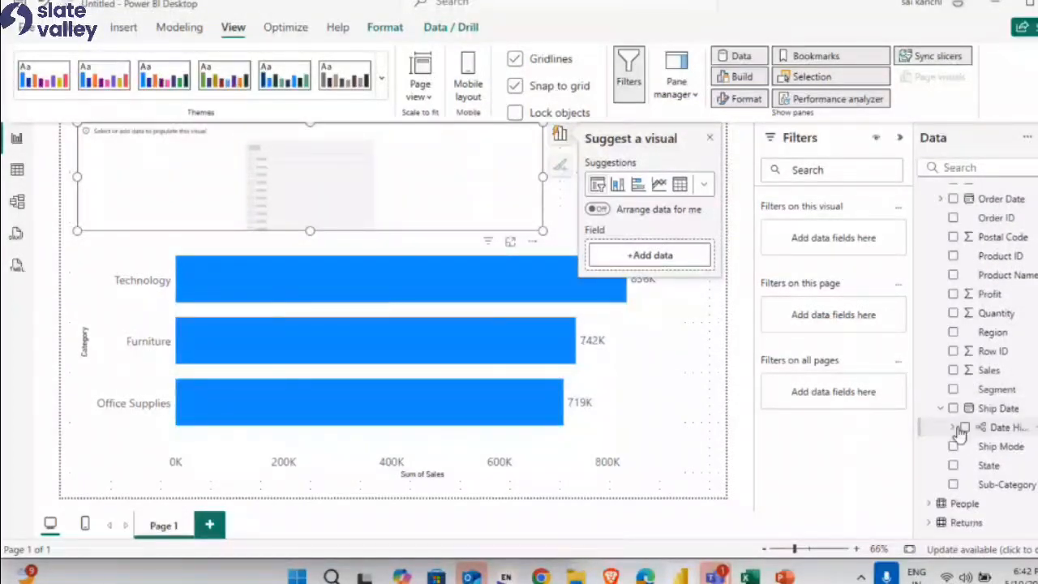
pyautogui.click(957, 430)
pyautogui.click(976, 464)
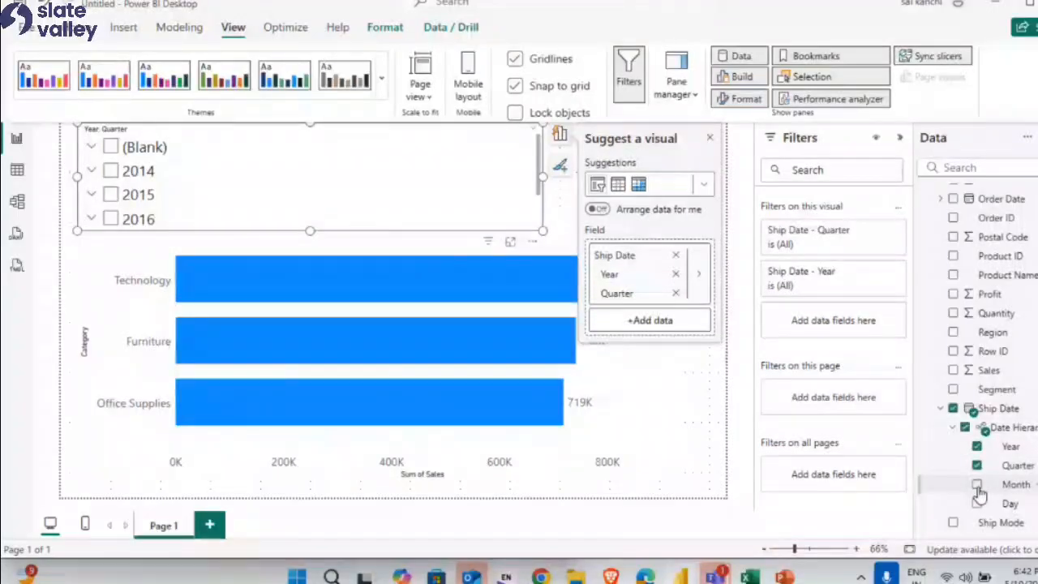
pyautogui.click(977, 484)
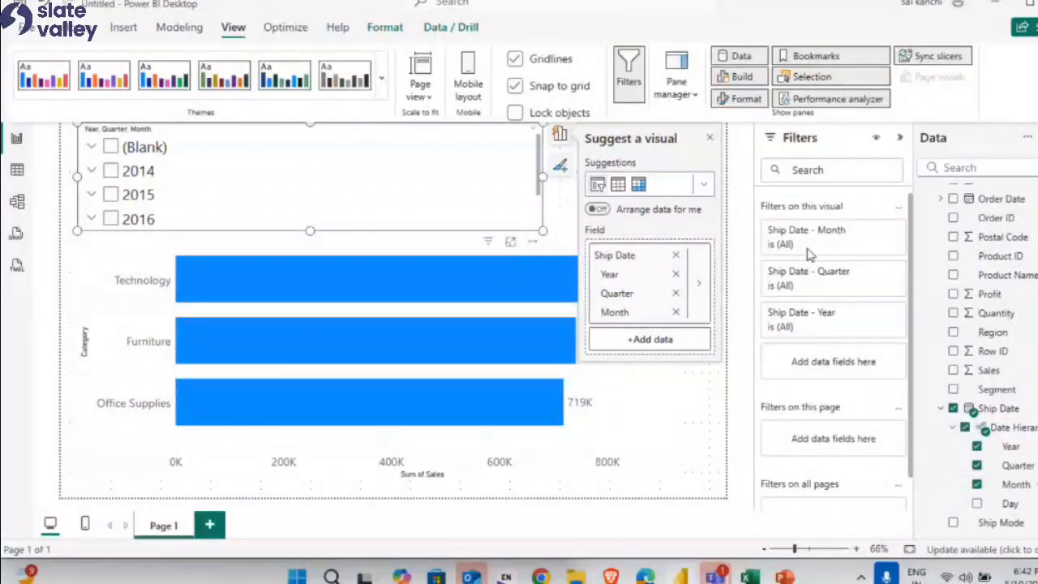
# Filter the report by 2014 in the slicer, and hide the visual suggestions and the Filters pane.
pyautogui.click(351, 166)
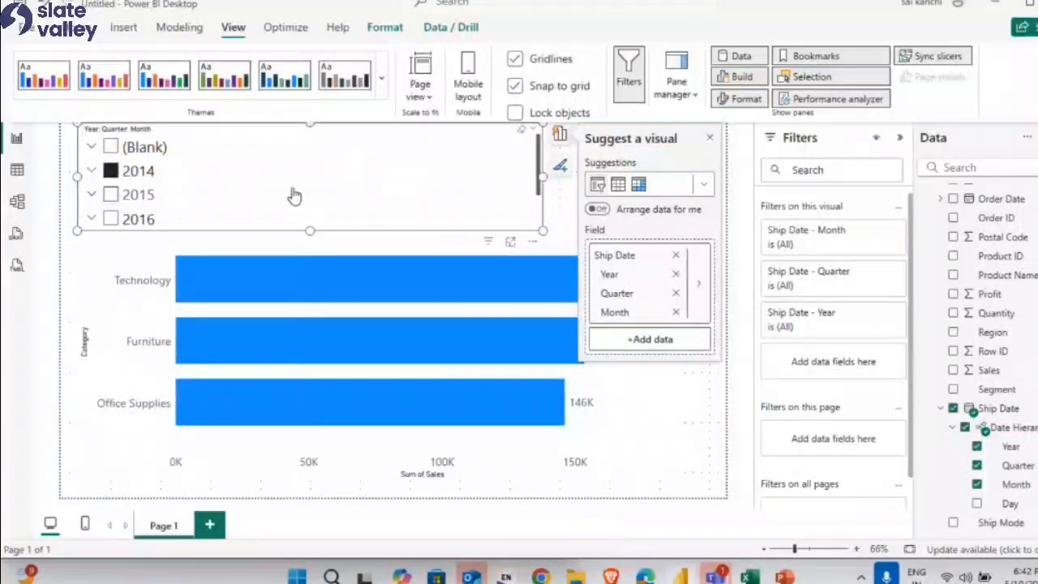
pyautogui.click(709, 138)
pyautogui.click(899, 138)
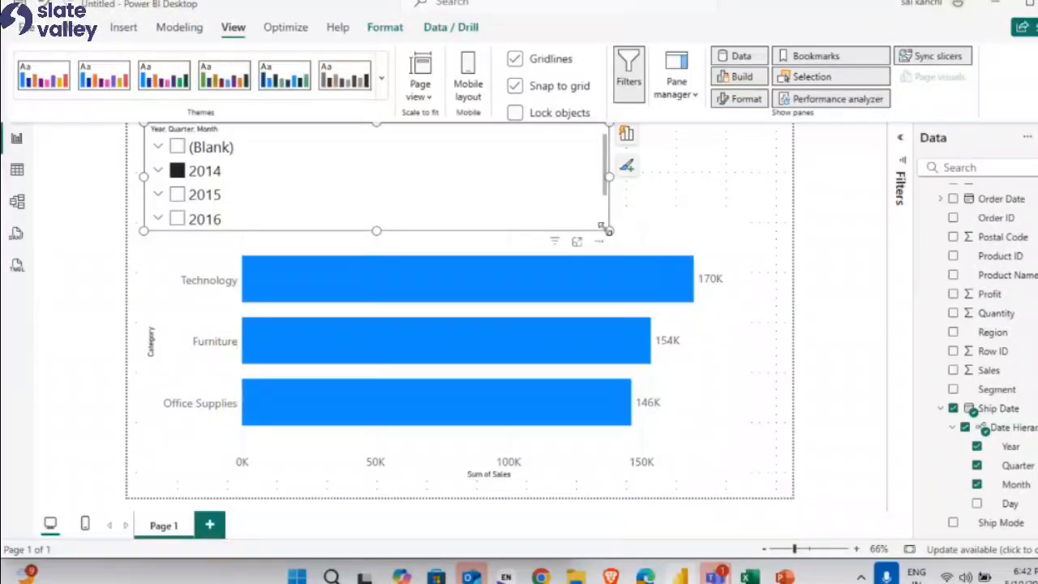
# Resize the slicer to a narrow, tall box listing all years, and reduce the bar chart's width and height.
pyautogui.moveTo(602, 227); pyautogui.dragTo(233, 302)
pyautogui.click(234, 302)
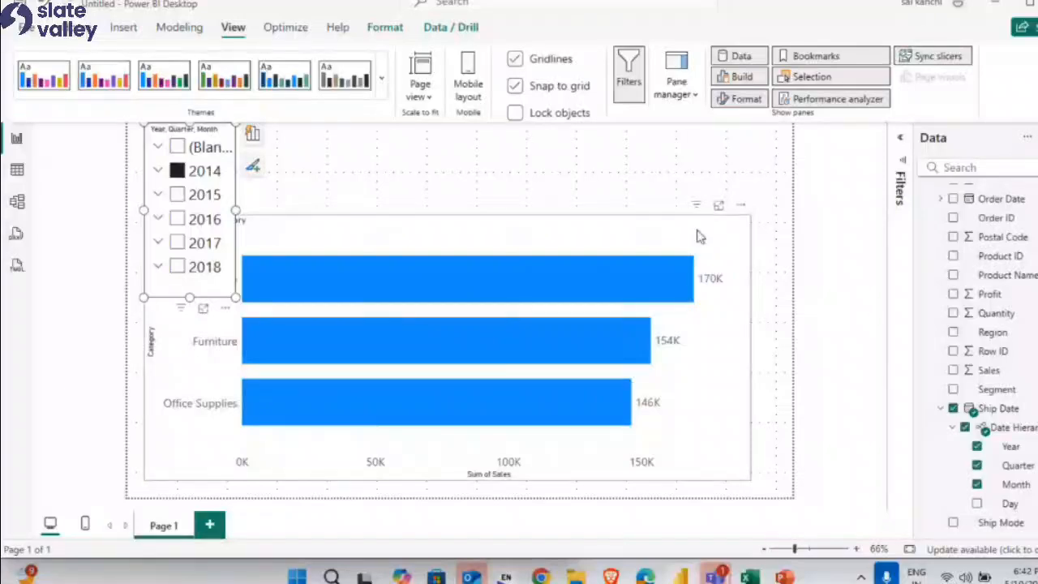
pyautogui.moveTo(743, 481); pyautogui.dragTo(567, 451)
# Move the slicer to the right of the bar chart, clear its (Blank) selection, and enlarge it slightly.
pyautogui.click(179, 147)
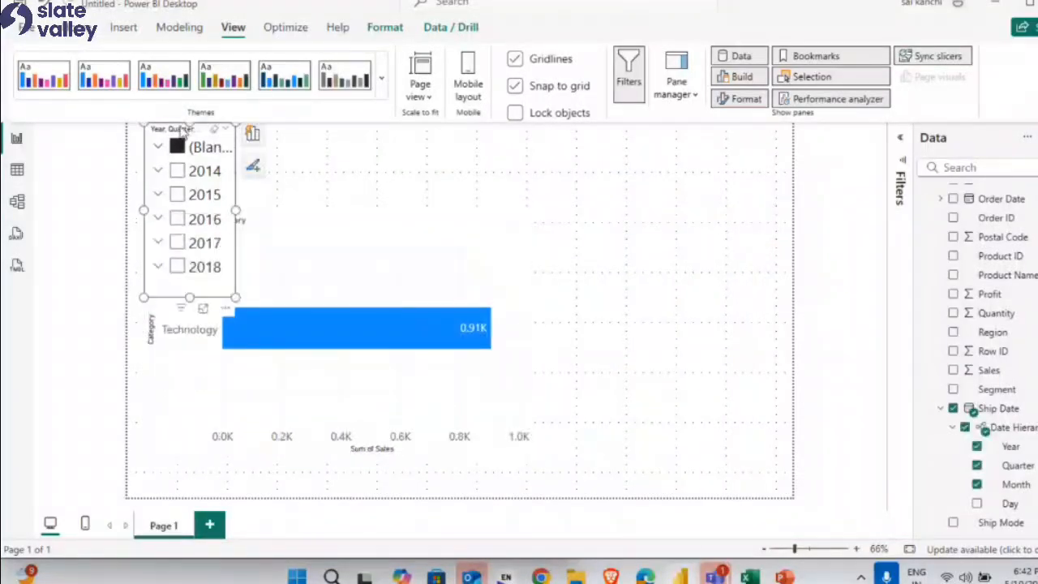
pyautogui.moveTo(183, 132); pyautogui.dragTo(665, 224)
pyautogui.click(479, 266)
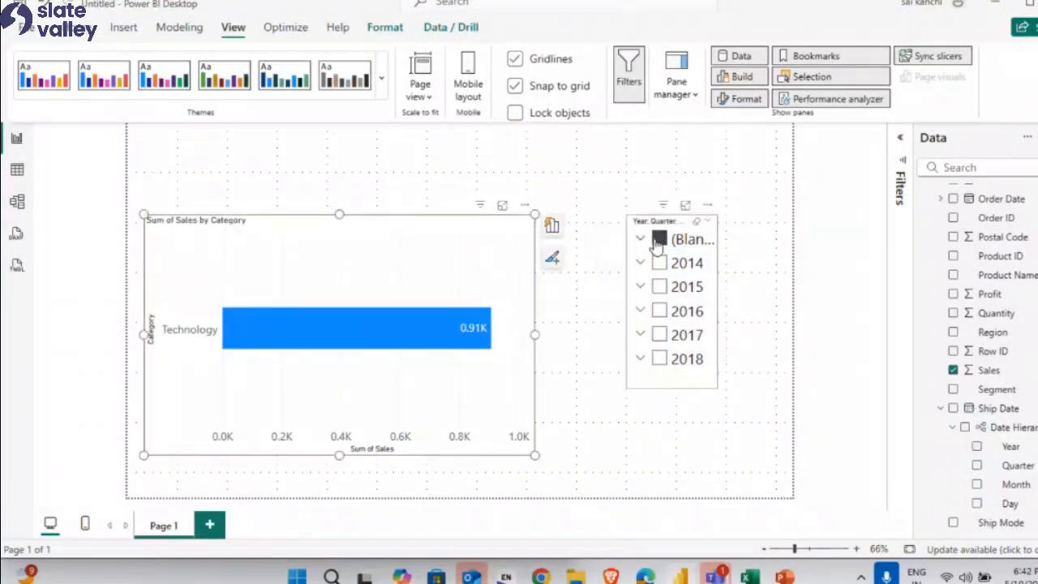
pyautogui.click(658, 240)
pyautogui.moveTo(717, 389); pyautogui.dragTo(750, 405)
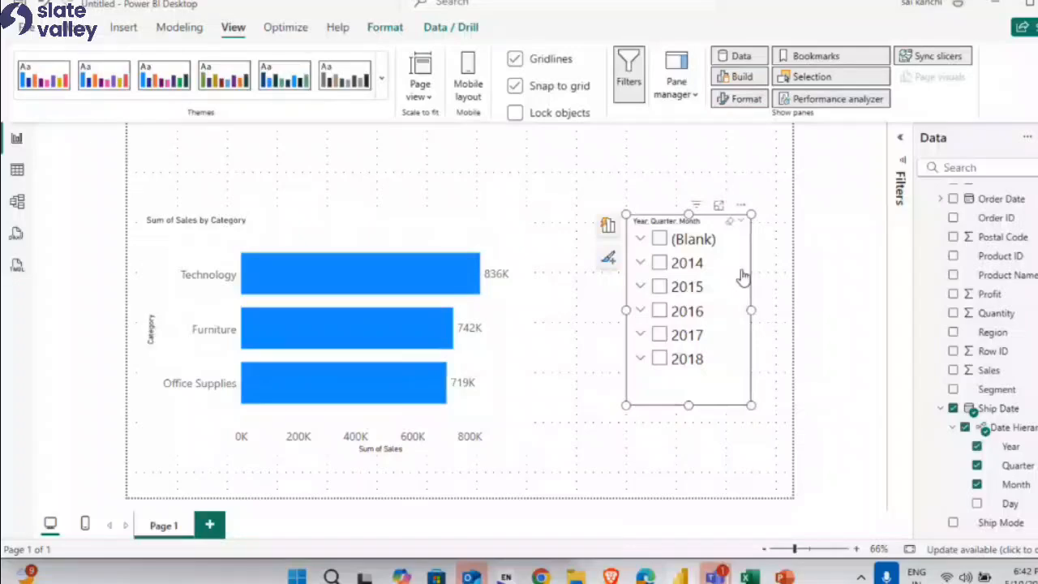
# Exclude (Blank) from the slicer with its Ship Date - Month filter, and shorten the slicer to fit the years.
pyautogui.click(907, 136)
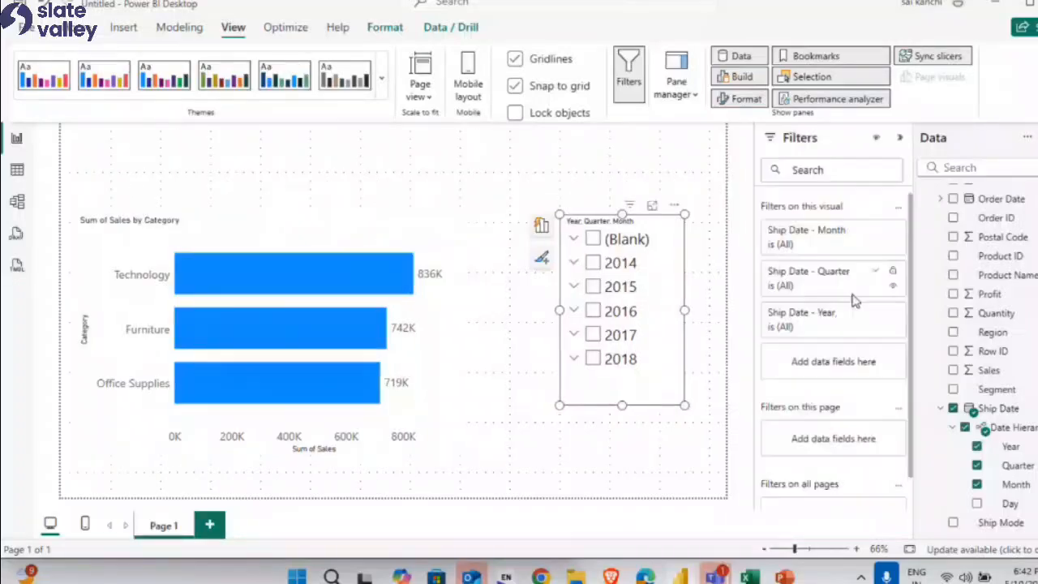
pyautogui.click(871, 234)
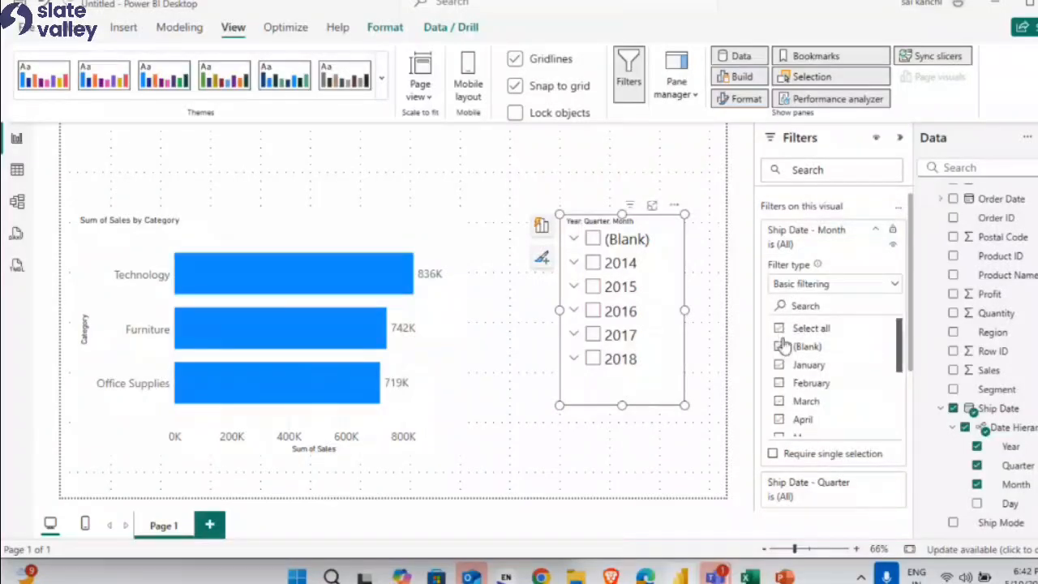
pyautogui.click(780, 347)
pyautogui.click(899, 137)
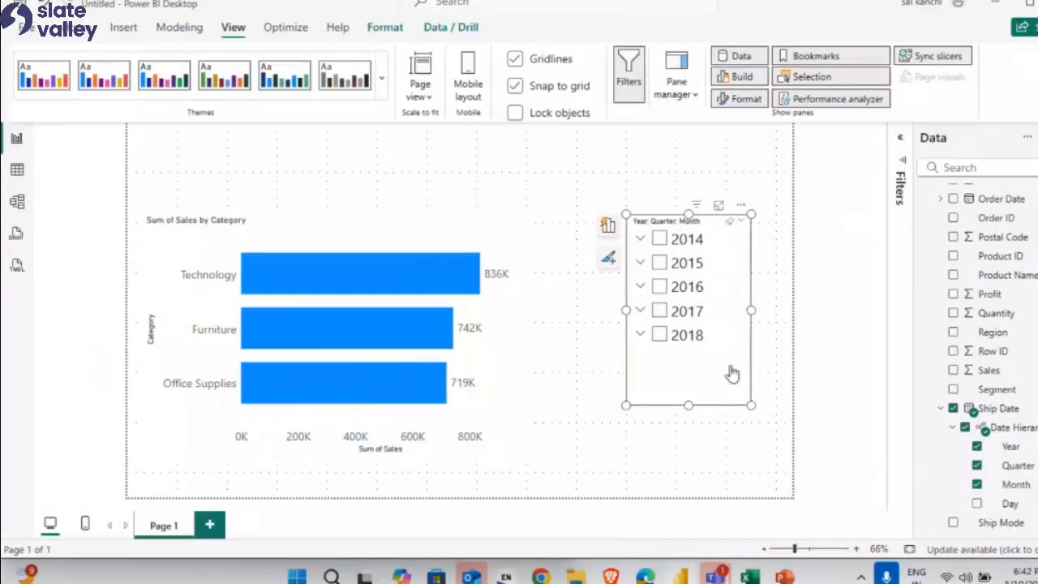
pyautogui.moveTo(689, 406); pyautogui.dragTo(688, 364)
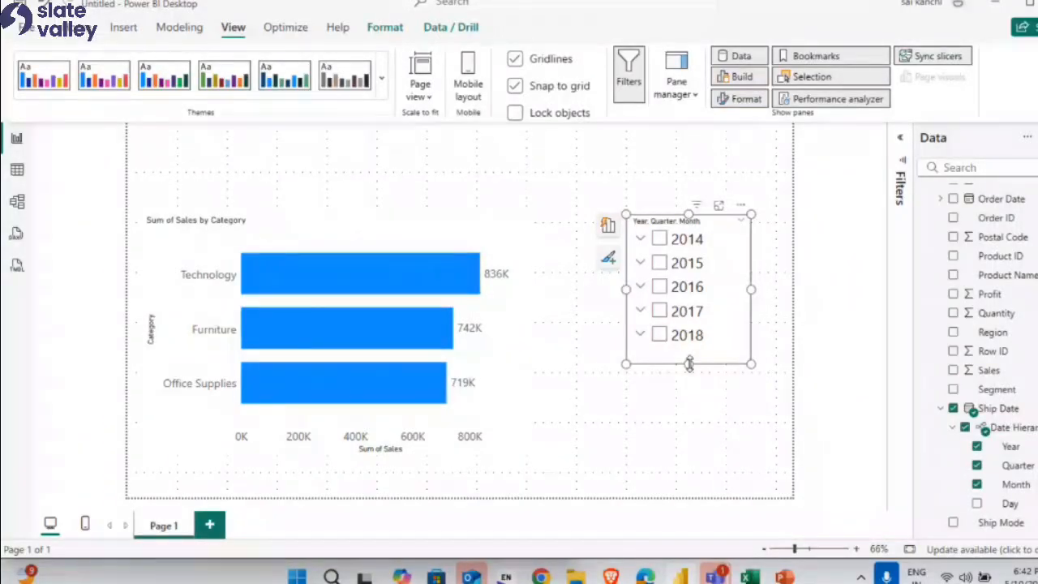
# Filter the bar chart with the slicer by each year in turn, from 2018 back to 2014.
pyautogui.click(659, 337)
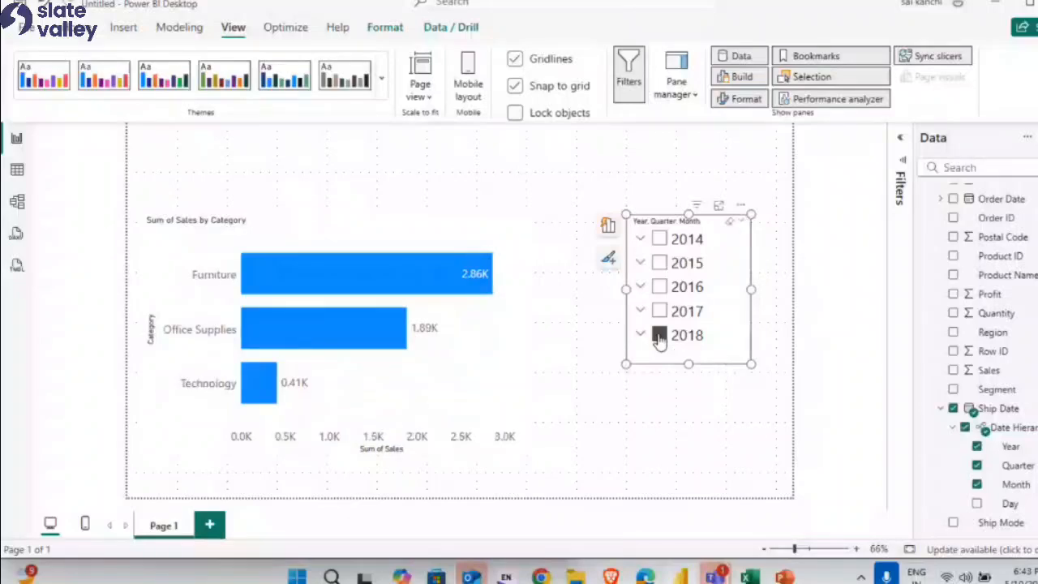
pyautogui.click(659, 312)
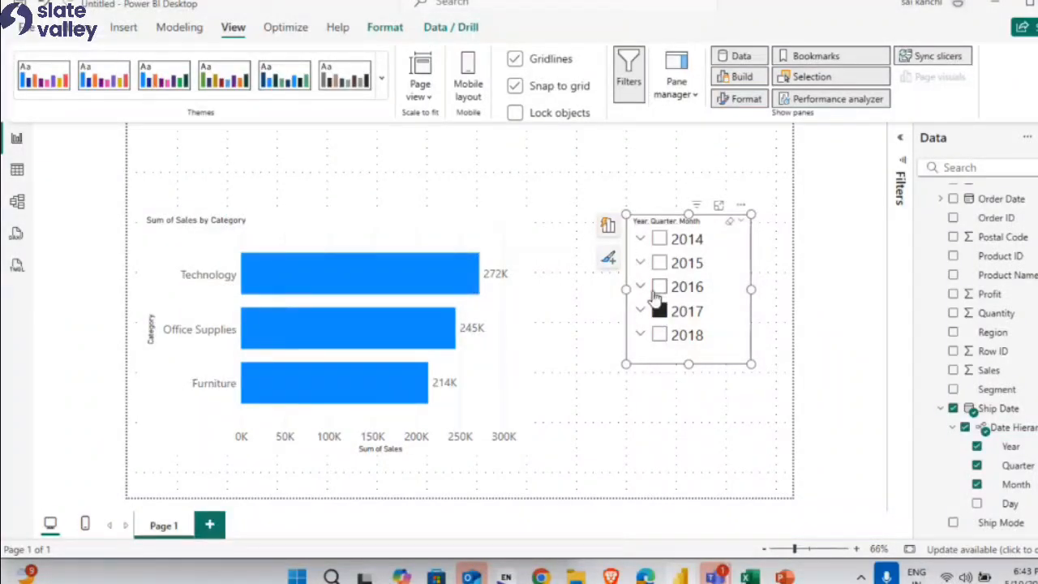
pyautogui.click(658, 289)
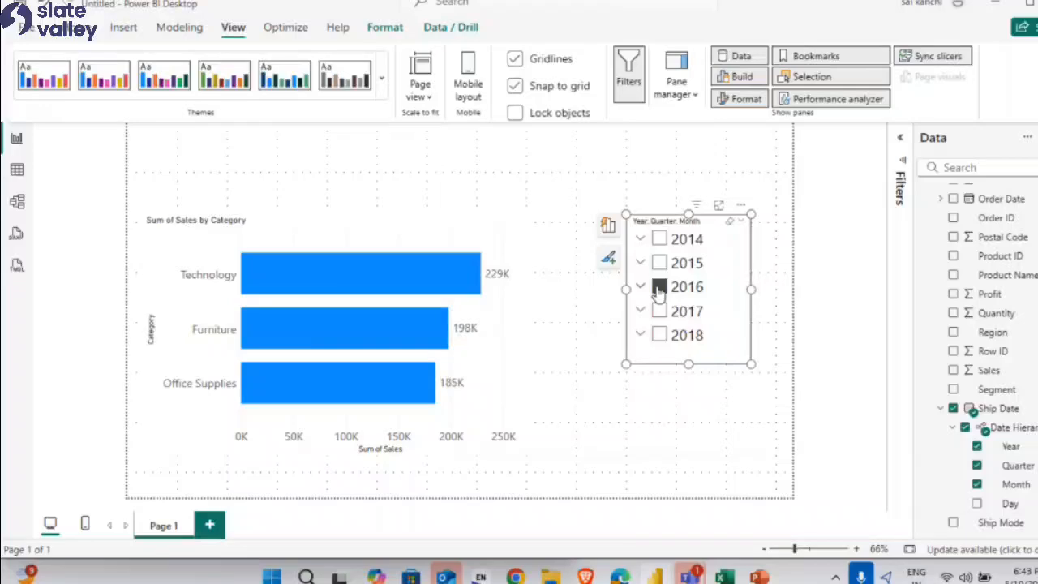
pyautogui.click(661, 265)
pyautogui.click(660, 239)
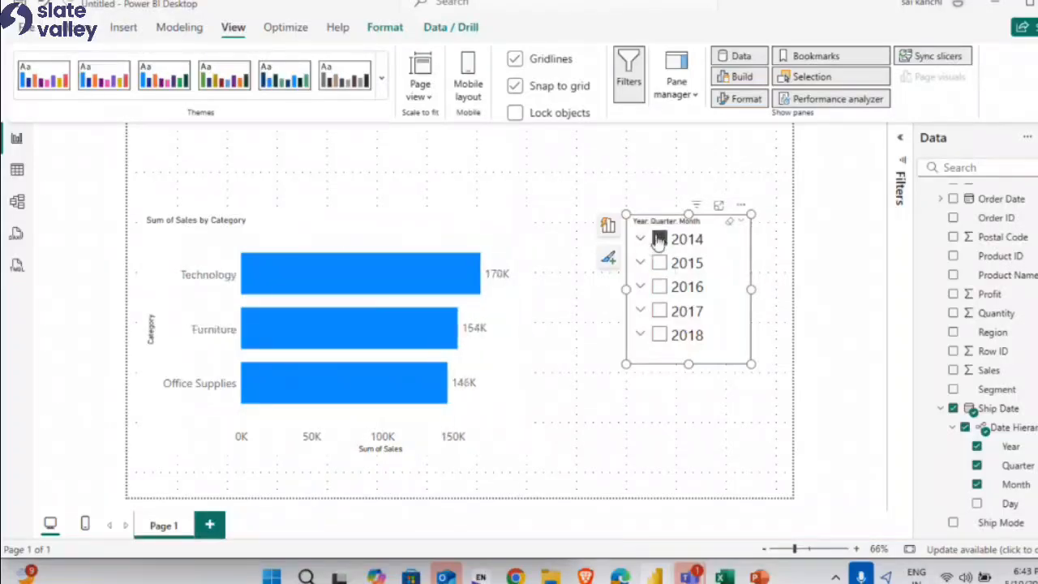
# Expand 2018 in the slicer, filter the chart by Qtr 3, and clear that selection.
pyautogui.click(640, 337)
pyautogui.scroll(-1, 689, 304)
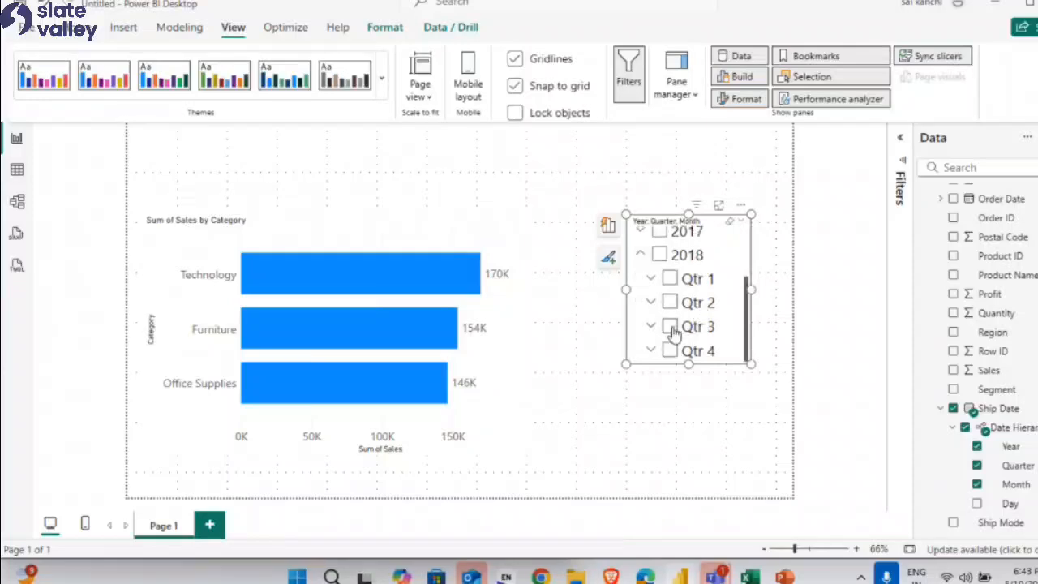
pyautogui.click(670, 326)
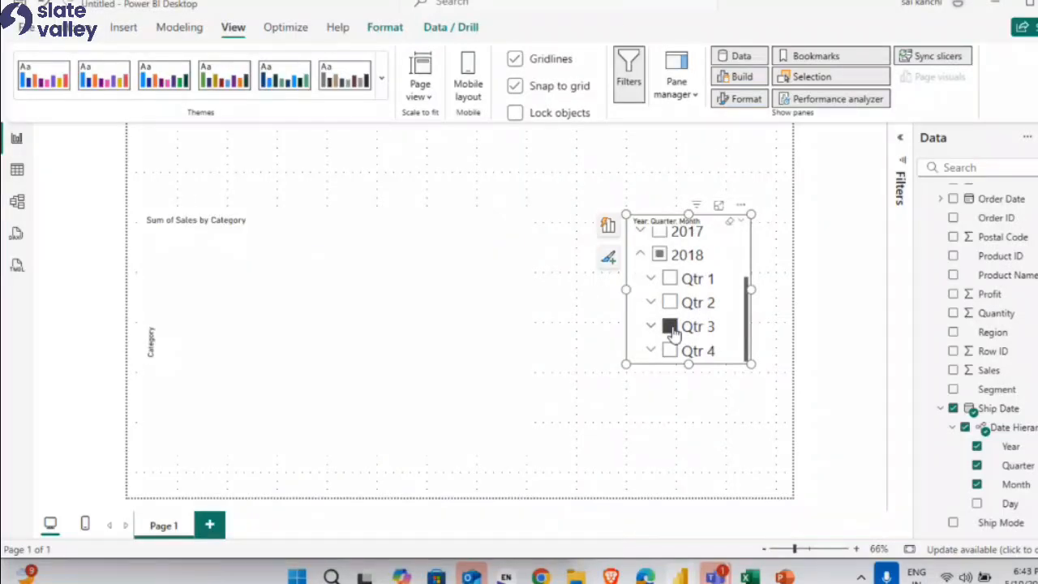
pyautogui.click(669, 327)
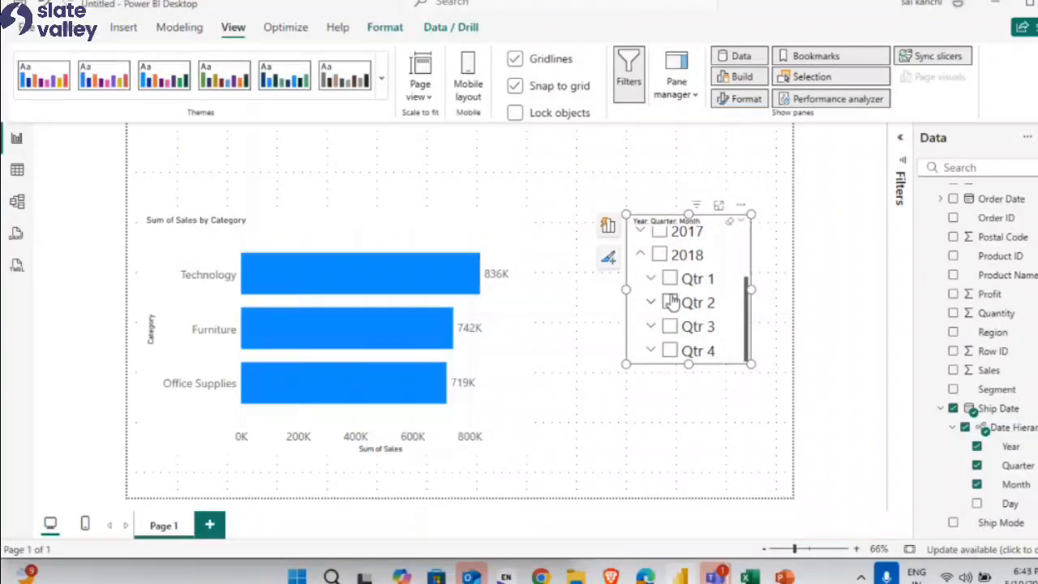
# Filter the bar chart by Qtr 1 of 2018 and by Qtr 2, and clear the slicer selection.
pyautogui.click(669, 278)
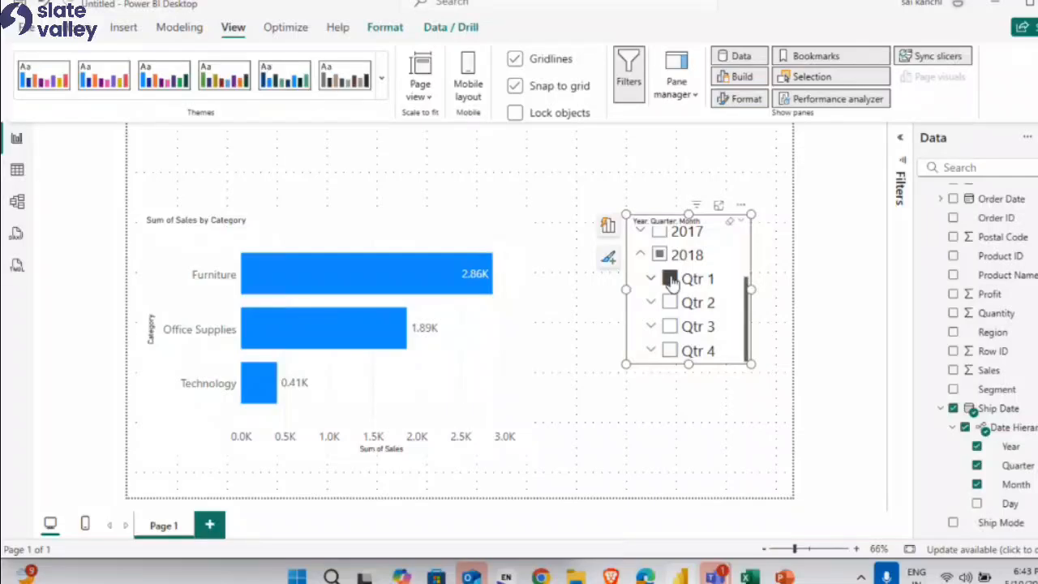
pyautogui.click(670, 302)
pyautogui.click(670, 301)
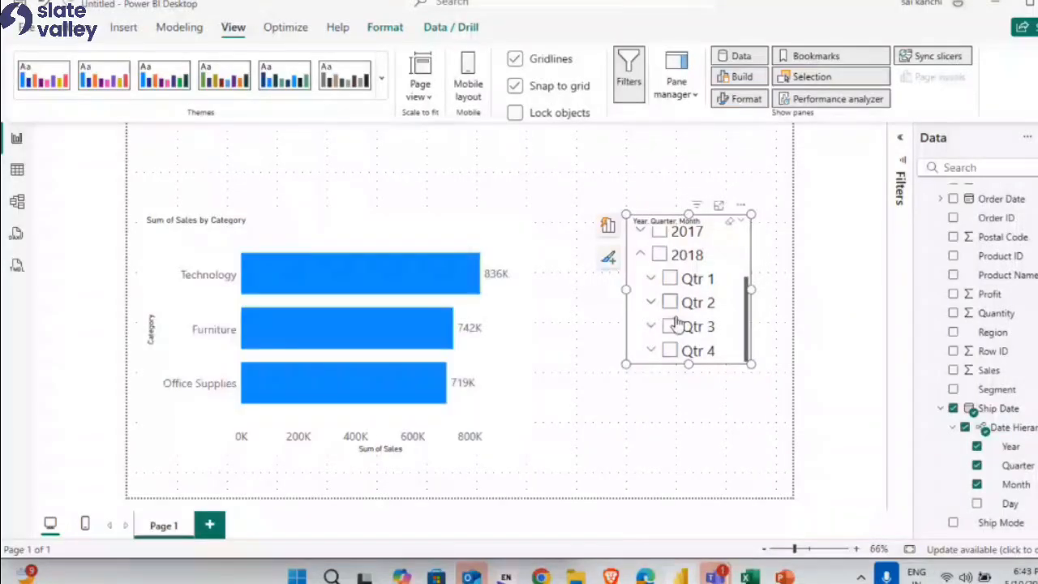
# Expand Qtr 1 of 2018, lengthen the slicer to fit its months, and filter the chart by January before clearing that selection.
pyautogui.click(651, 278)
pyautogui.moveTo(688, 364); pyautogui.dragTo(695, 424)
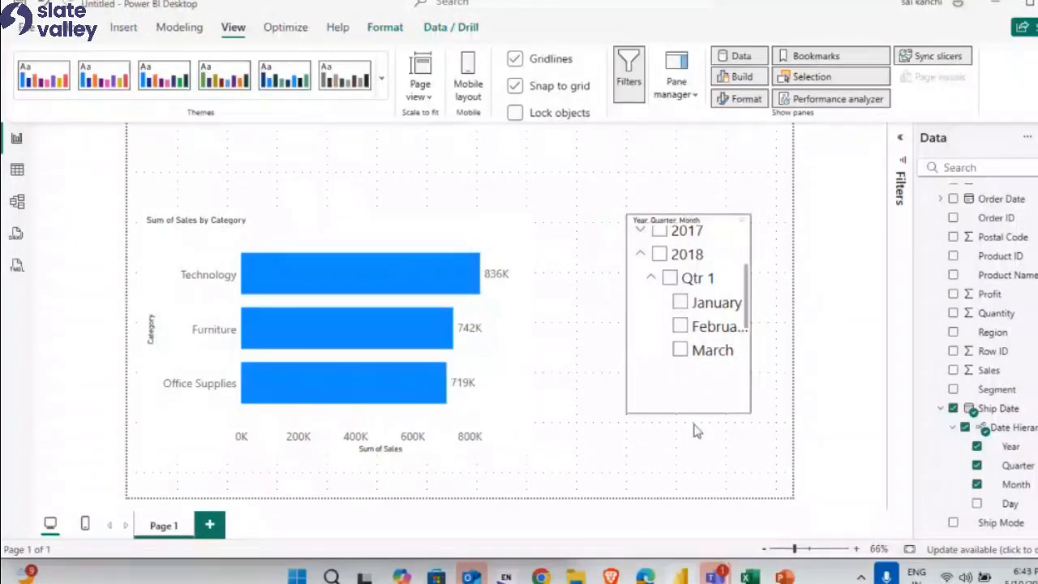
pyautogui.click(680, 306)
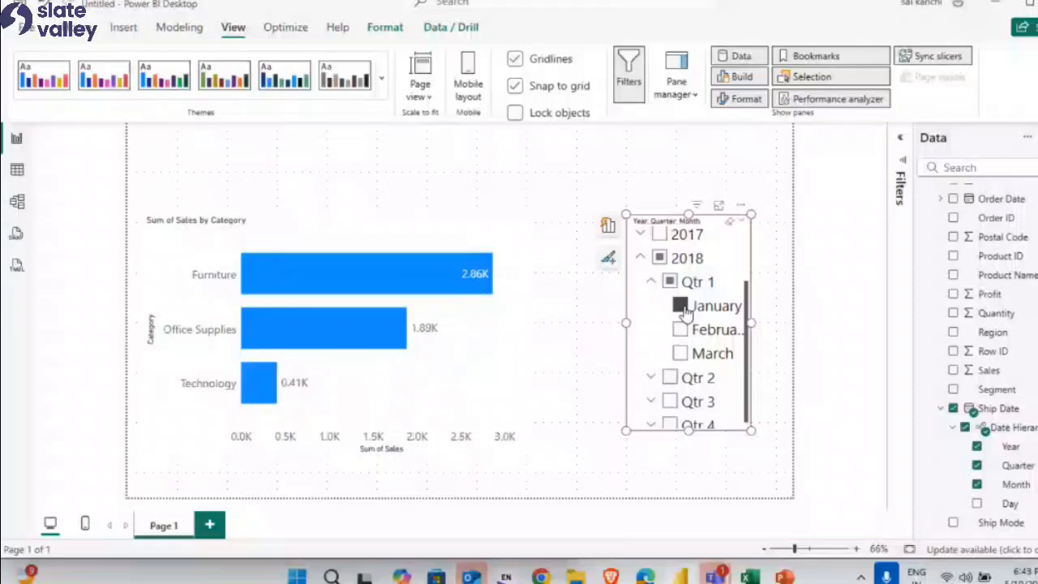
pyautogui.click(681, 306)
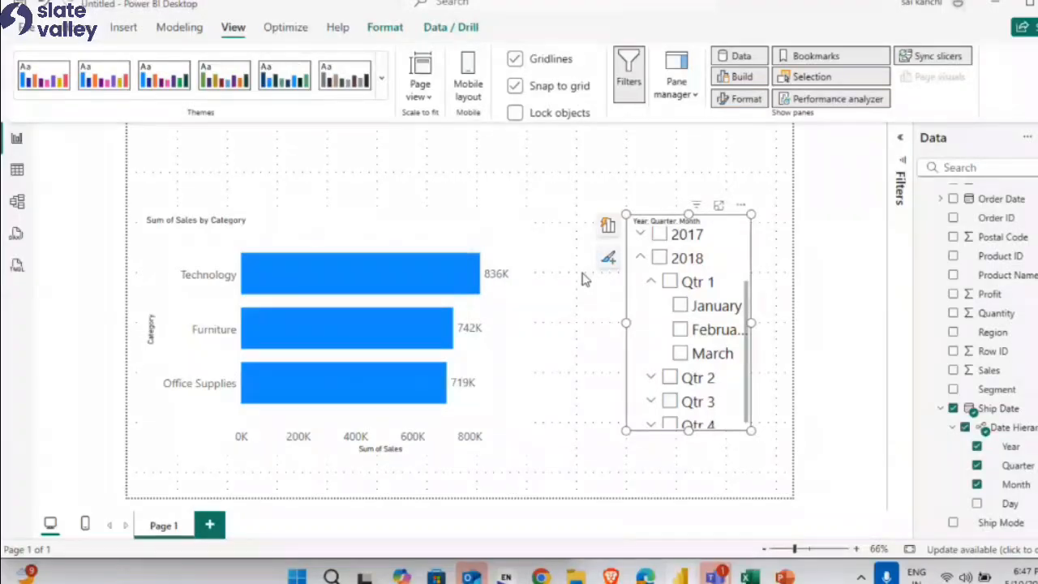
# Switch to Microsoft Edge, open google.com, and search for Gartner.
pyautogui.click(646, 576)
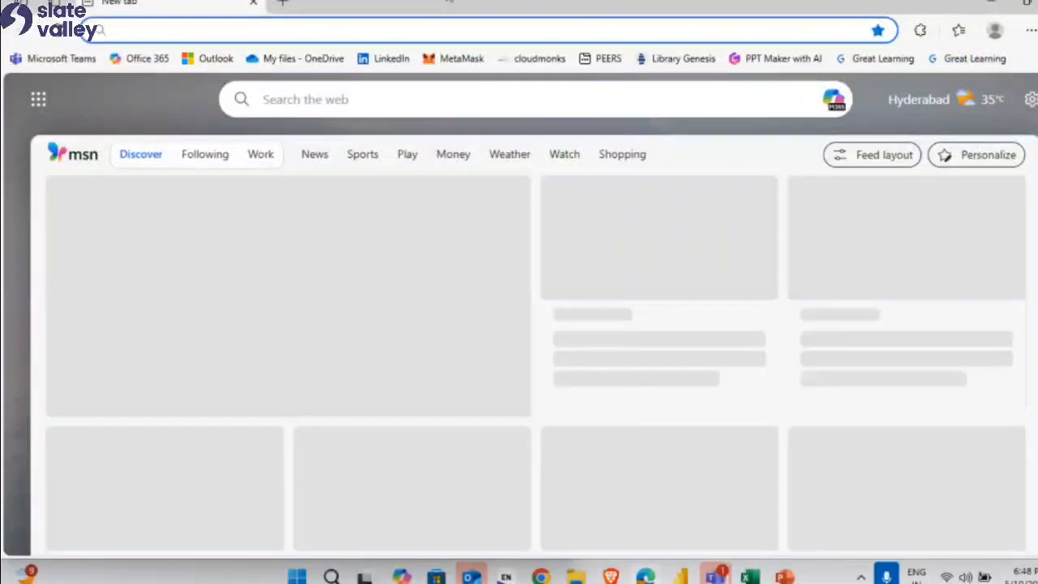
pyautogui.write('google.com')
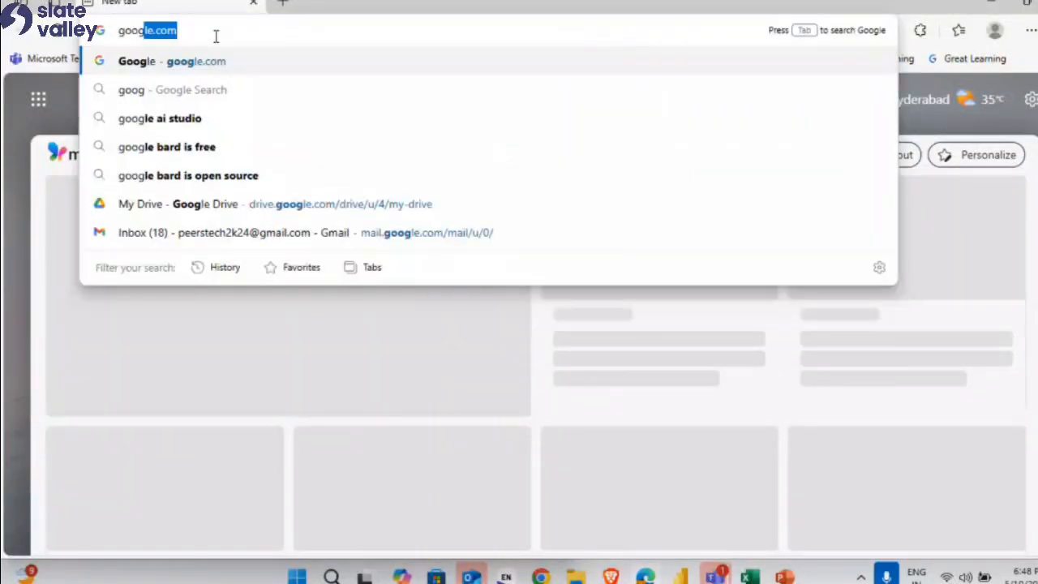
pyautogui.press('Return')
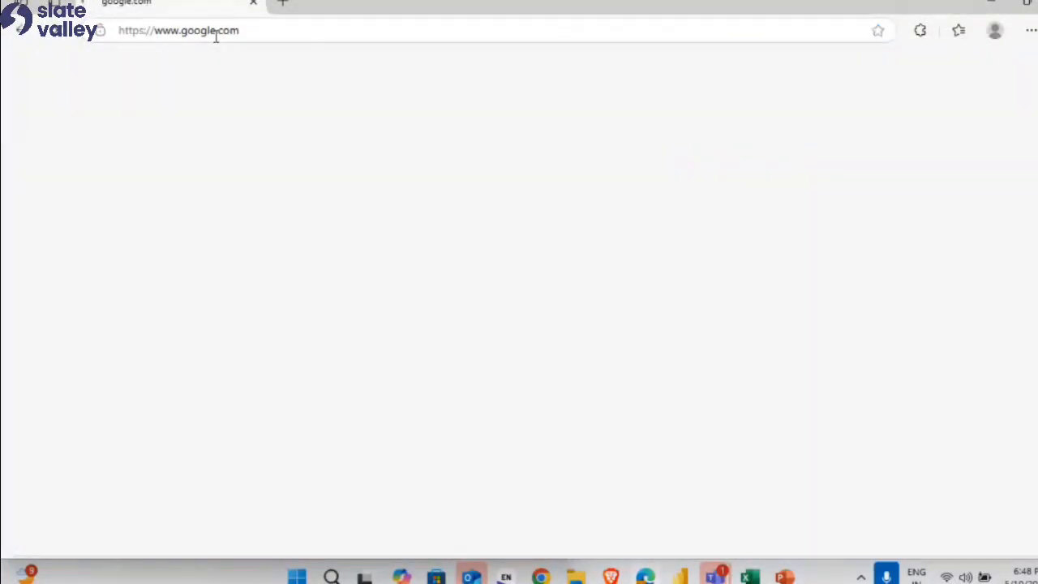
pyautogui.write('Gsartner')
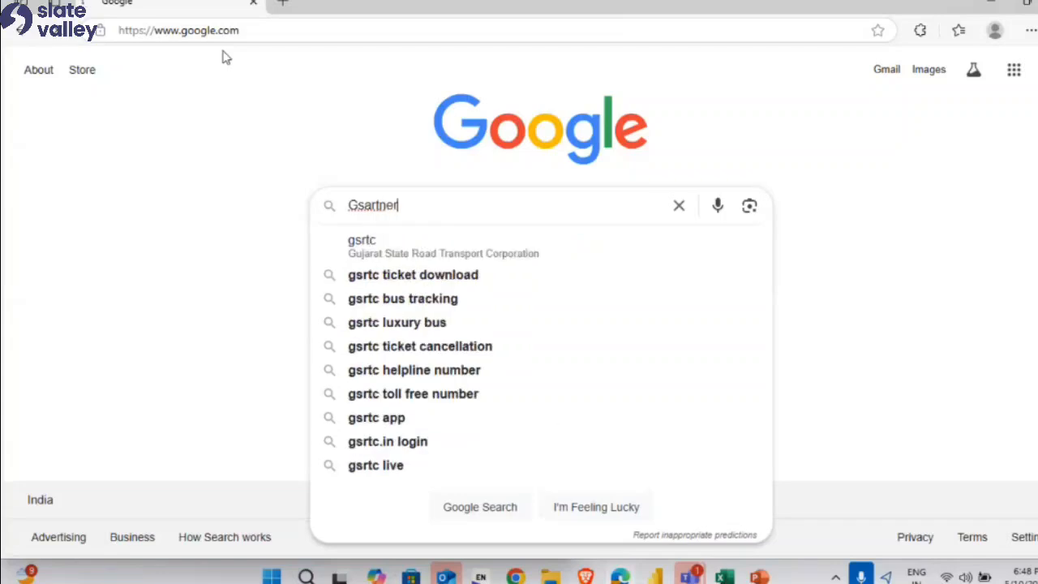
pyautogui.press('Return')
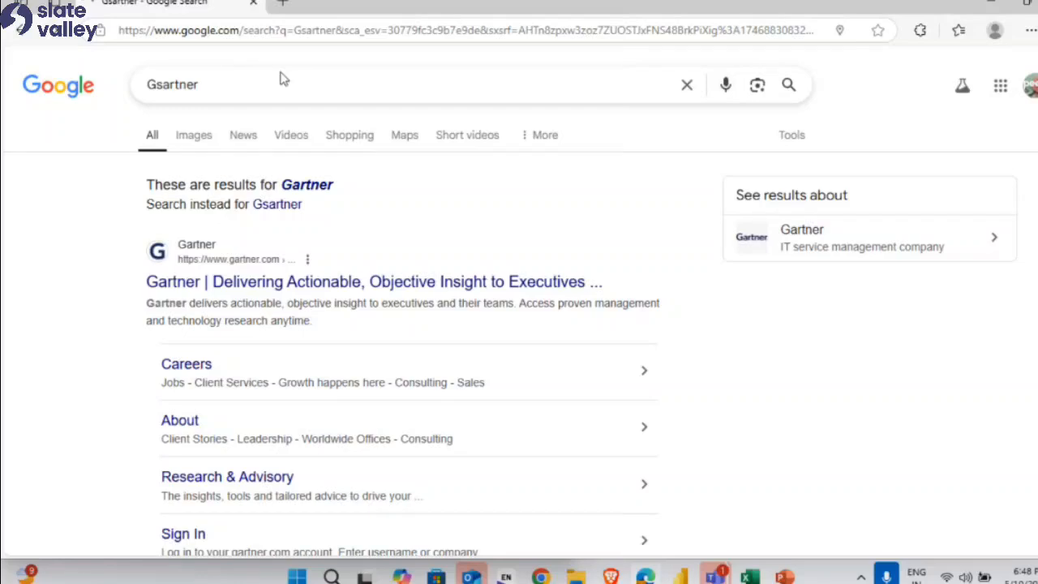
pyautogui.click(322, 187)
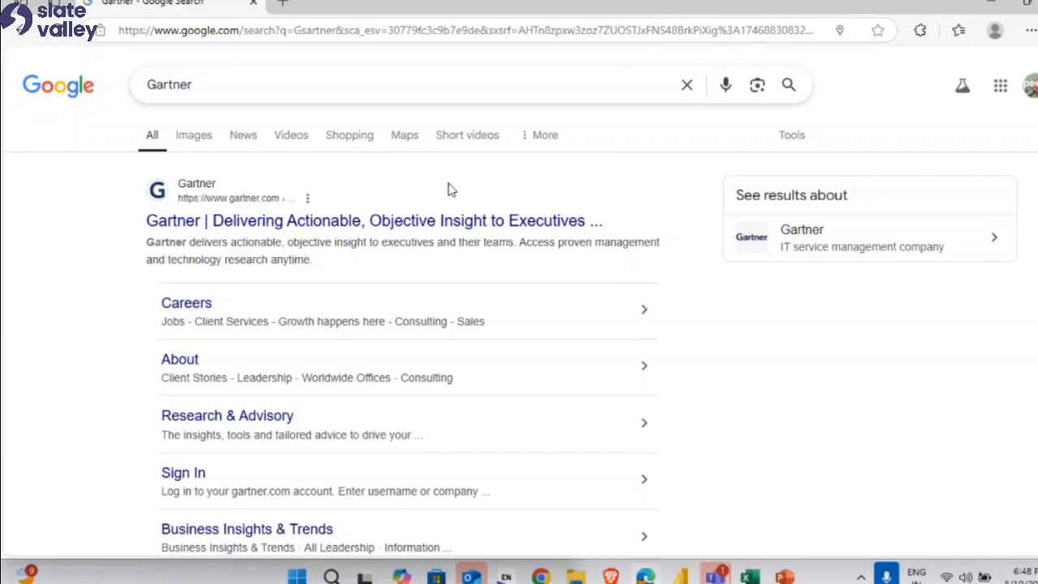
# Search Google for "top tools in business intelligence by gartner" and expand the full AI Overview.
pyautogui.click(391, 89)
pyautogui.write('op ')
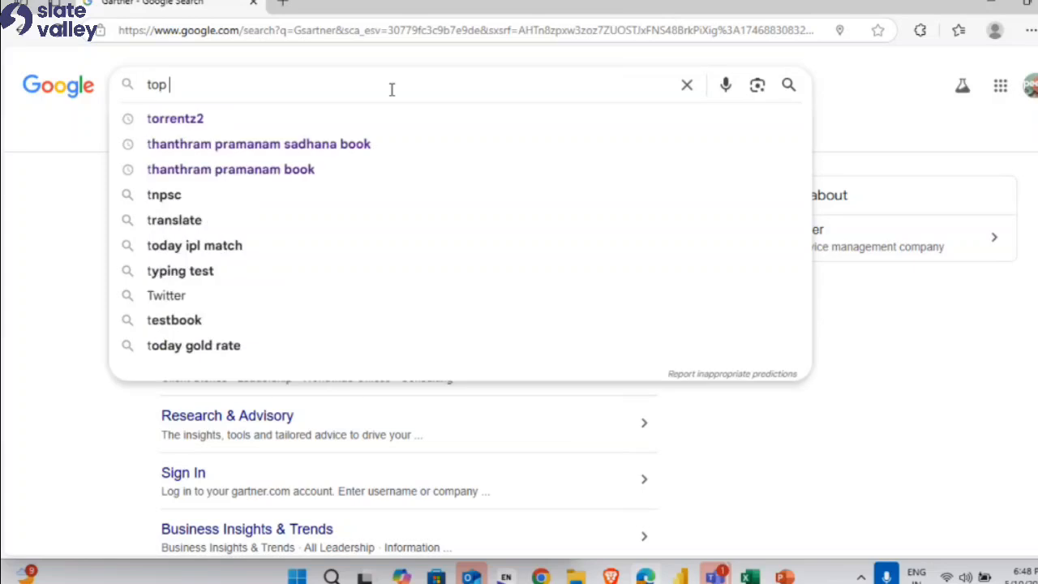
pyautogui.write('tools in business in')
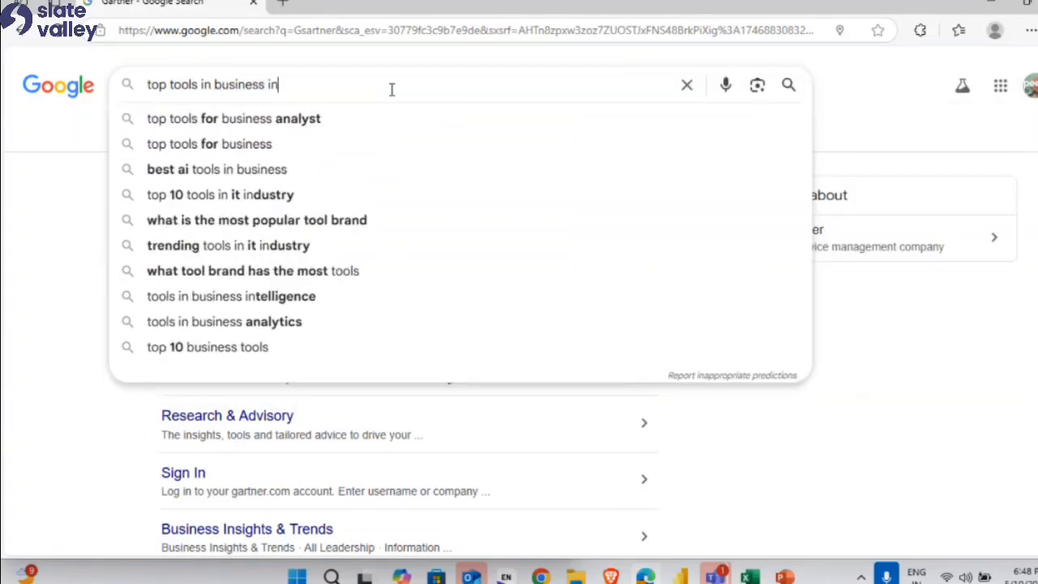
pyautogui.write('tellignec by gartner')
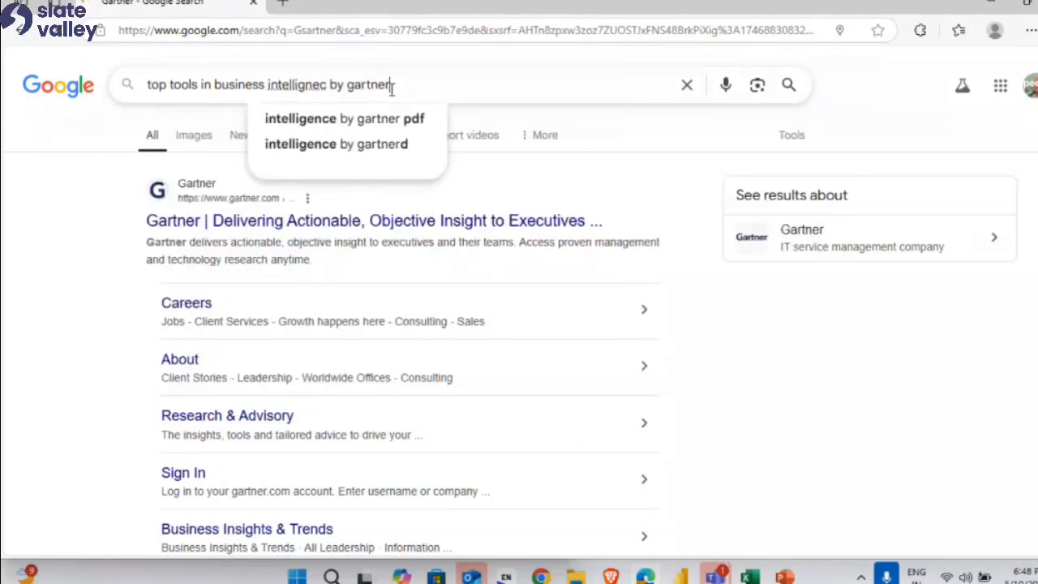
pyautogui.press('Return')
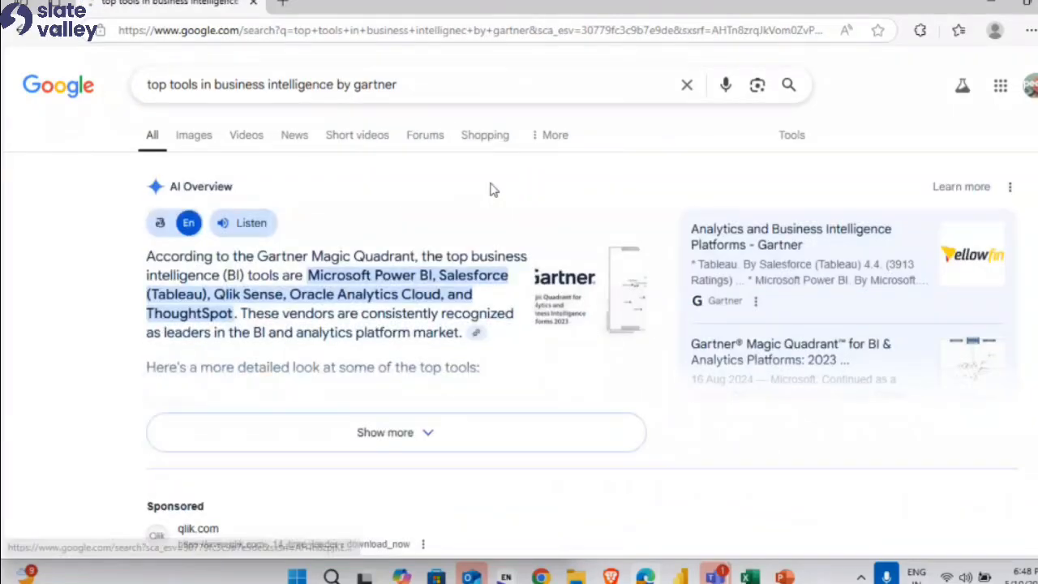
pyautogui.scroll(-1, 490, 192)
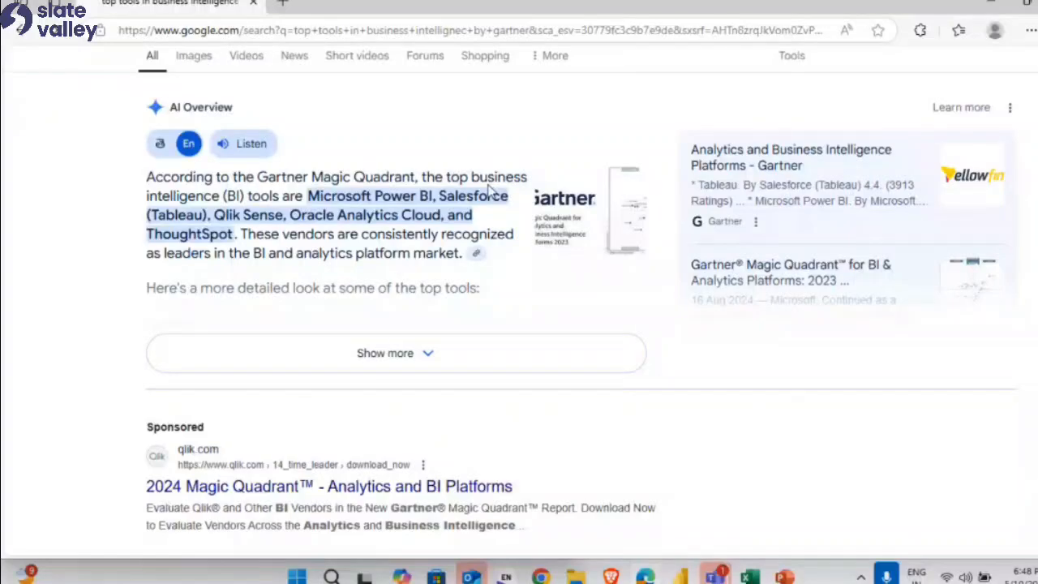
pyautogui.click(399, 355)
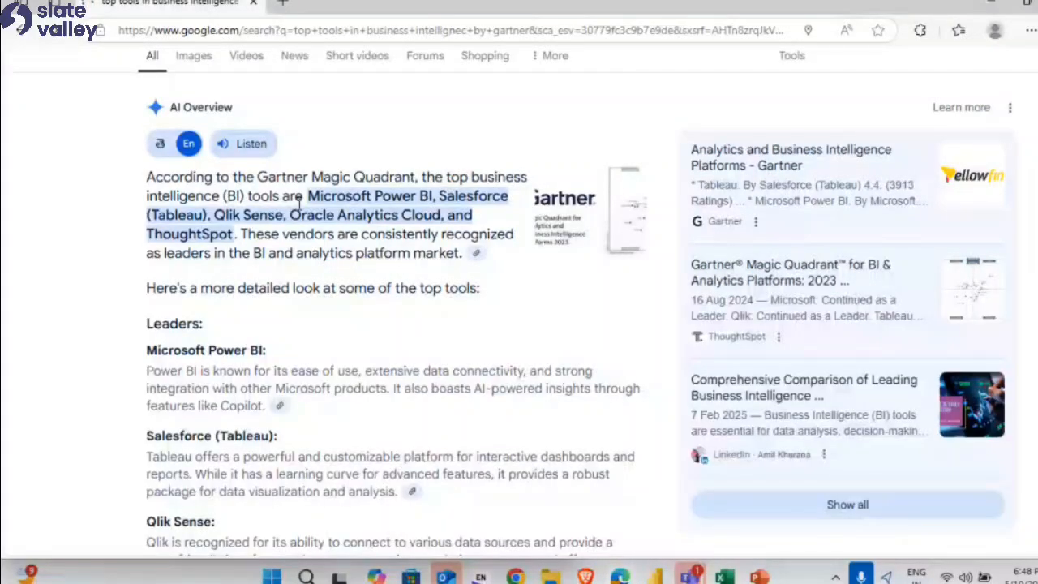
# Show the image results for the search and open the first Qlik 2024 Magic Quadrant image in a new tab.
pyautogui.scroll(1, 300, 203)
pyautogui.click(193, 134)
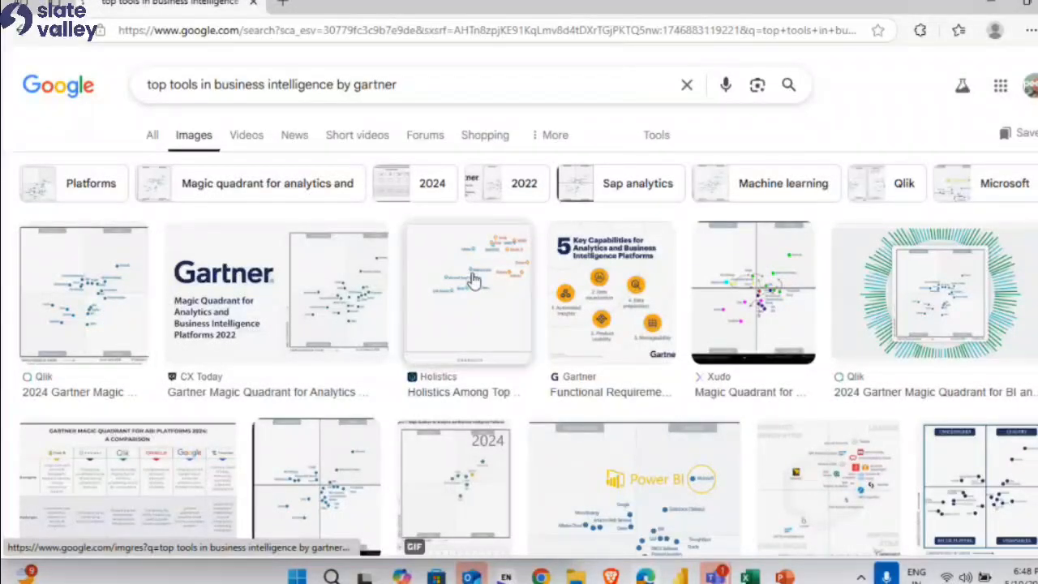
pyautogui.scroll(-1, 473, 280)
pyautogui.scroll(2, 473, 279)
pyautogui.scroll(-1, 473, 279)
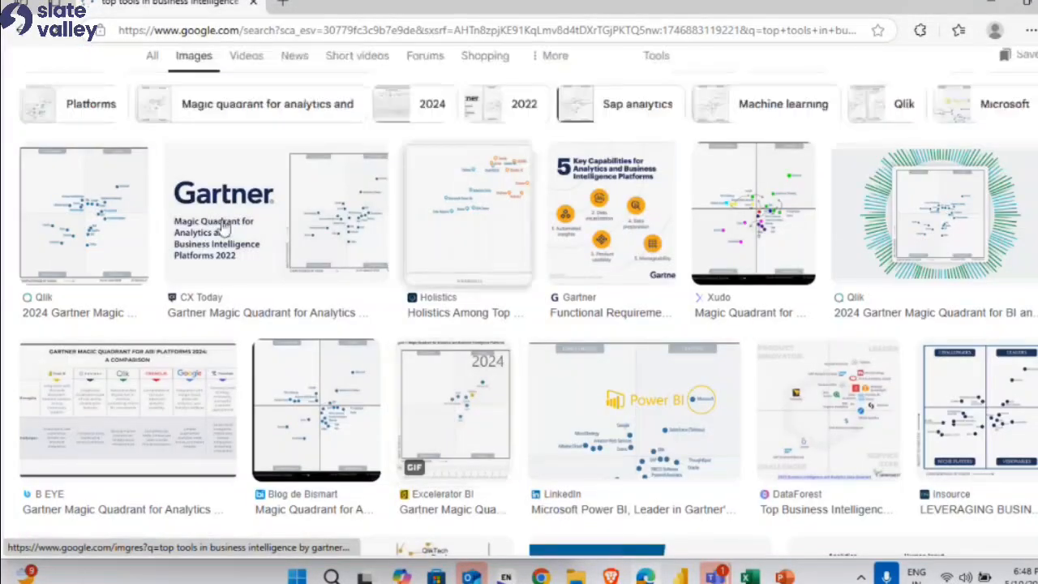
pyautogui.rightClick(114, 200)
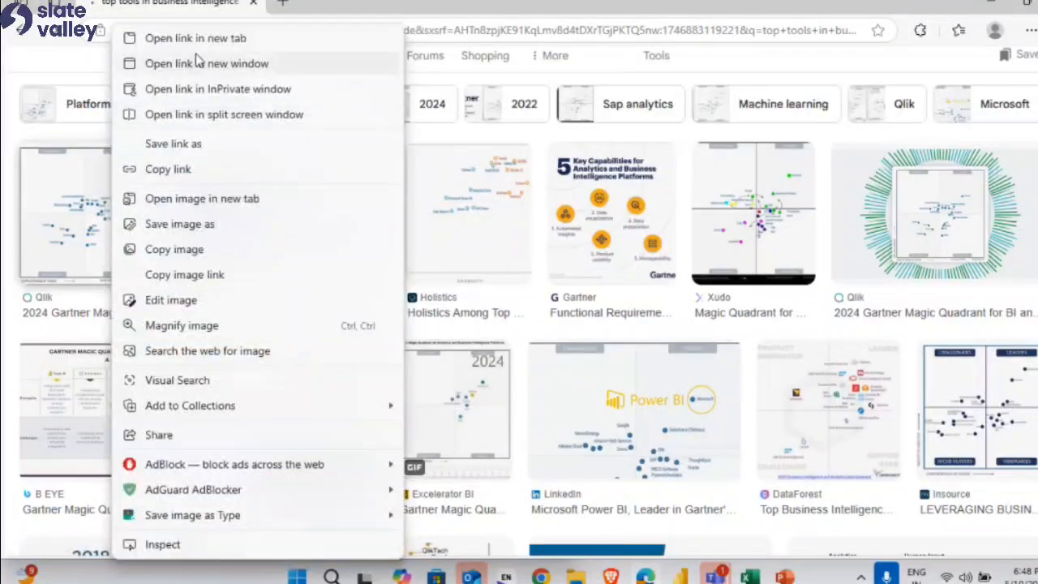
pyautogui.click(213, 199)
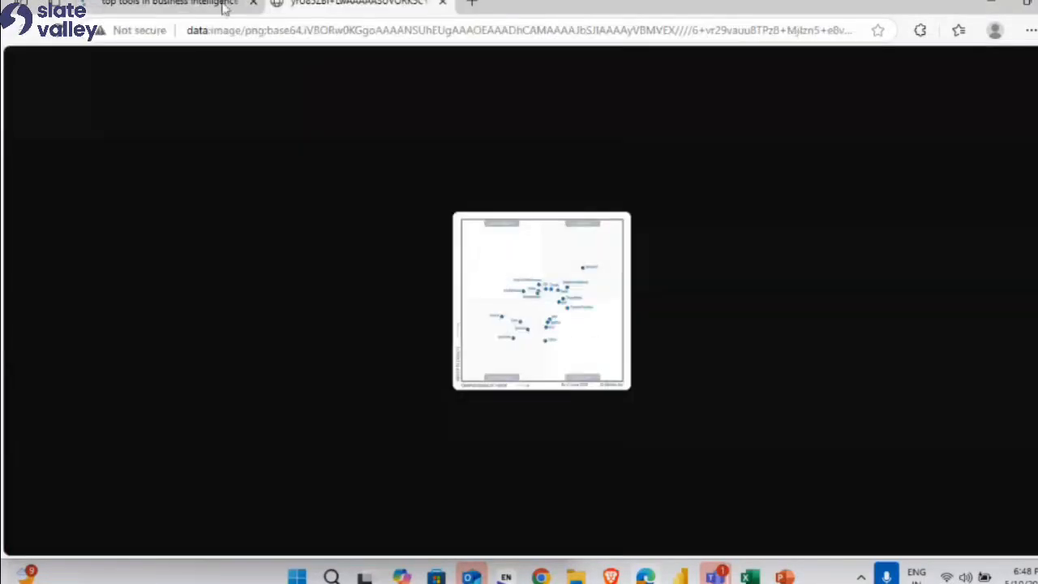
# Return to the image results, open the link of the Qlik 2024 Gartner Magic Quadrant result in a new tab, and view it.
pyautogui.click(225, 8)
pyautogui.rightClick(131, 203)
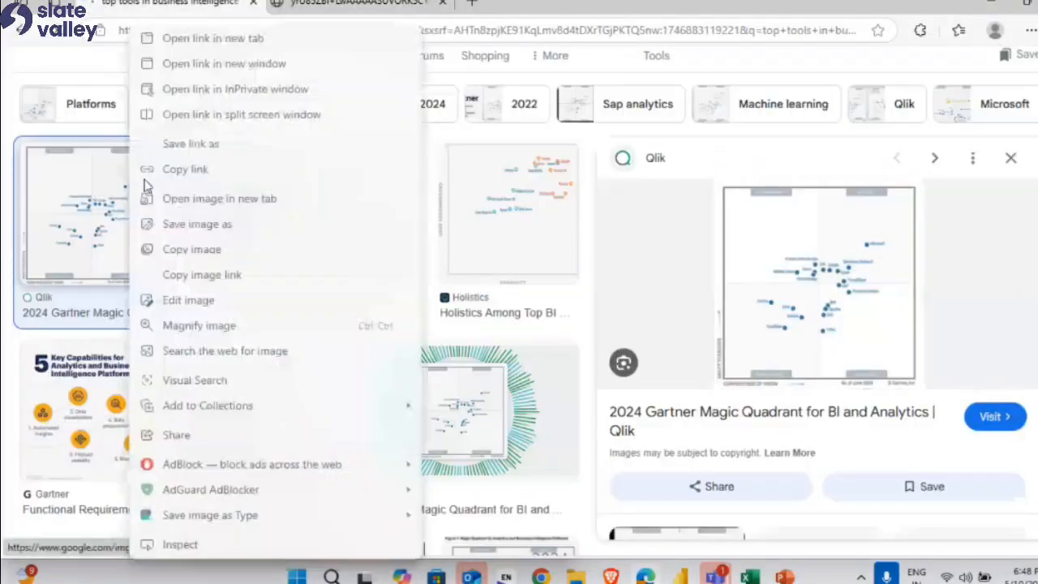
pyautogui.click(204, 42)
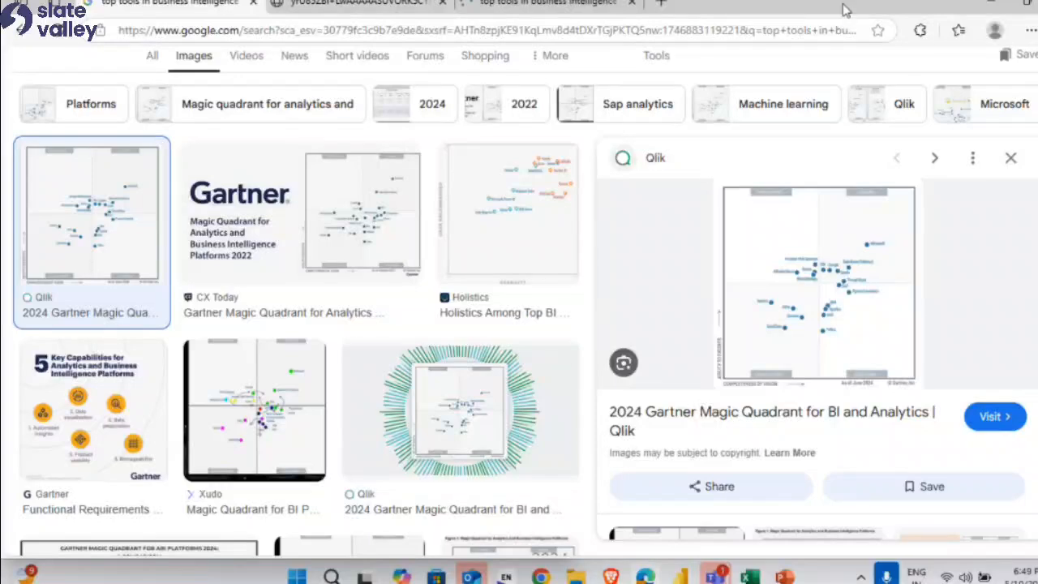
pyautogui.click(526, 12)
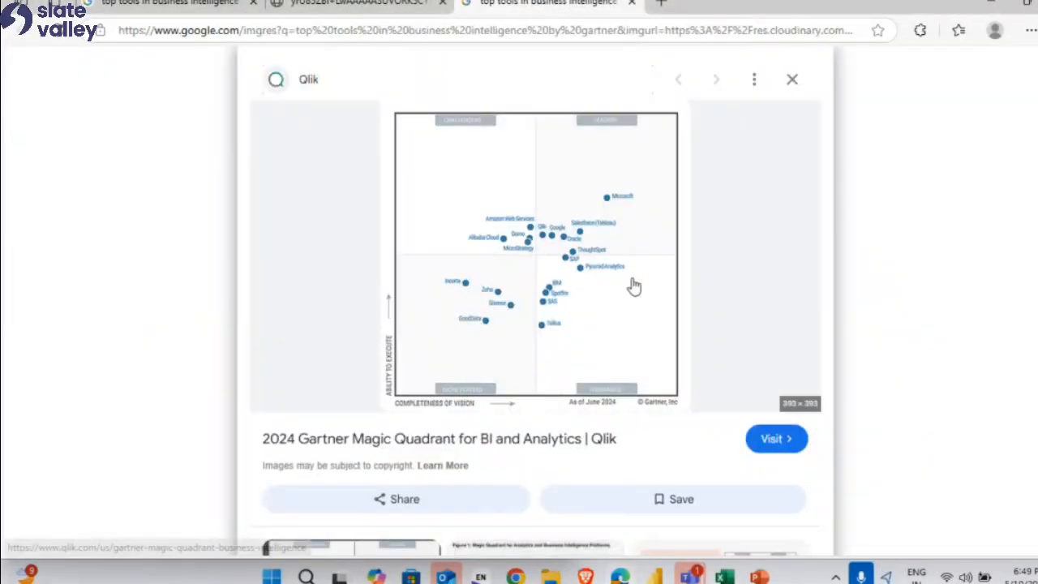
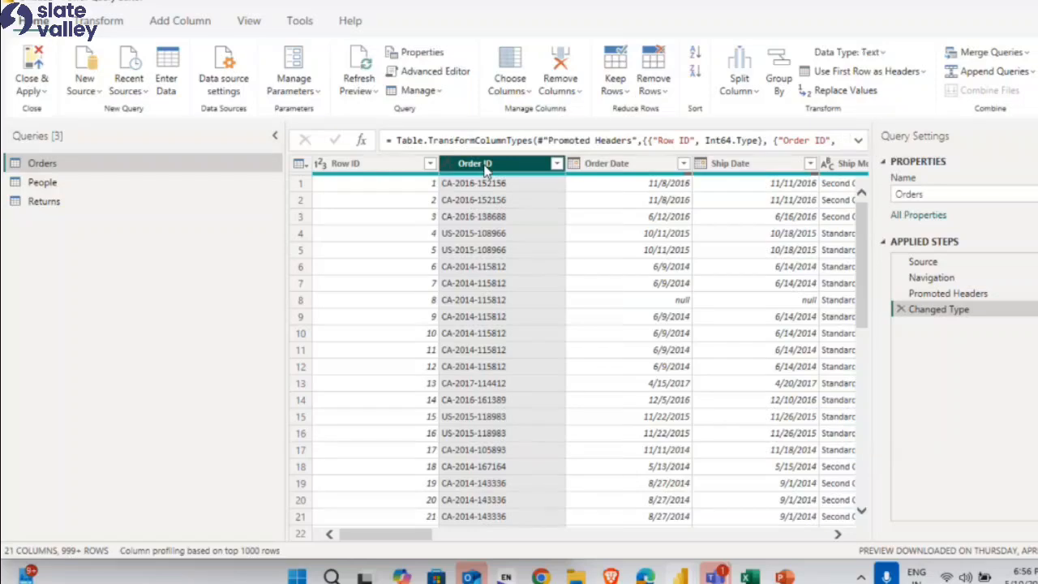
# In Power Query Editor, remove the Order ID and Row ID columns from the Orders query.
pyautogui.press('Delete')
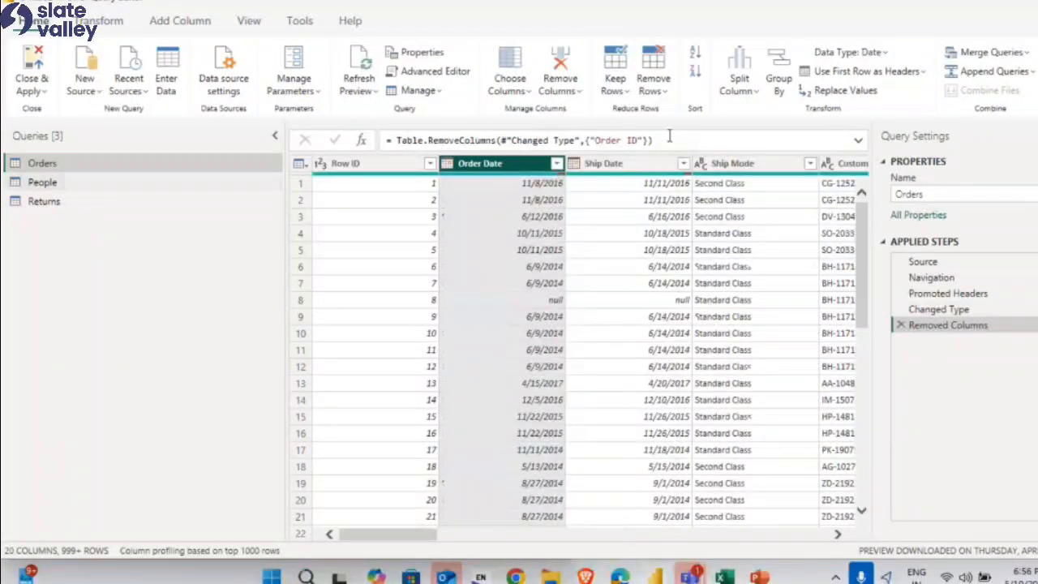
pyautogui.click(381, 165)
pyautogui.rightClick(382, 166)
pyautogui.press('Escape')
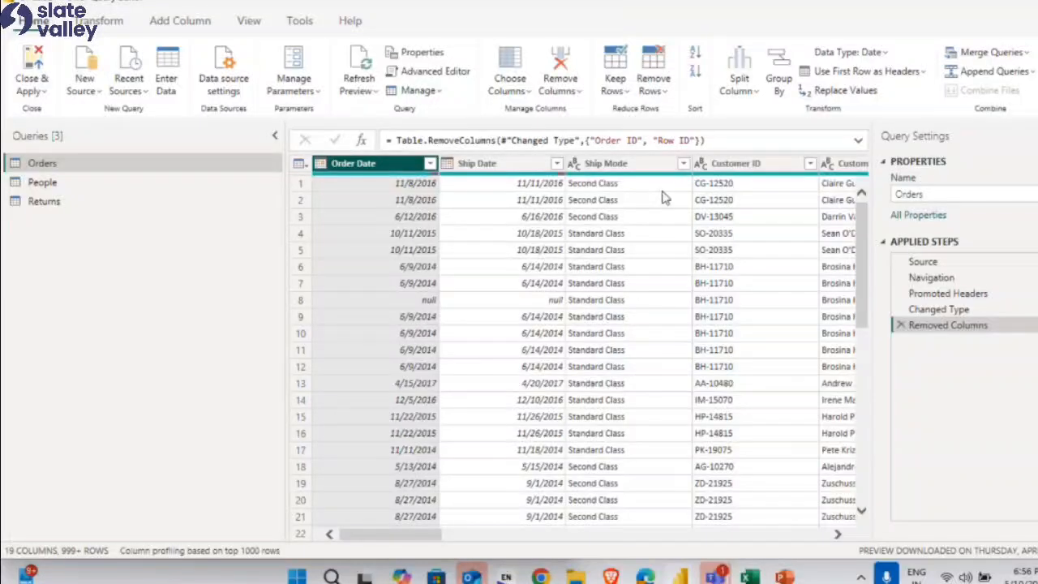
pyautogui.click(760, 170)
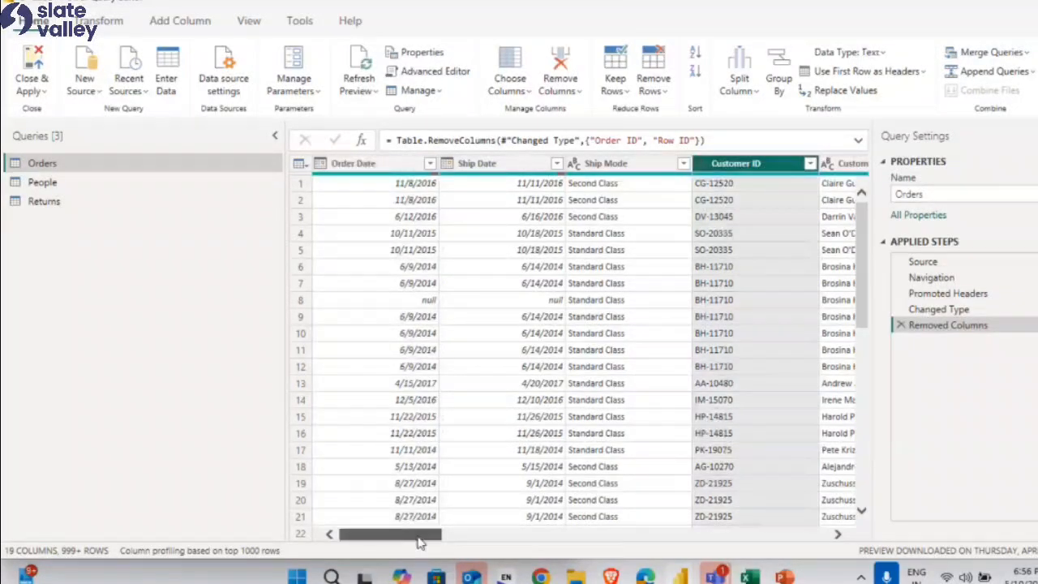
pyautogui.moveTo(420, 543); pyautogui.dragTo(600, 536)
pyautogui.click(793, 166)
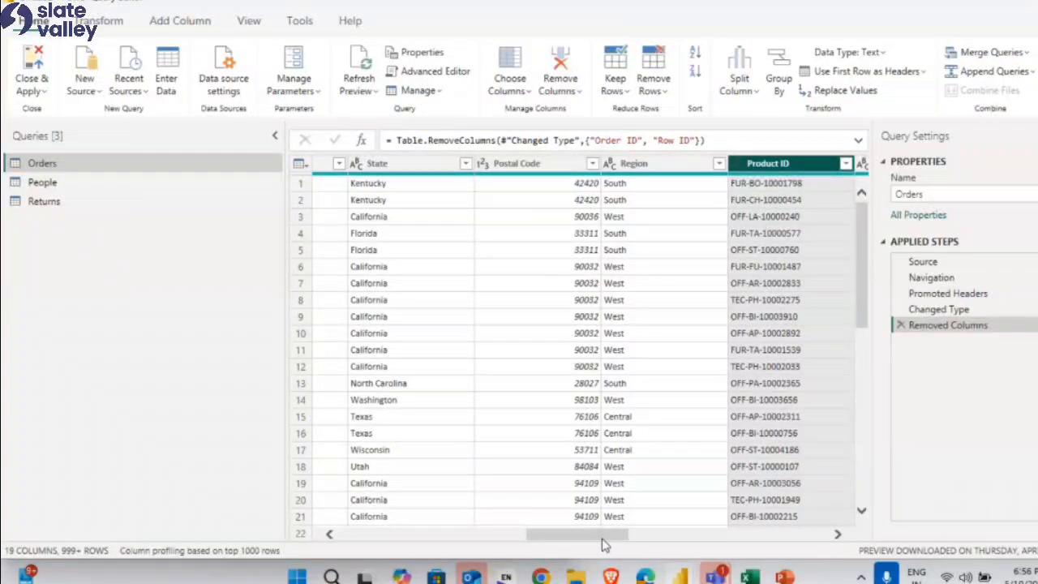
pyautogui.moveTo(603, 538); pyautogui.dragTo(847, 532)
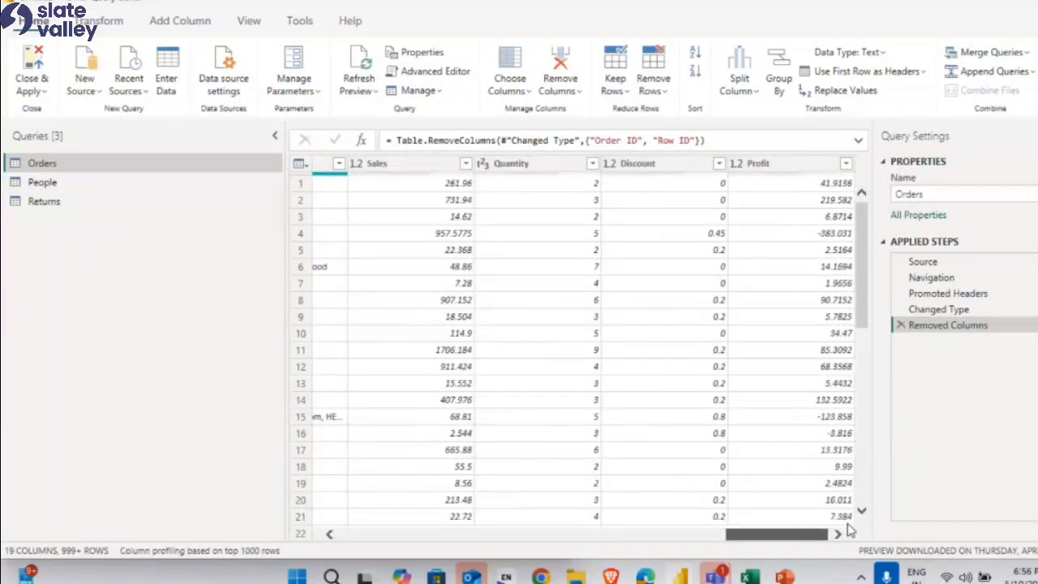
pyautogui.click(104, 22)
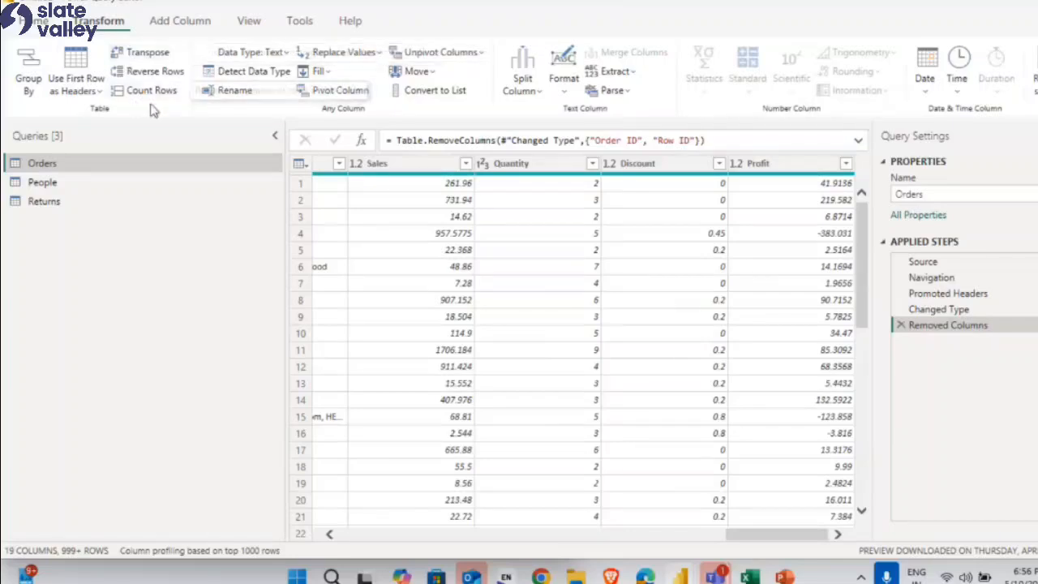
pyautogui.click(97, 94)
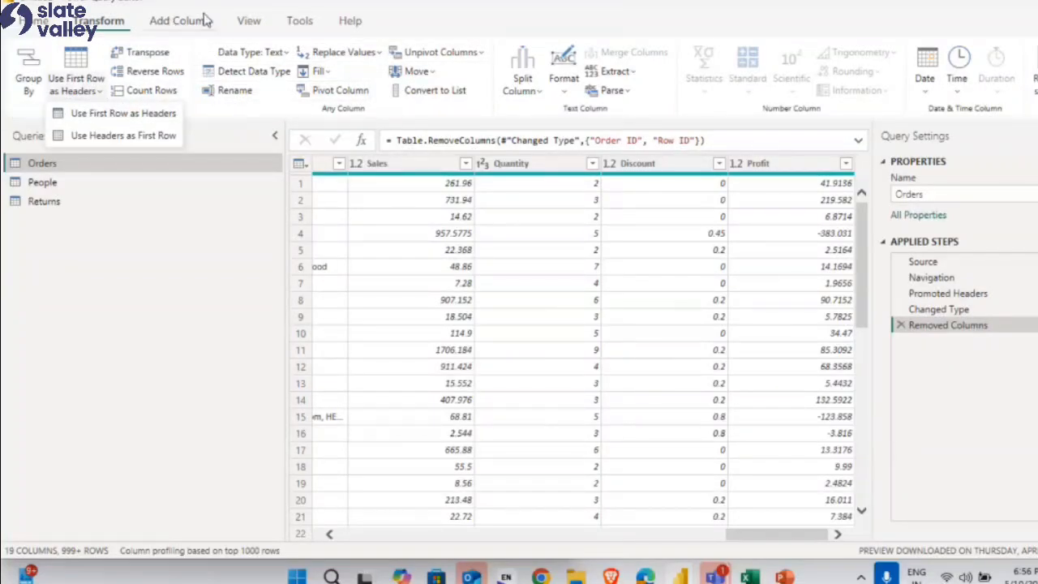
# Start a custom column in the Orders query and begin its formula with [Quantity]*.
pyautogui.click(183, 21)
pyautogui.click(91, 87)
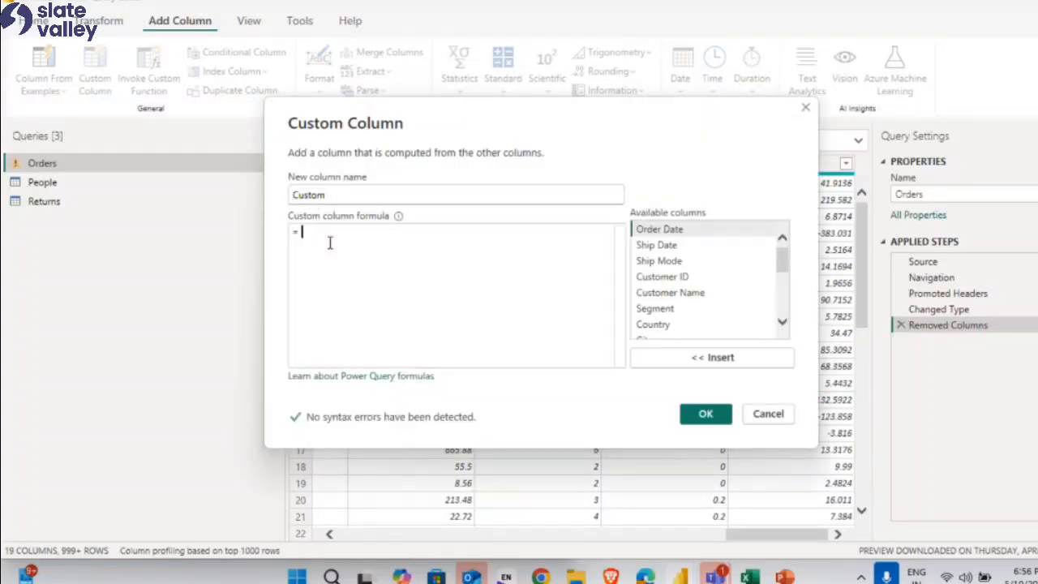
pyautogui.scroll(-2, 689, 296)
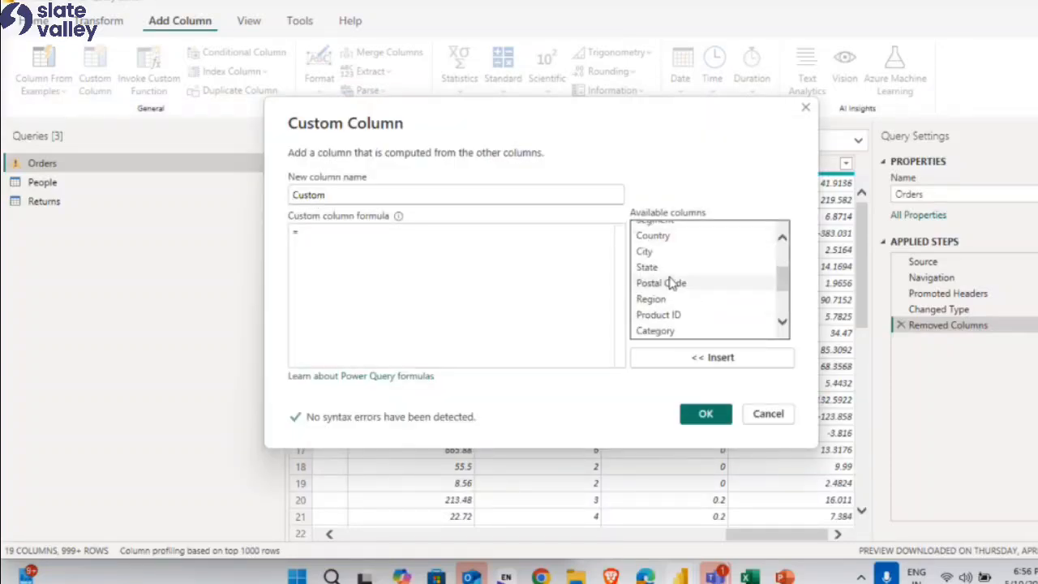
pyautogui.scroll(-1, 669, 319)
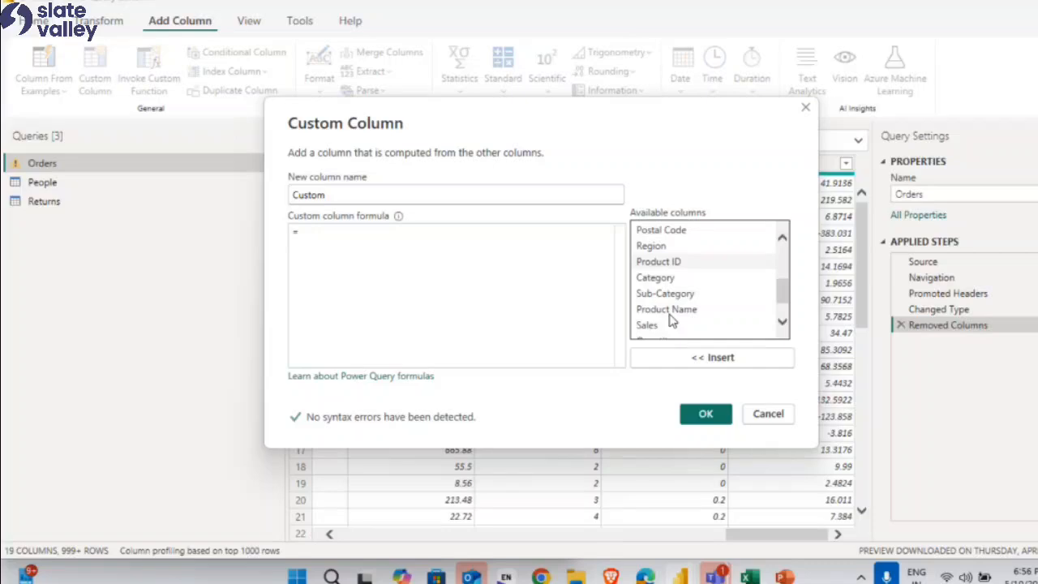
pyautogui.scroll(-1, 670, 319)
pyautogui.click(672, 299)
pyautogui.click(689, 358)
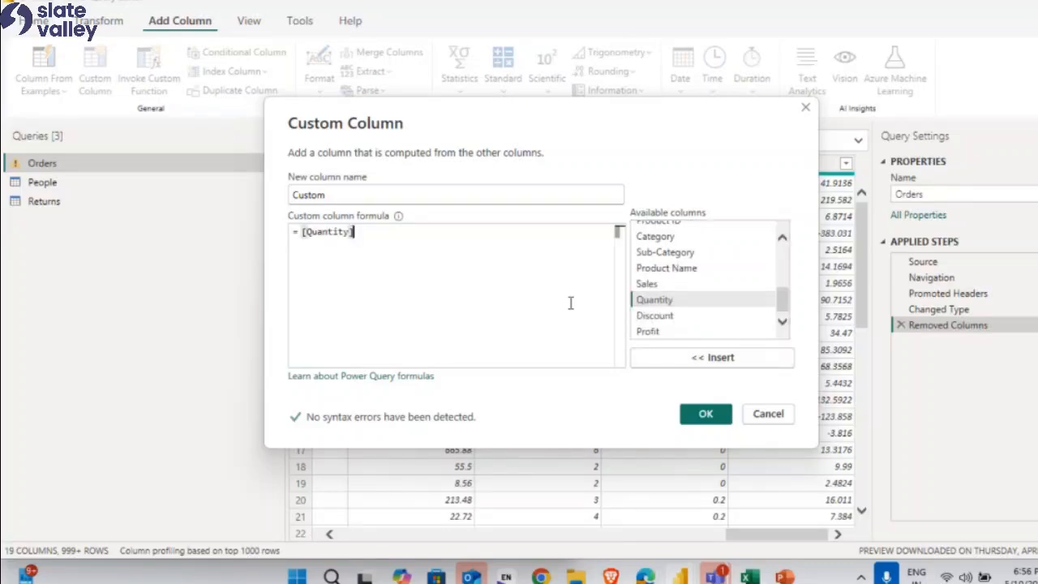
pyautogui.write('*')
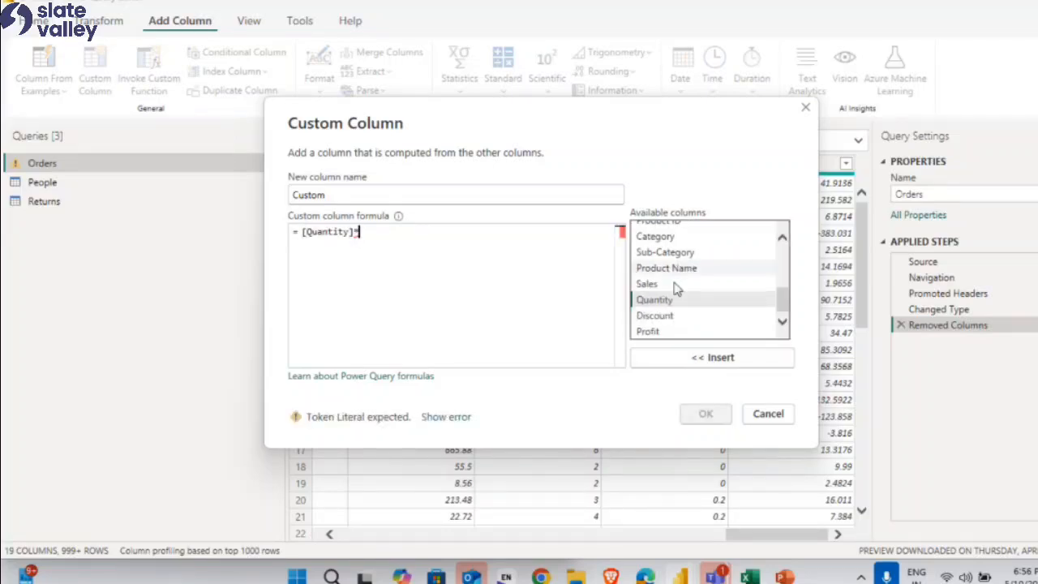
pyautogui.scroll(1, 680, 296)
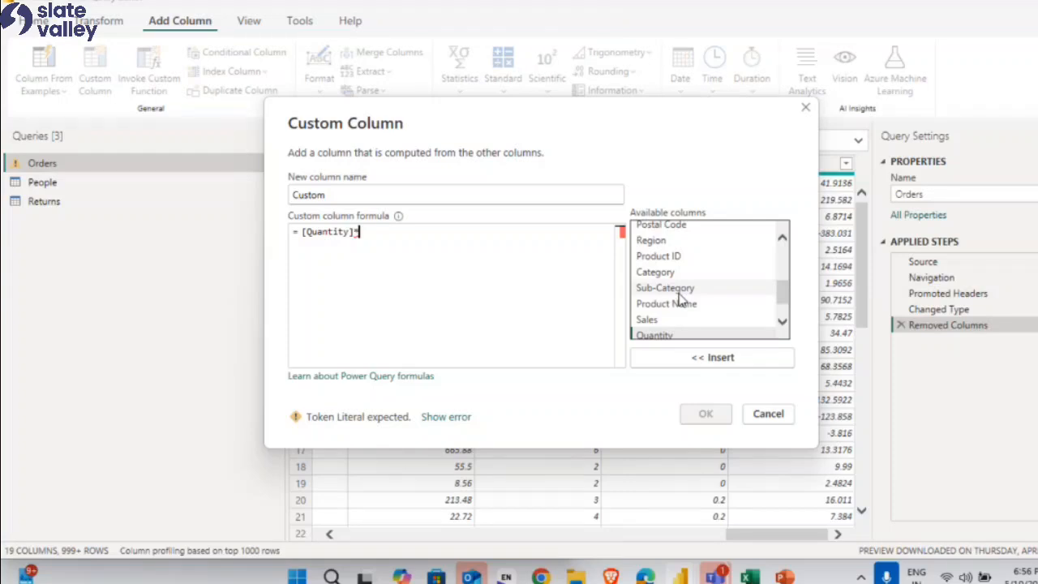
pyautogui.scroll(2, 681, 304)
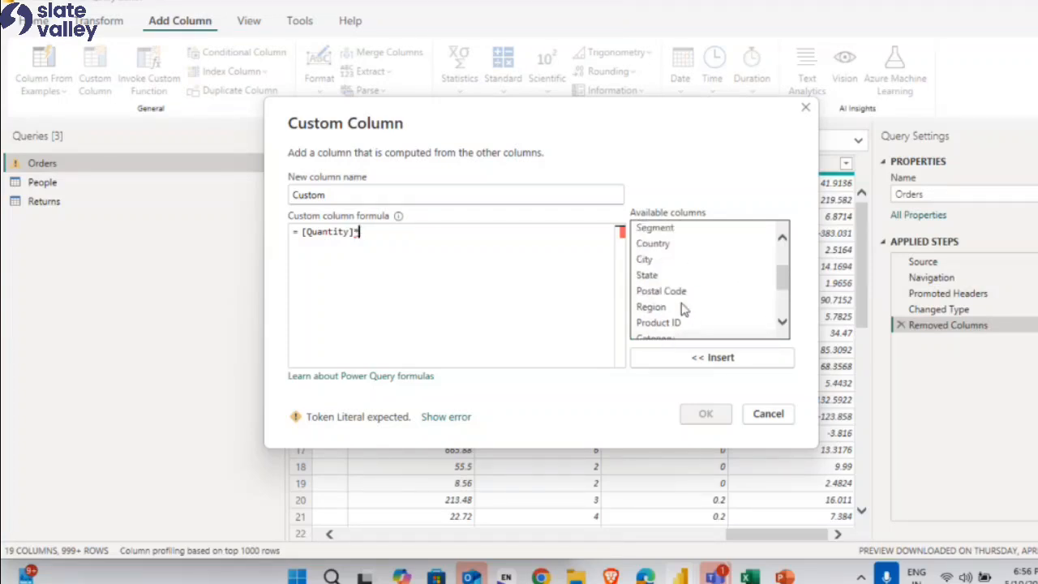
pyautogui.scroll(1, 680, 308)
pyautogui.scroll(1, 681, 308)
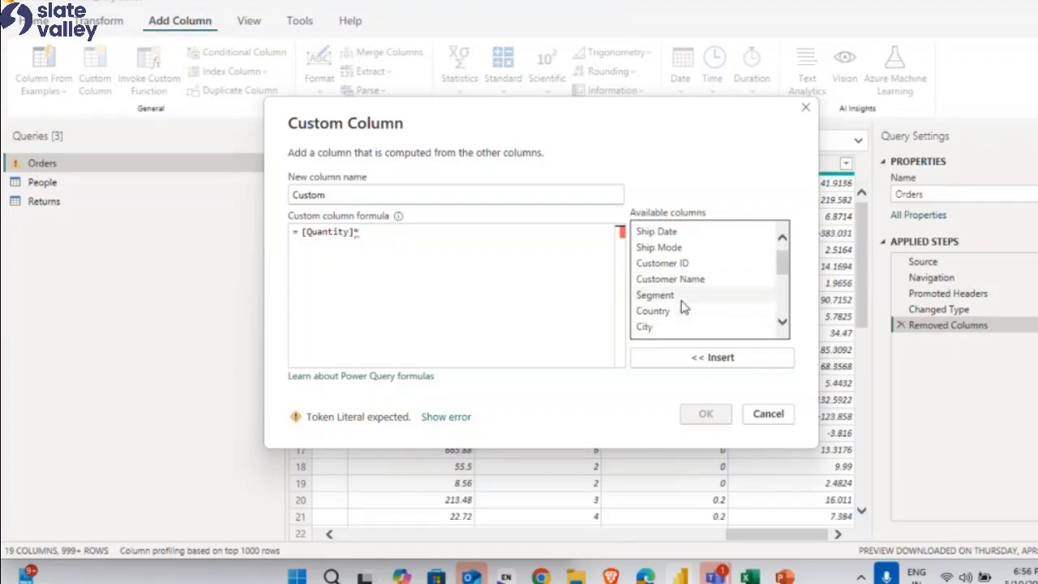
pyautogui.scroll(-4, 681, 308)
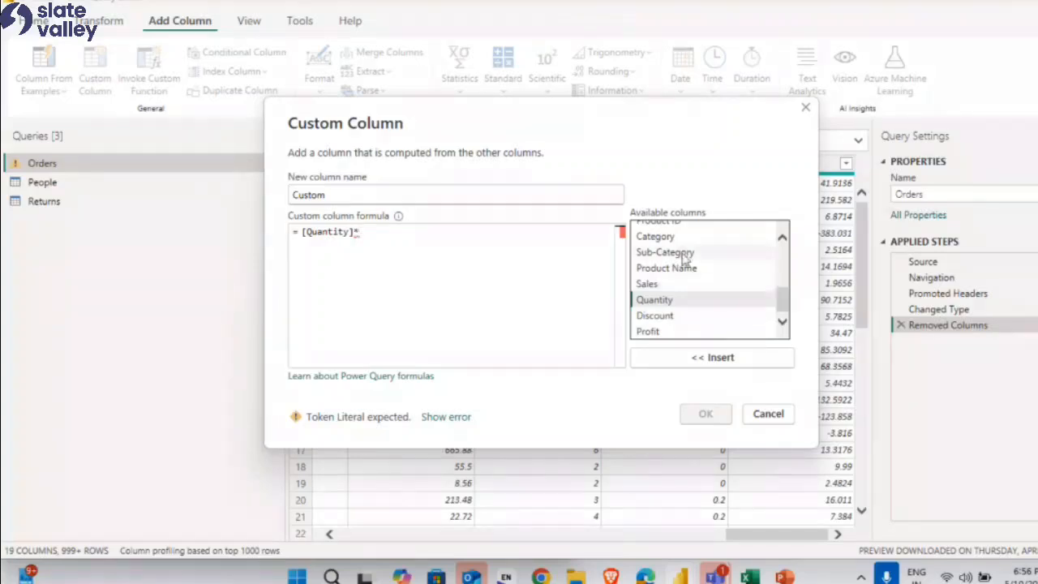
# Name the custom column Total Sales, complete its formula as [Quantity]*[Sales], and add it to the Orders query.
pyautogui.moveTo(644, 116); pyautogui.dragTo(870, 98)
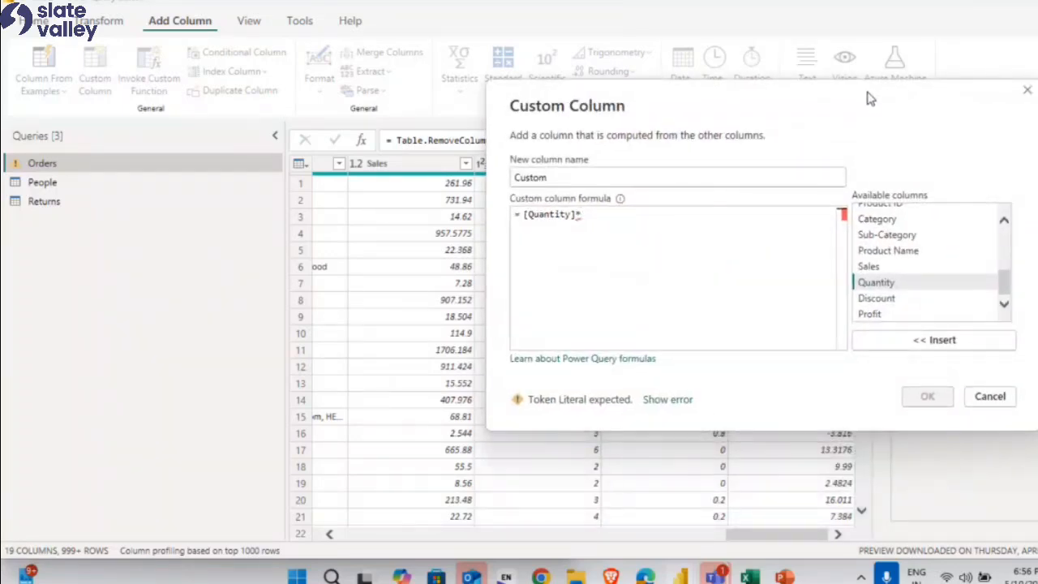
pyautogui.doubleClick(575, 182)
pyautogui.write('Total Sales')
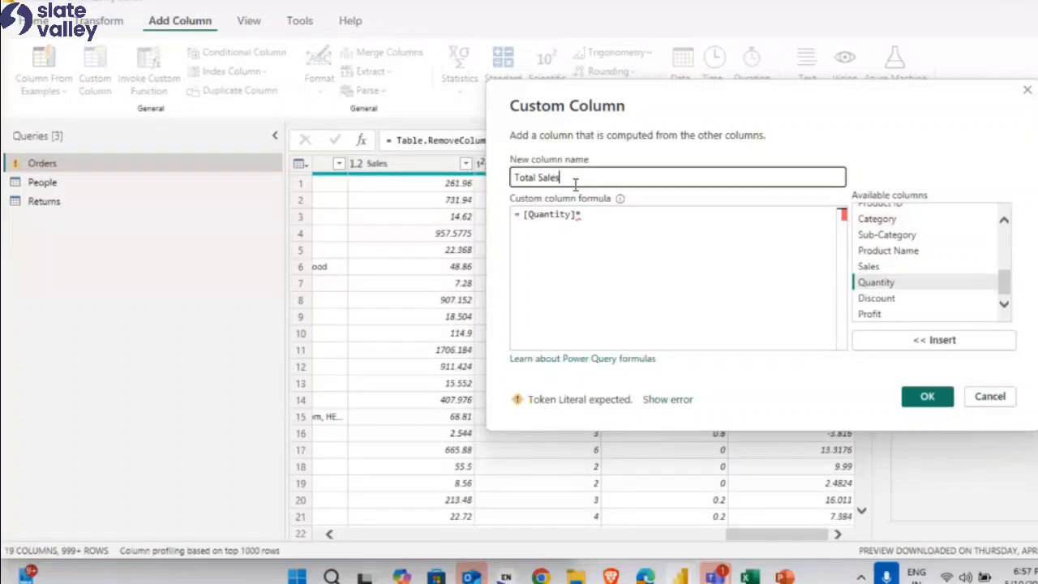
pyautogui.click(774, 285)
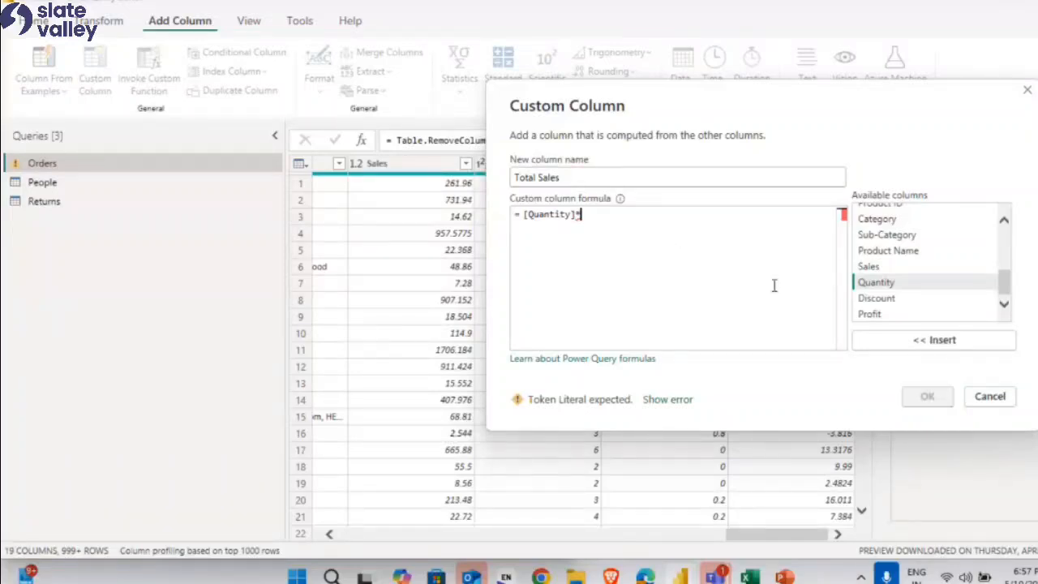
pyautogui.click(883, 267)
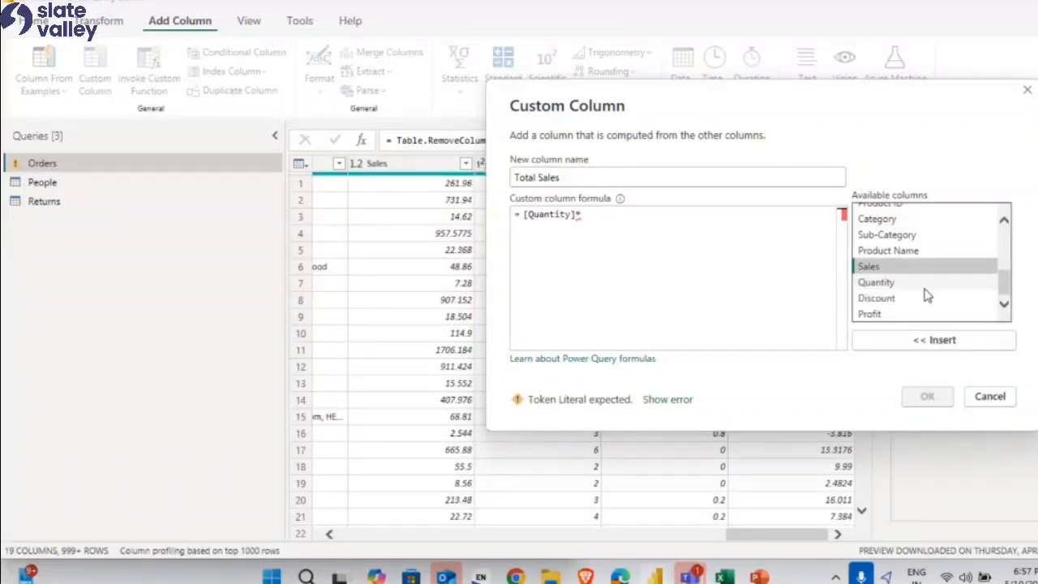
pyautogui.moveTo(1004, 287); pyautogui.dragTo(1014, 243)
pyautogui.click(936, 340)
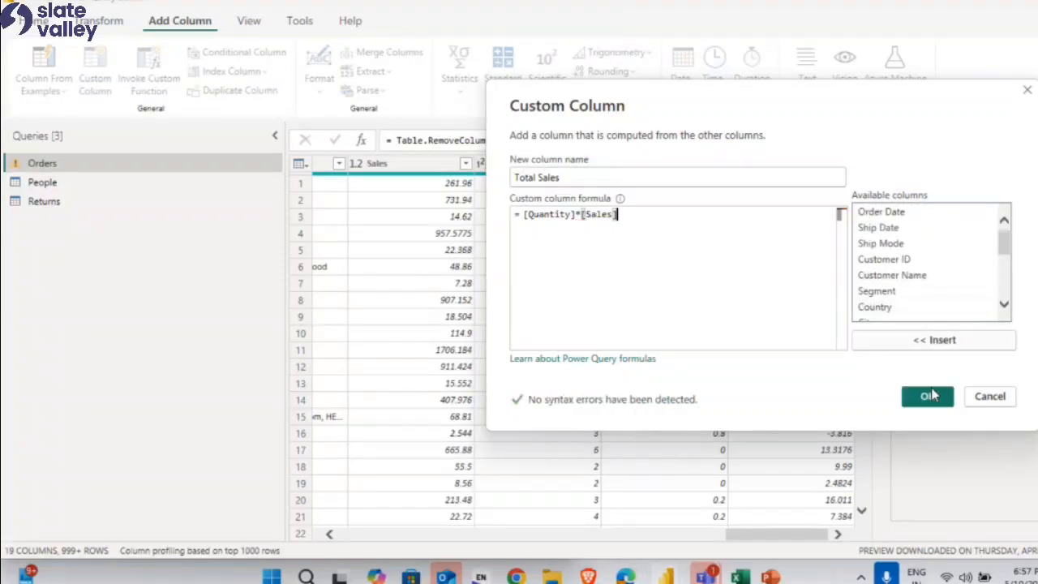
pyautogui.click(929, 396)
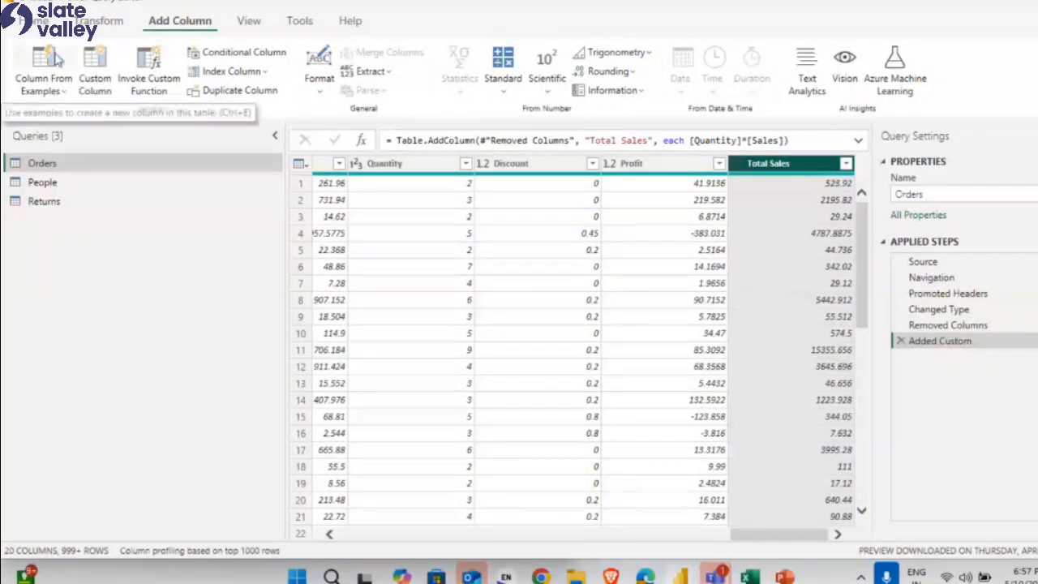
# Review the M code of the Orders query in the Advanced Editor and close it without changes.
pyautogui.click(34, 21)
pyautogui.click(432, 73)
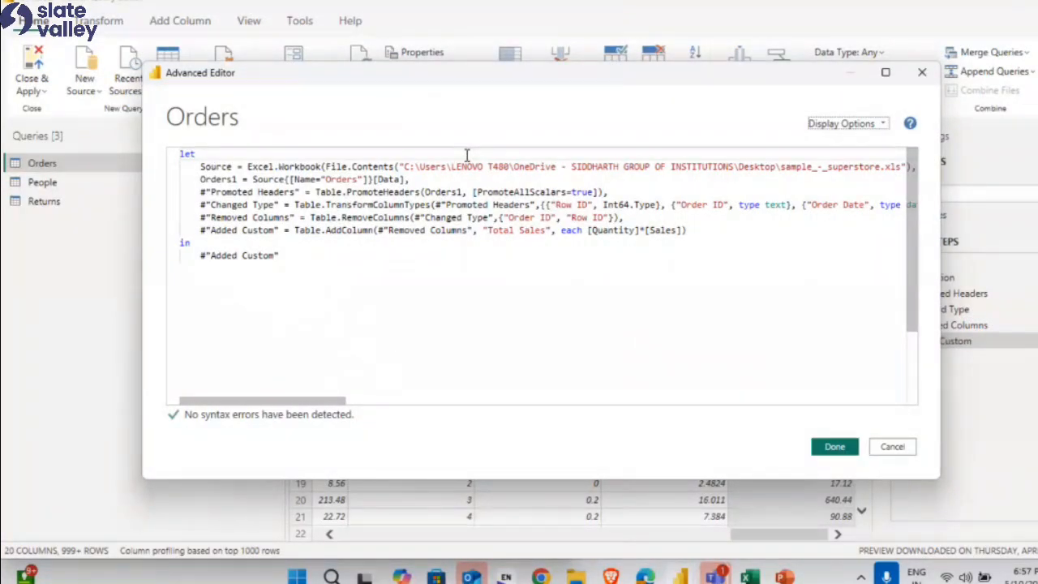
pyautogui.scroll(-1, 484, 245)
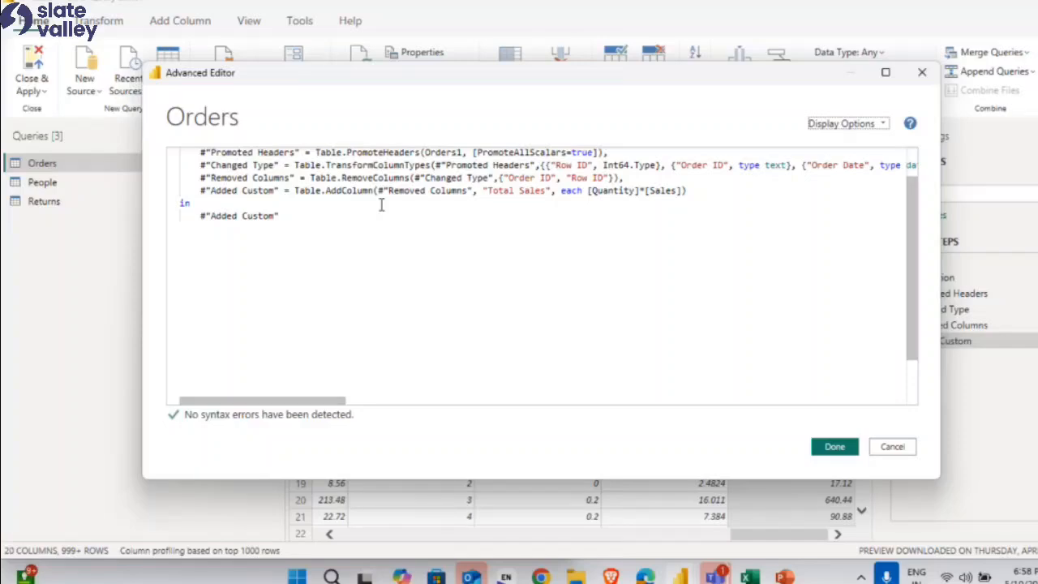
pyautogui.scroll(1, 378, 204)
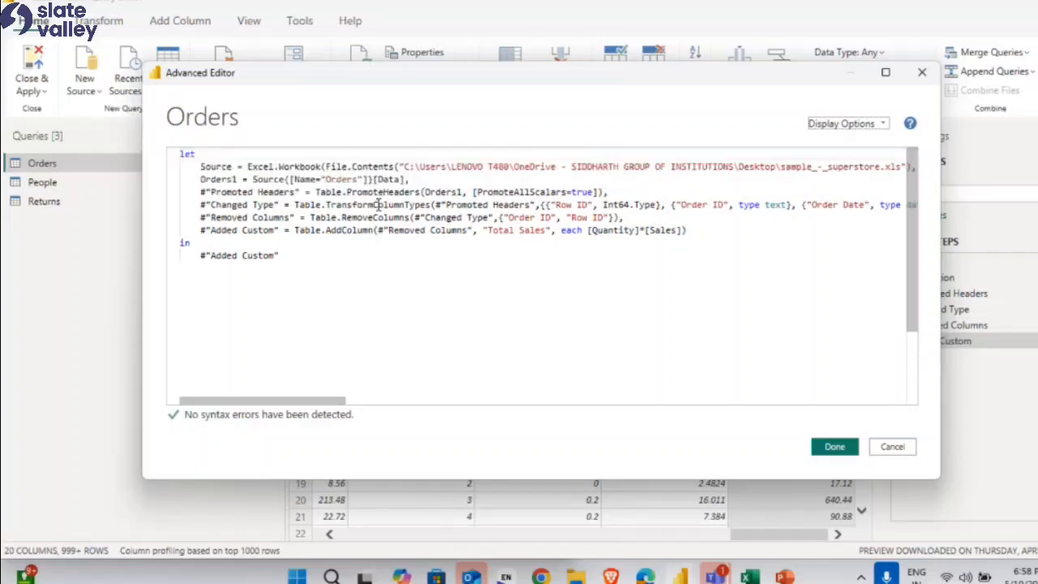
pyautogui.scroll(-1, 375, 209)
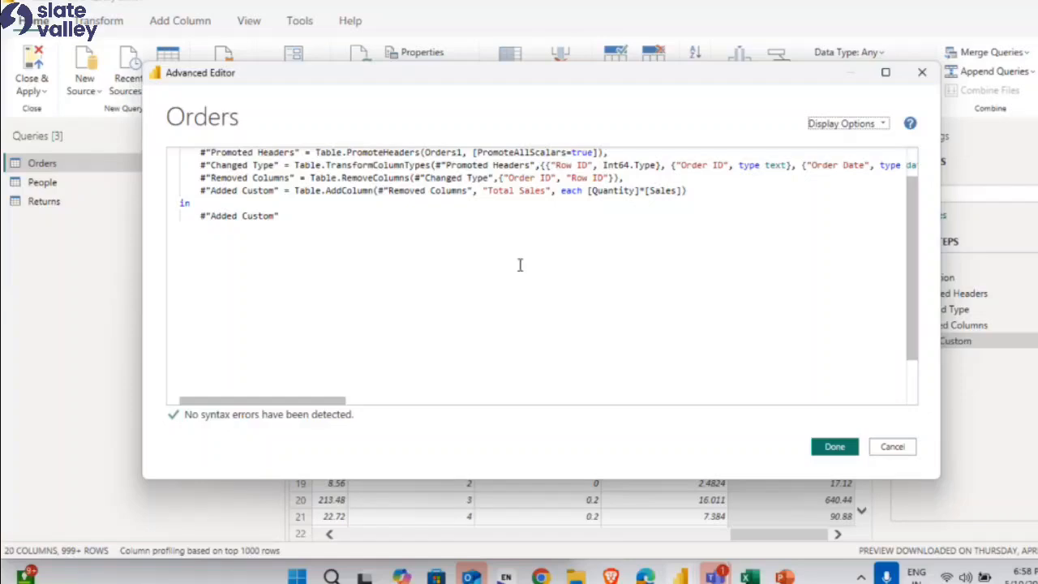
pyautogui.click(890, 451)
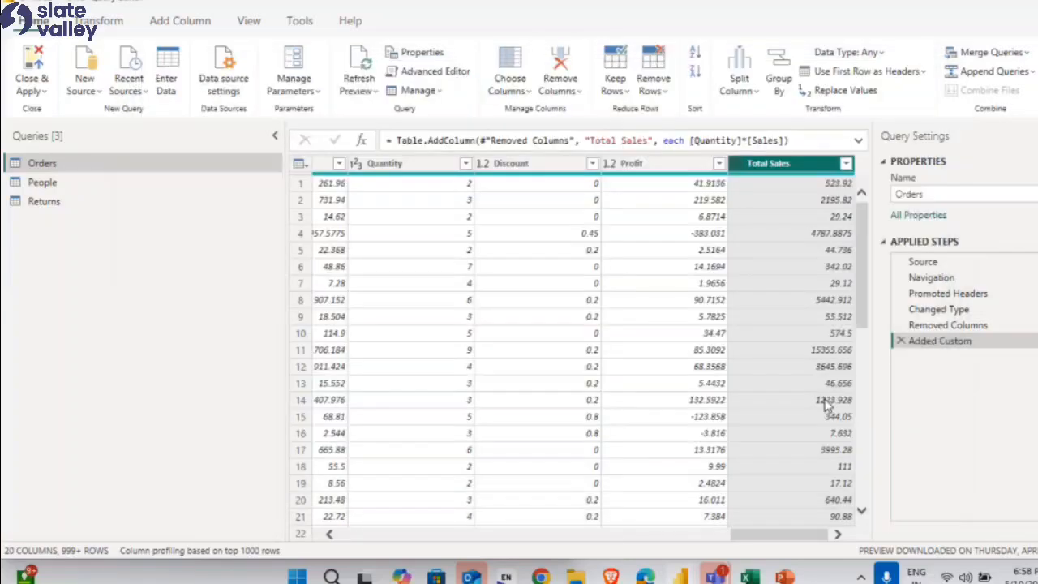
# Delete the Added Custom and Removed Columns applied steps from the Orders query.
pyautogui.click(900, 342)
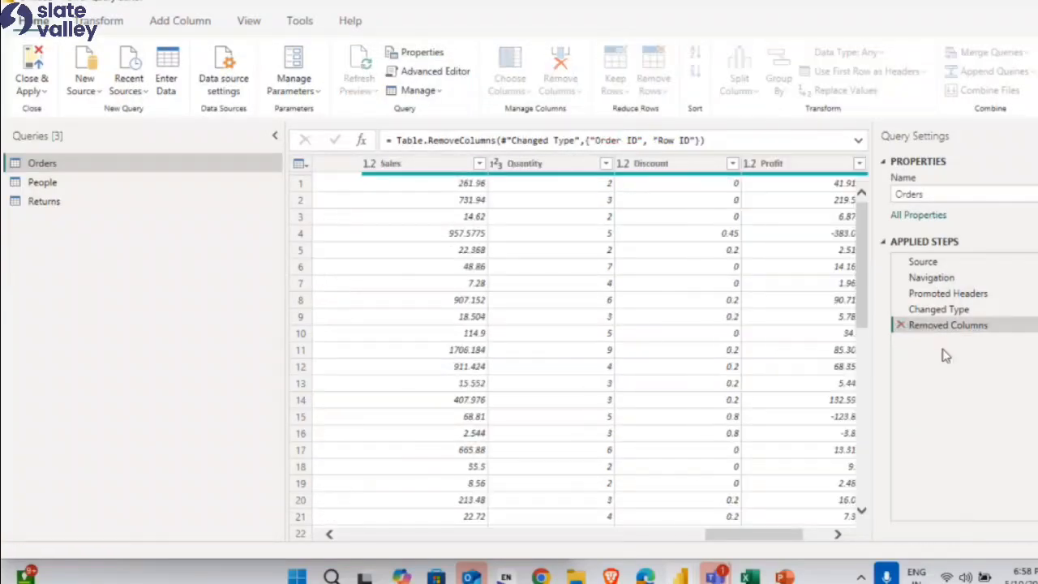
pyautogui.moveTo(778, 540); pyautogui.dragTo(319, 494)
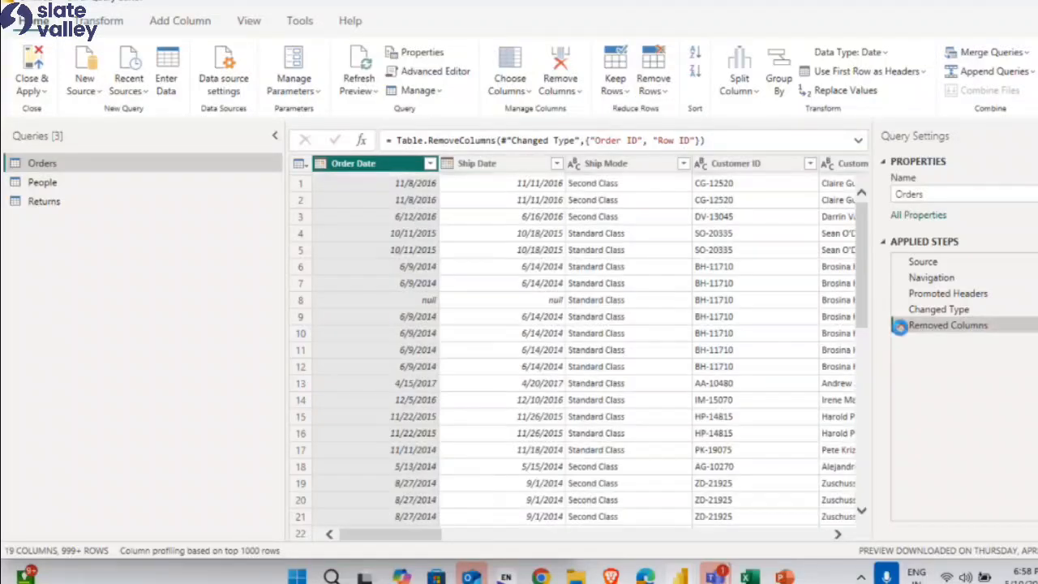
pyautogui.click(900, 325)
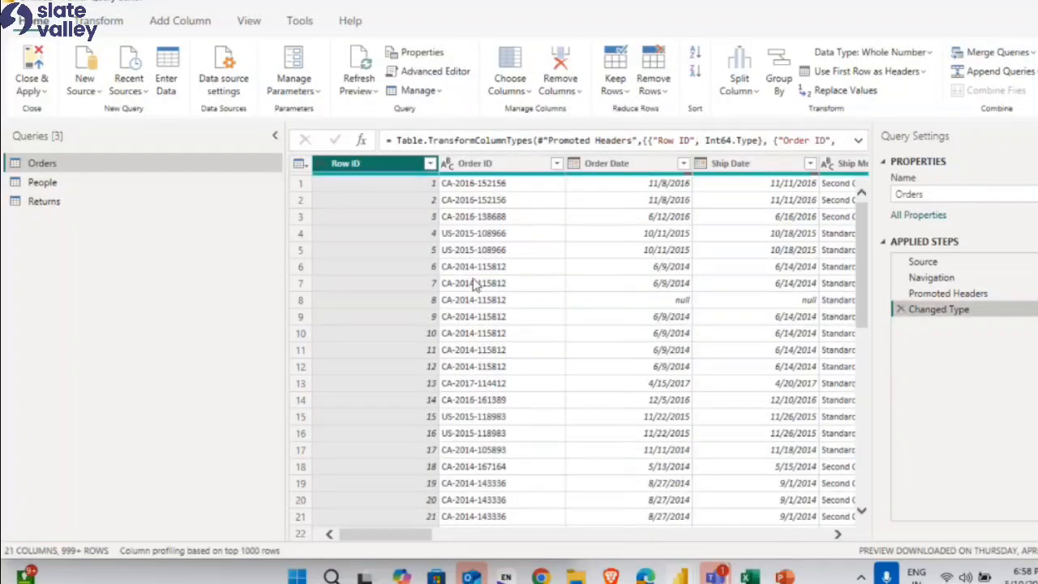
# Remove the Row ID and Order ID columns from the Orders query, and undo this by deleting the Removed Columns step.
pyautogui.rightClick(381, 166)
pyautogui.click(399, 200)
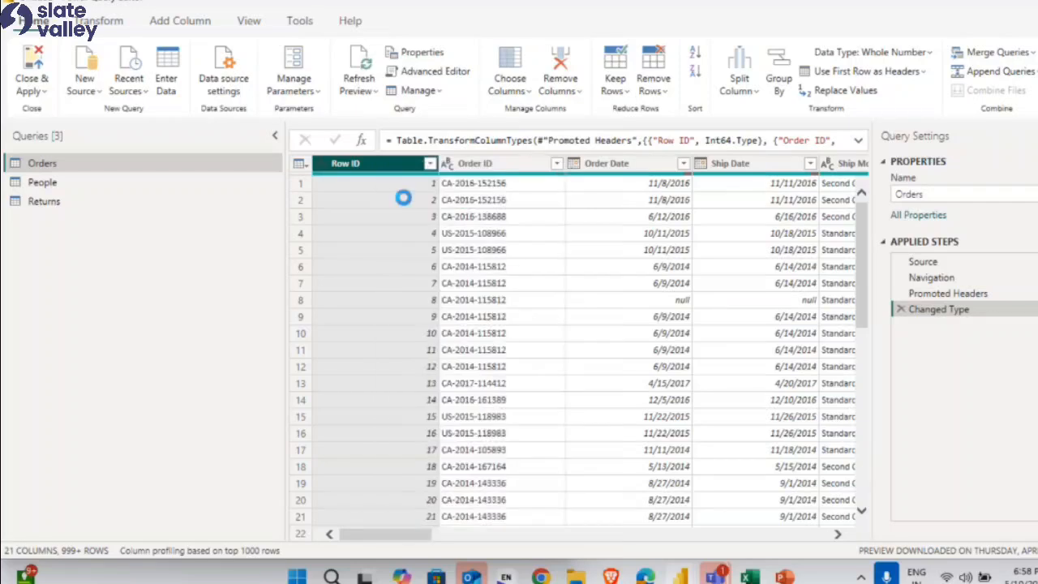
pyautogui.rightClick(384, 163)
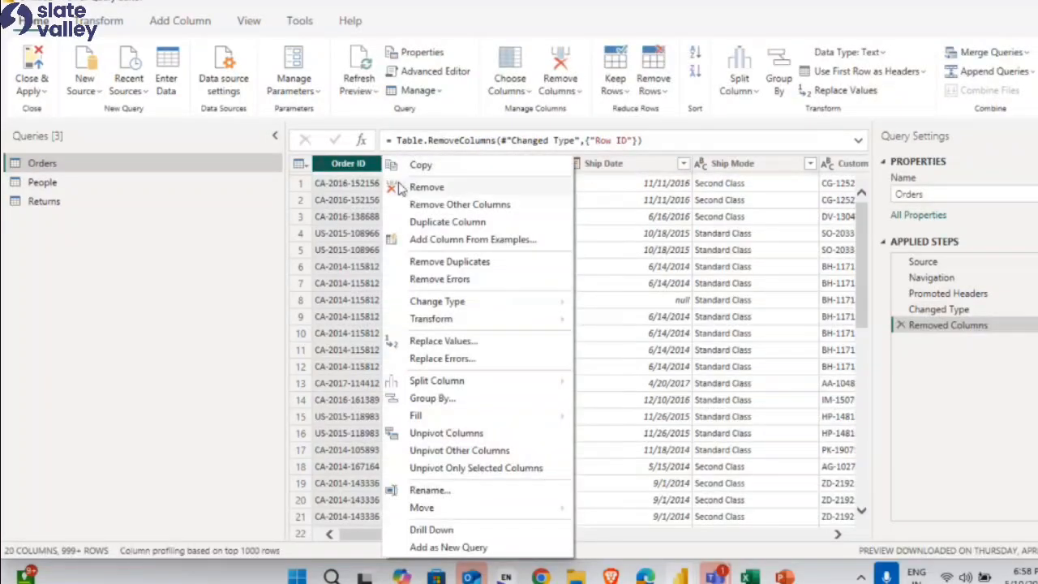
pyautogui.click(399, 187)
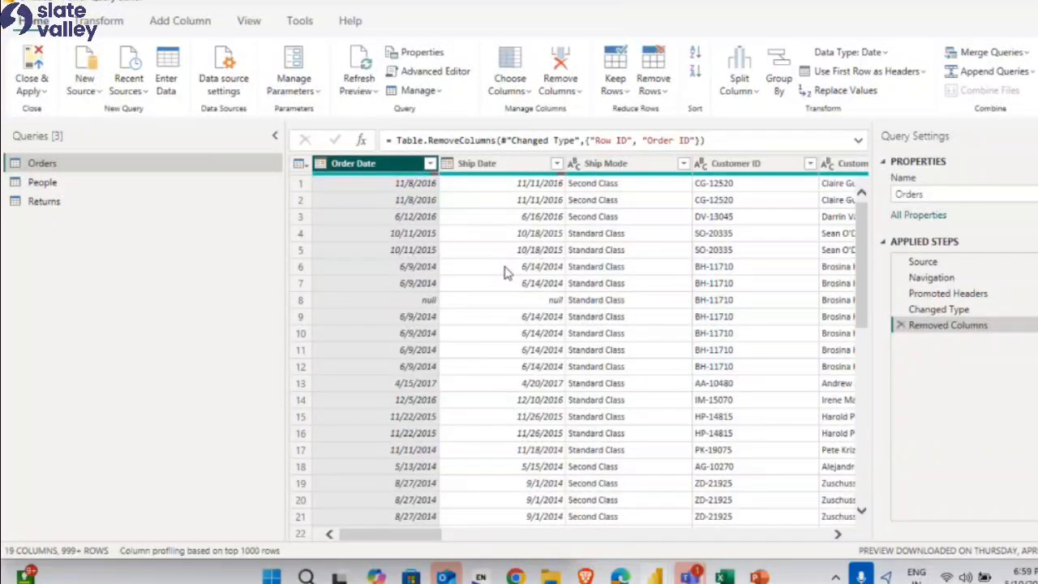
pyautogui.click(901, 326)
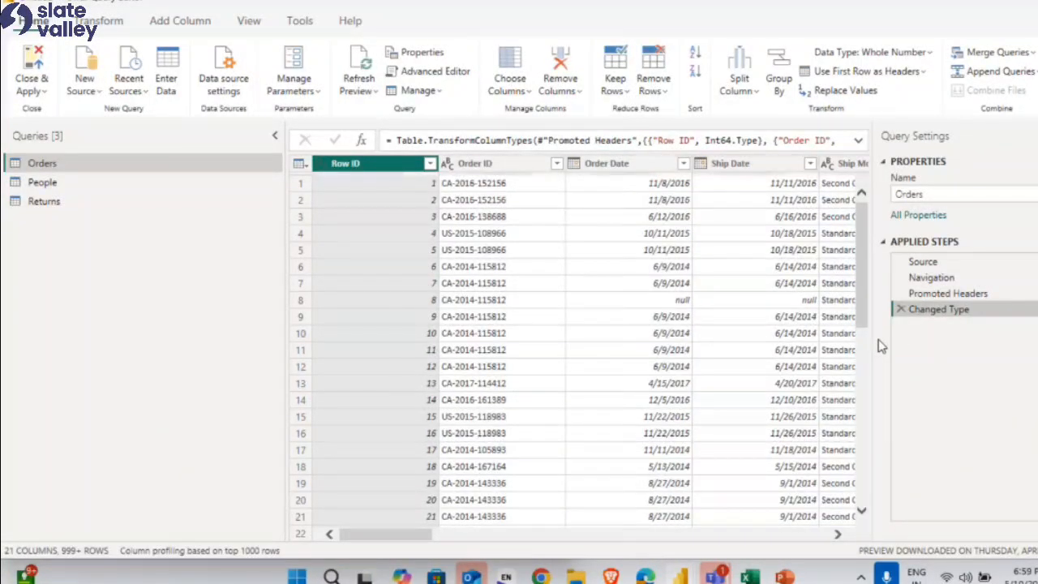
# Remove the Row ID and Order ID columns one after the other, discarding the mistaken Removed Other Columns step.
pyautogui.rightClick(396, 176)
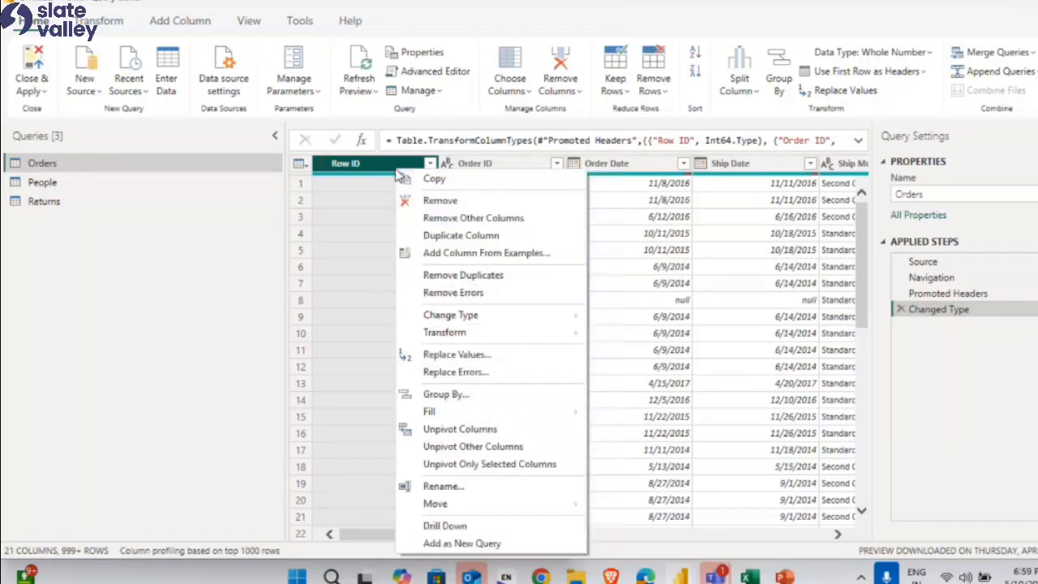
pyautogui.click(415, 200)
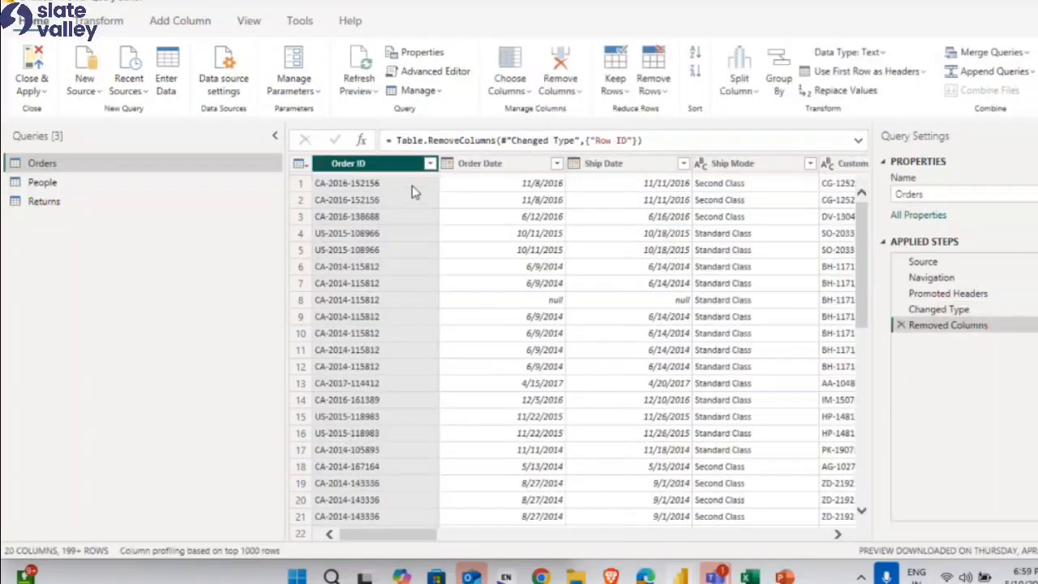
pyautogui.rightClick(393, 171)
pyautogui.click(410, 196)
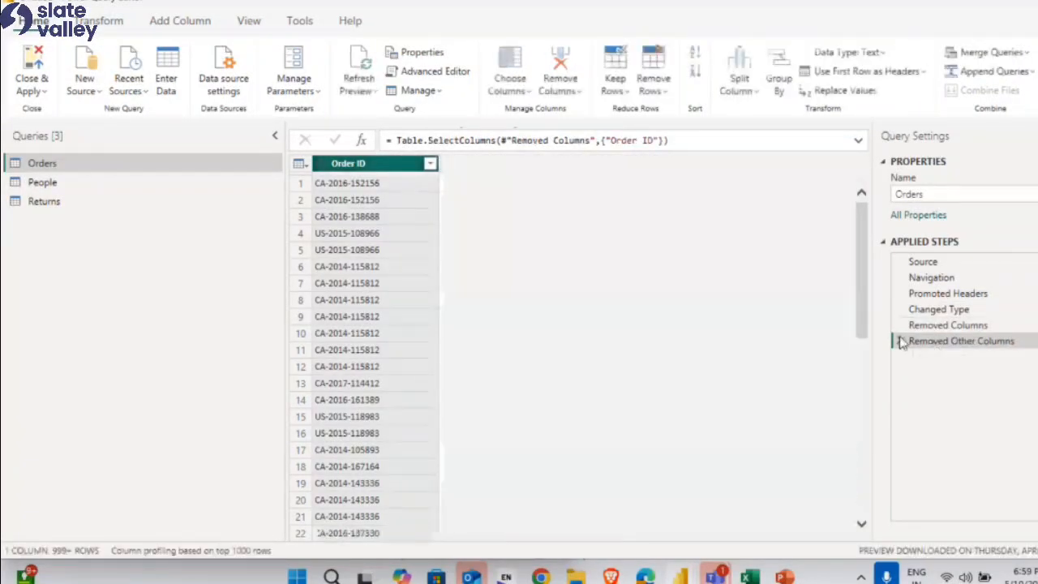
pyautogui.click(900, 341)
pyautogui.rightClick(389, 162)
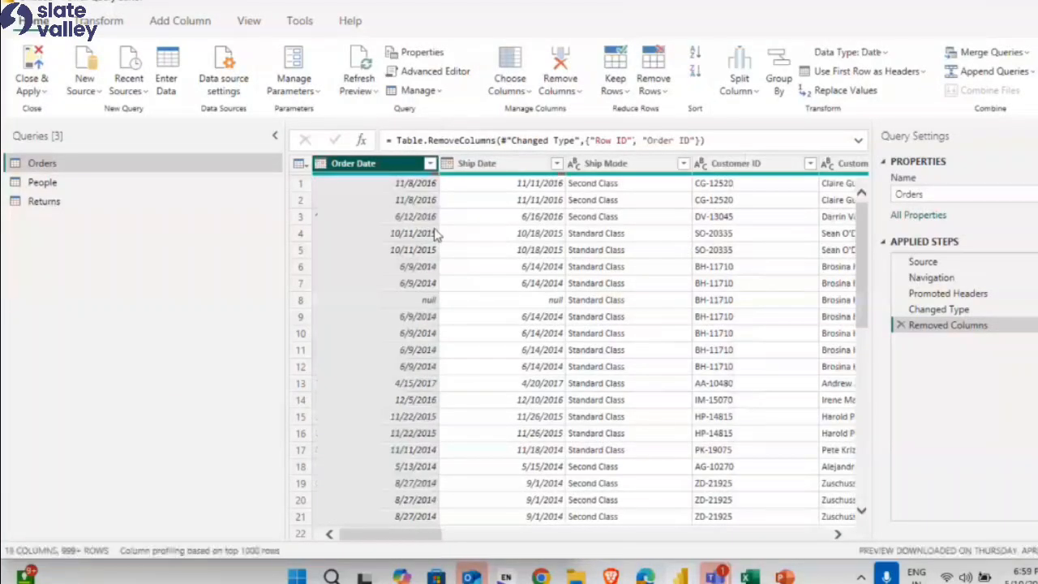
# Edit the Orders query's M code so the Removed Columns step removes only Row ID, deleting "Order ID" and its preceding space from the list.
pyautogui.click(435, 71)
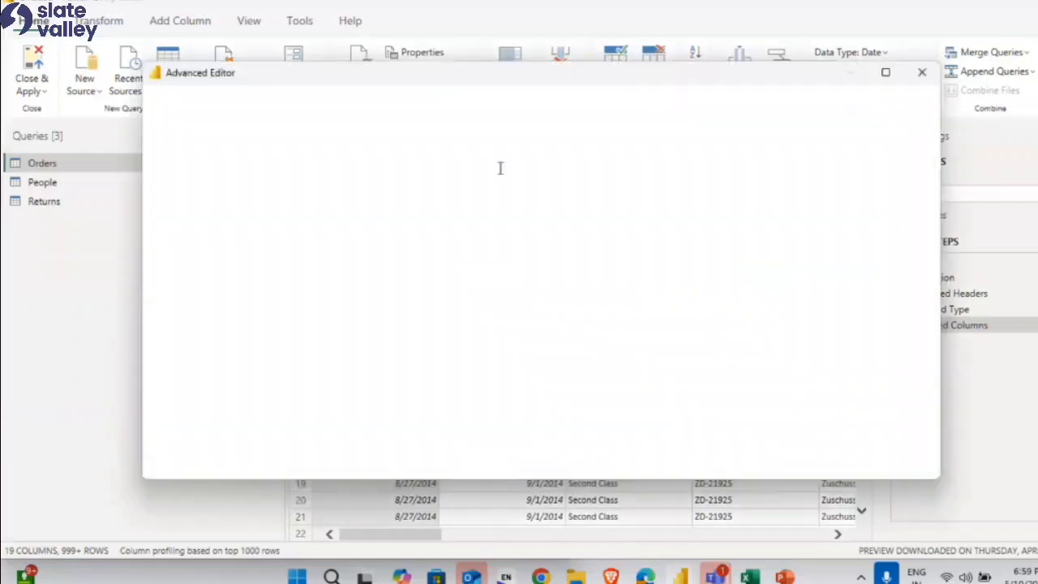
pyautogui.scroll(-1, 553, 213)
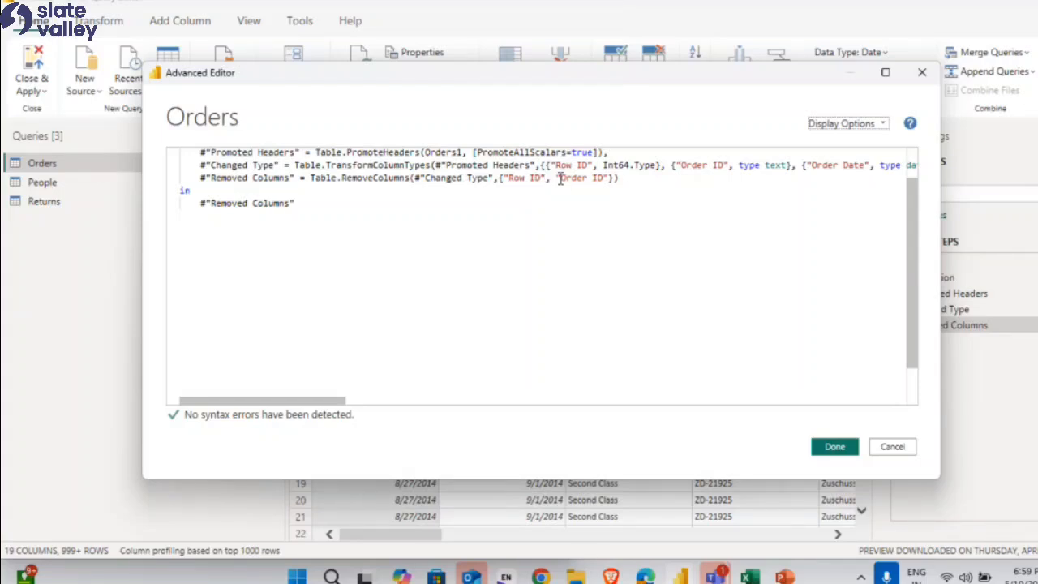
pyautogui.moveTo(557, 178); pyautogui.dragTo(591, 180)
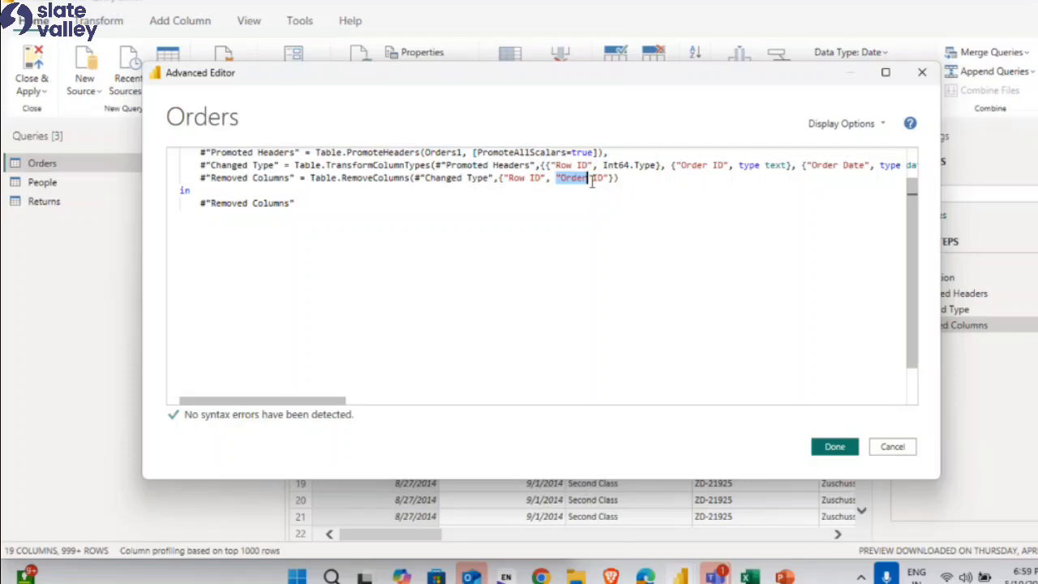
pyautogui.moveTo(592, 180); pyautogui.dragTo(607, 182)
pyautogui.press('BackSpace')
pyautogui.press('BackSpace')
pyautogui.press('BackSpace')
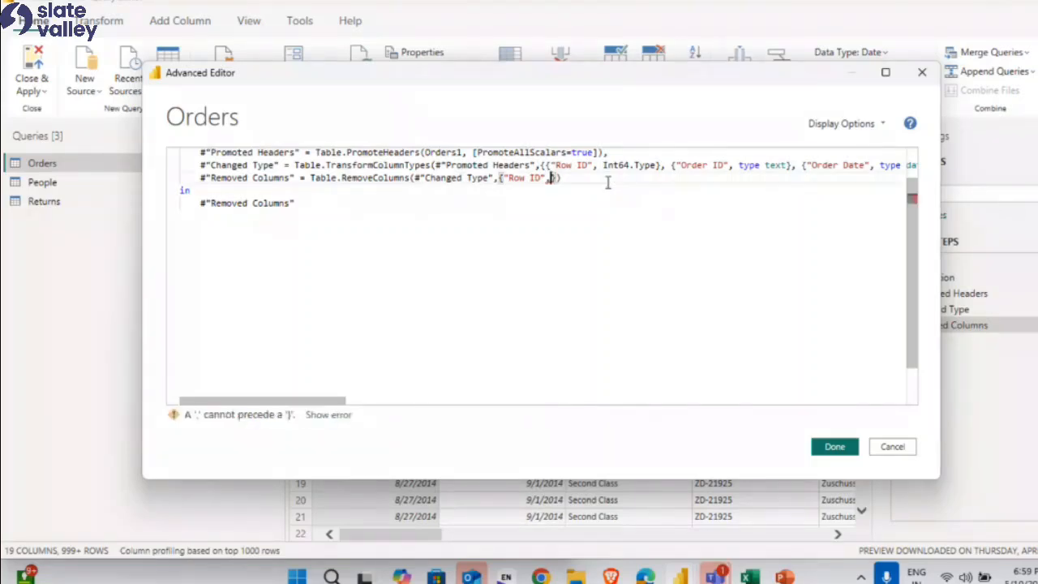
pyautogui.click(834, 449)
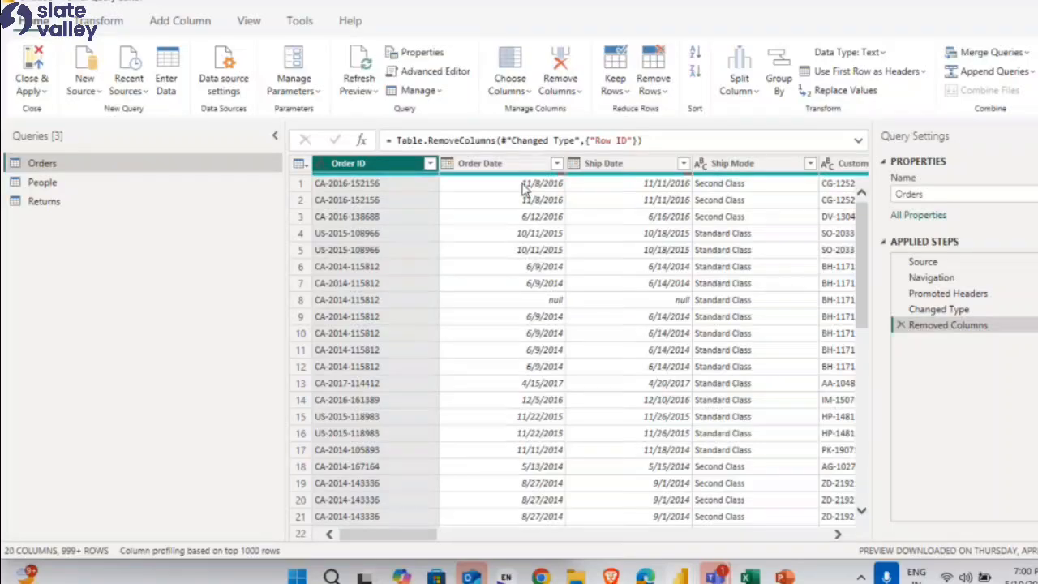
# Remove the top 5 rows from the Orders query.
pyautogui.click(654, 81)
pyautogui.click(680, 113)
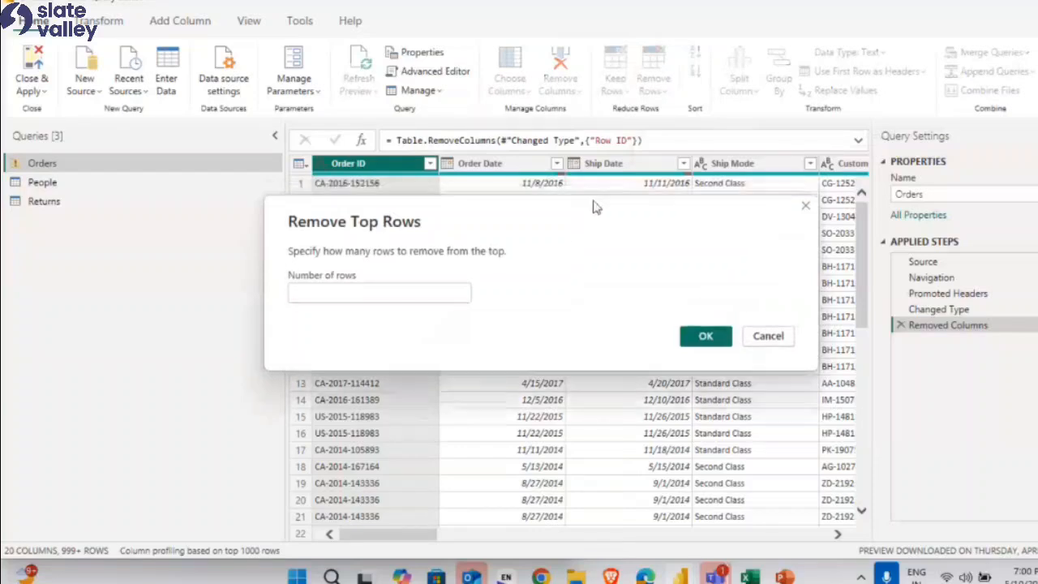
pyautogui.moveTo(594, 204); pyautogui.dragTo(624, 351)
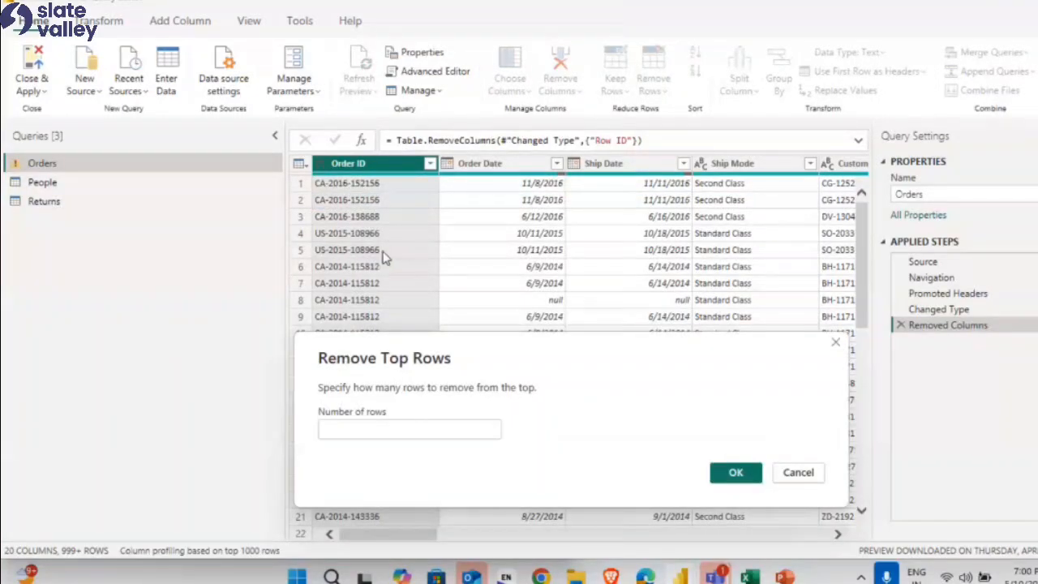
pyautogui.click(410, 428)
pyautogui.write('5')
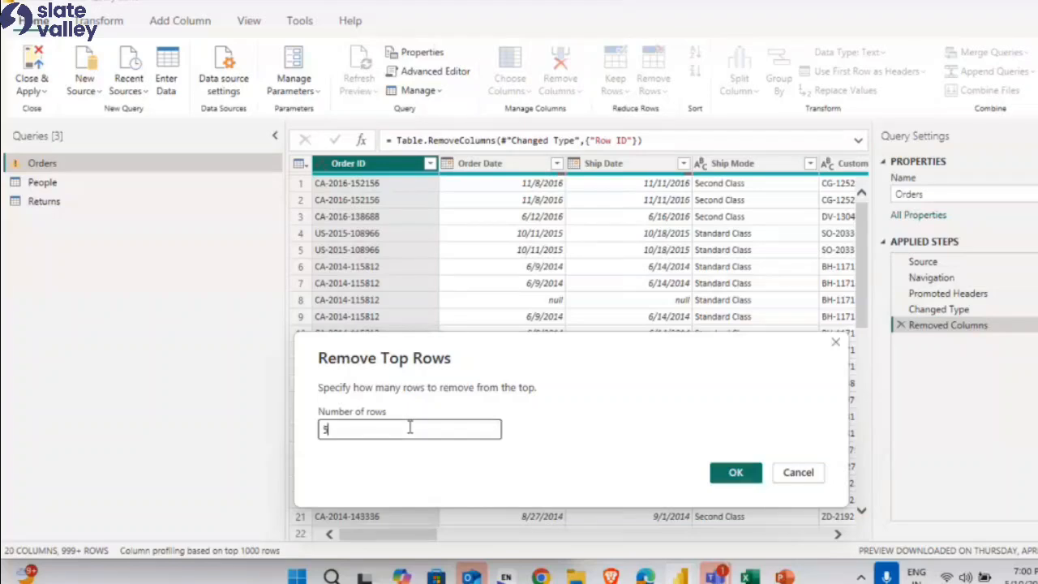
pyautogui.click(754, 472)
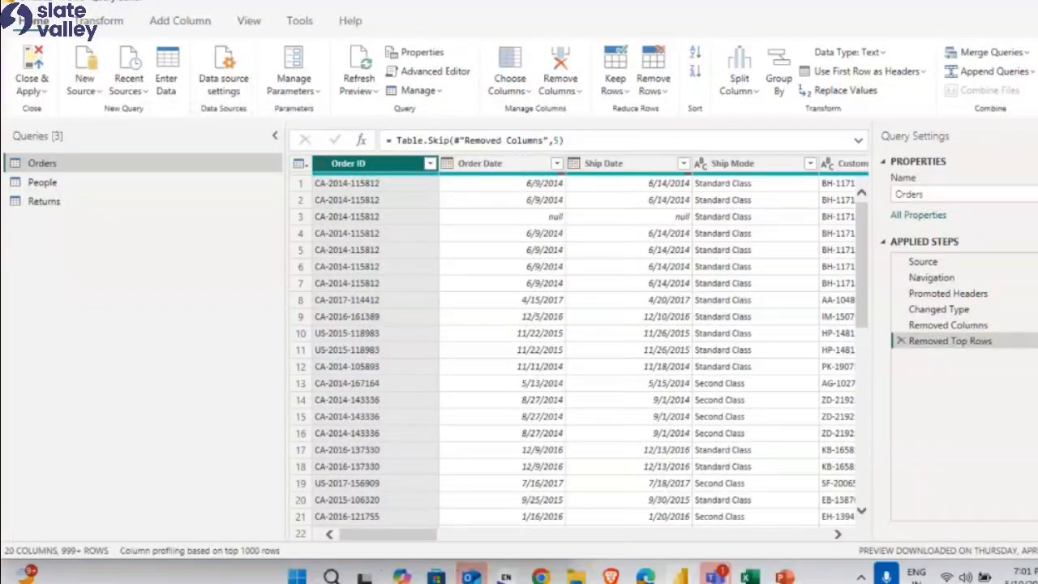
# Switch to the sample superstore workbook in Excel and add a new worksheet.
pyautogui.moveTo(715, 576)
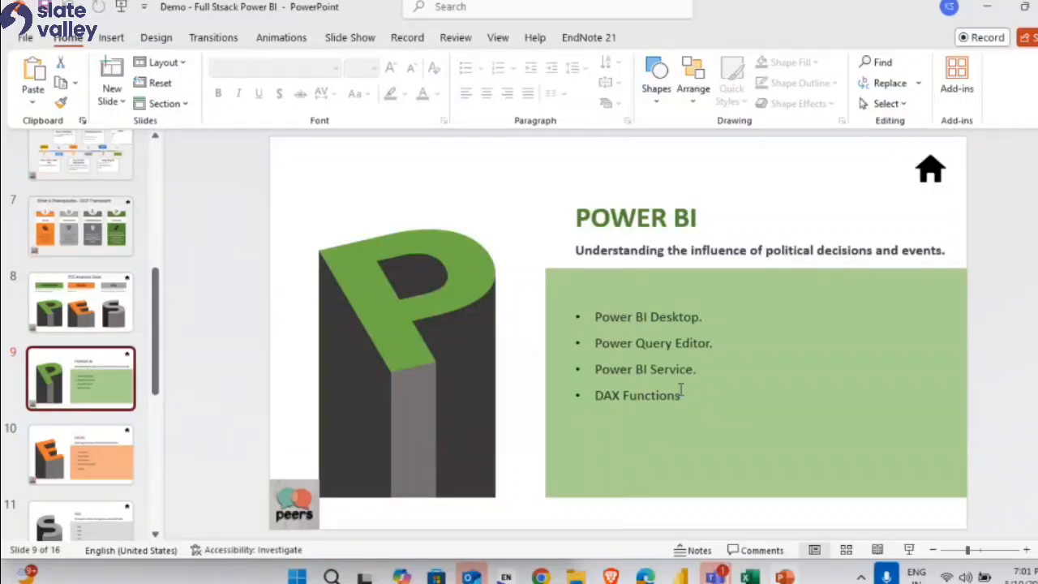
pyautogui.click(758, 577)
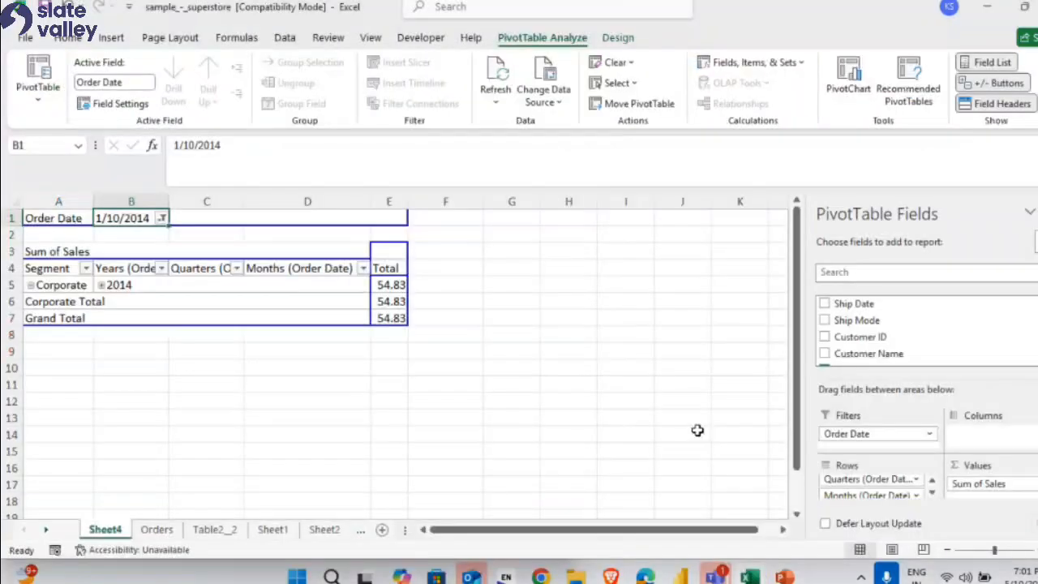
pyautogui.click(446, 300)
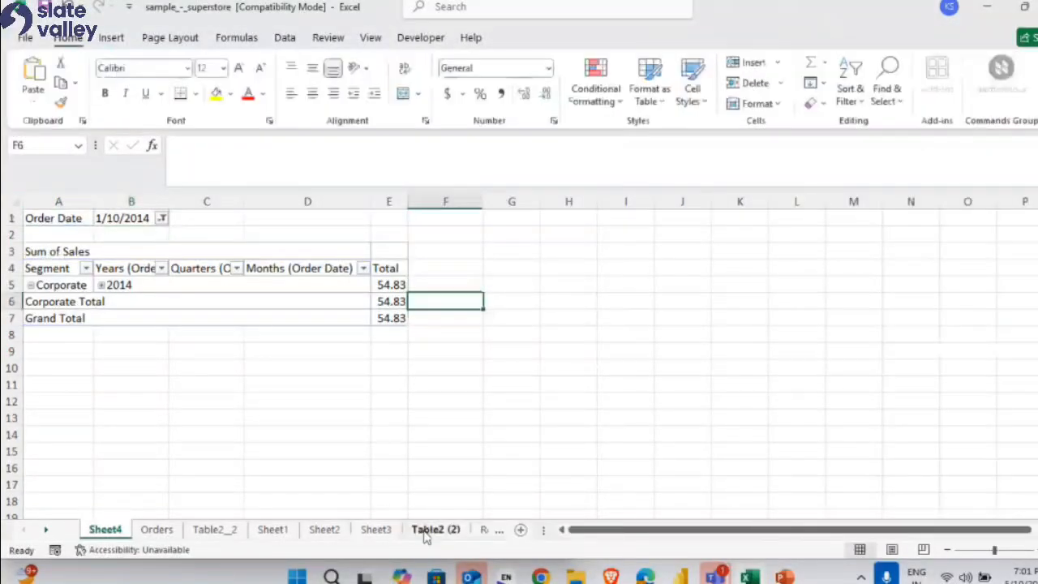
pyautogui.click(526, 529)
# Enter the numbers 1, 2, 3 and 4 in cells D4 to D7 of the new sheet.
pyautogui.click(243, 265)
pyautogui.write('1')
pyautogui.press('Return')
pyautogui.write('2')
pyautogui.press('Return')
pyautogui.write('3')
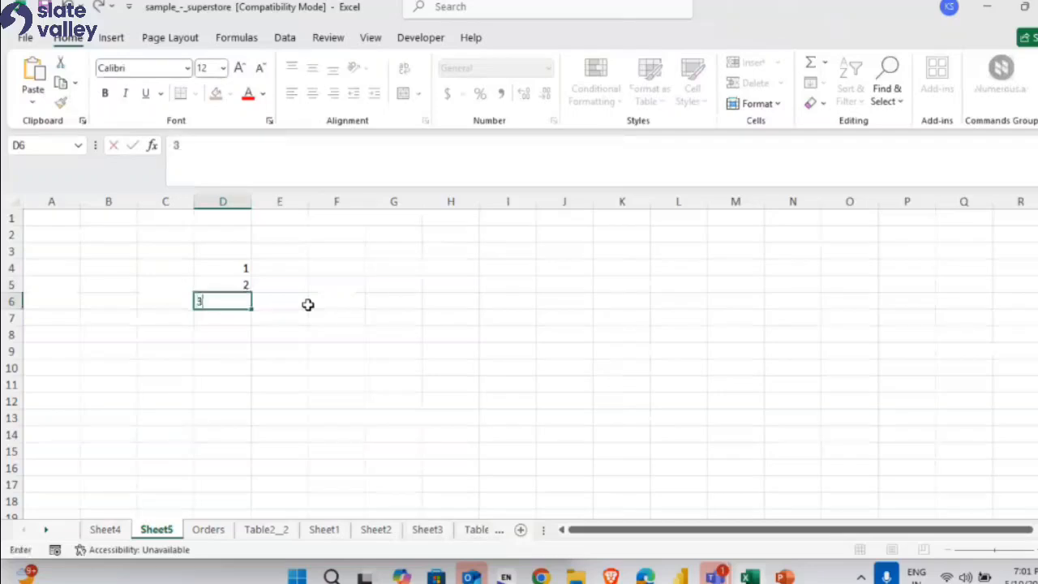
pyautogui.press('Return')
pyautogui.write('4')
pyautogui.press('Return')
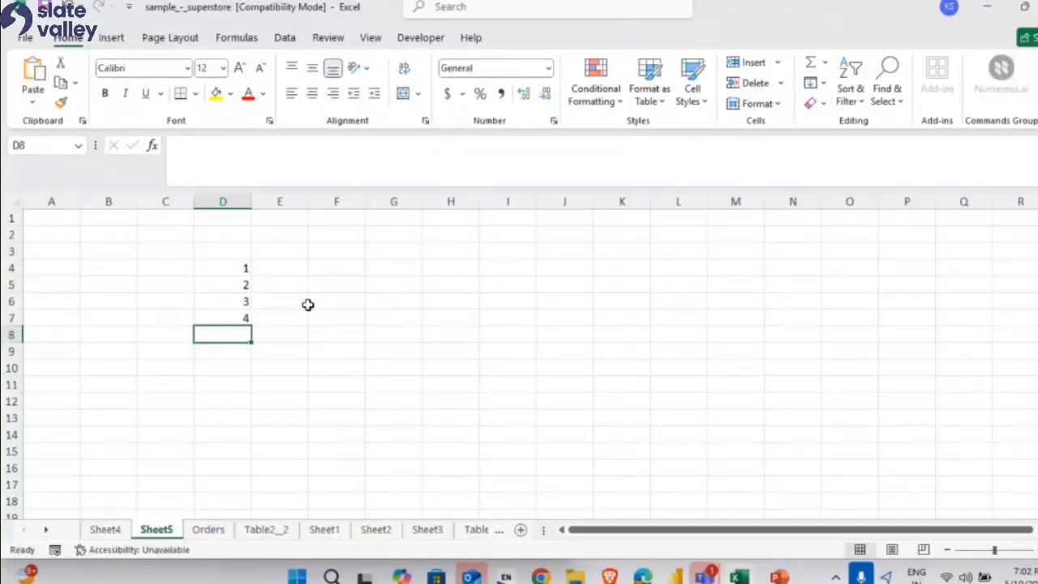
# Add up the four numbers in cell D8 with the formula =D4+D5+D6+D7.
pyautogui.write('=')
pyautogui.click(241, 269)
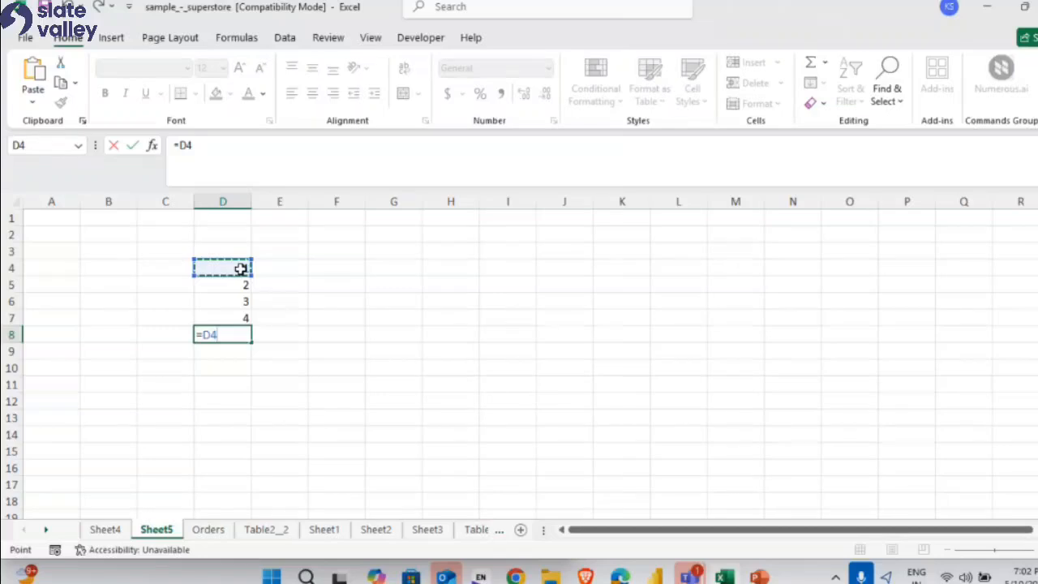
pyautogui.write('+')
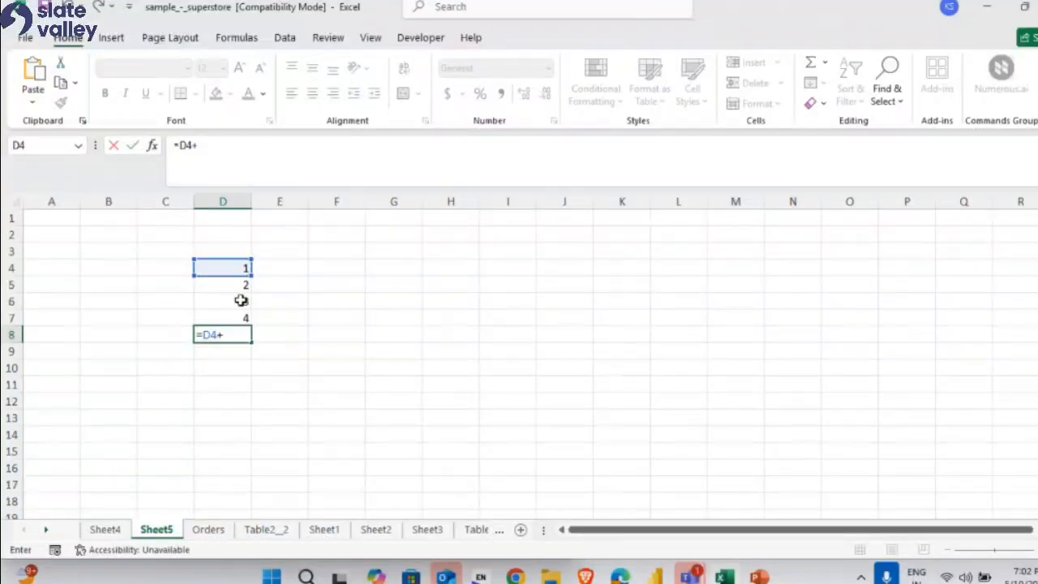
pyautogui.click(240, 285)
pyautogui.write('+')
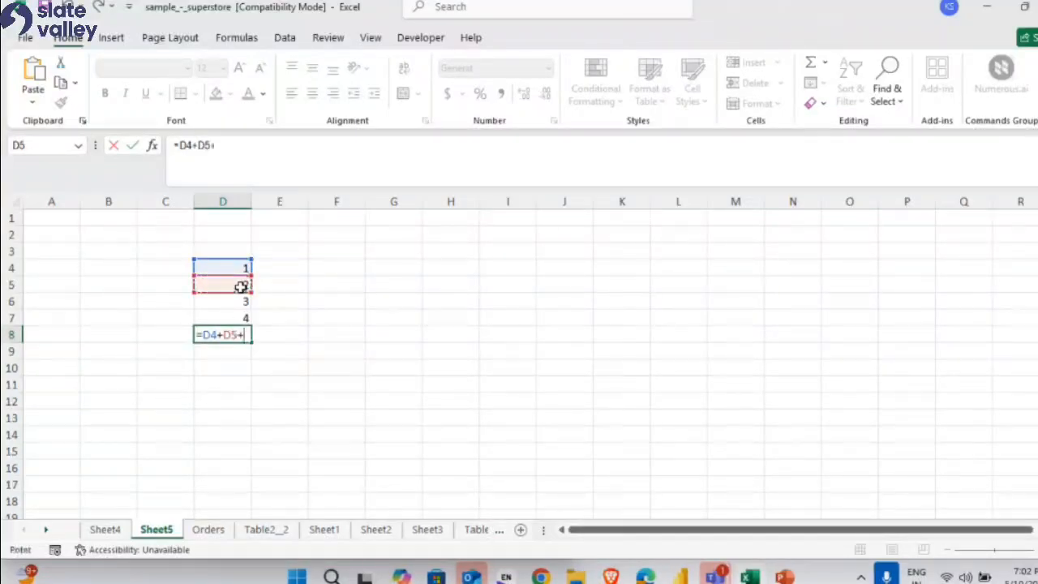
pyautogui.click(231, 302)
pyautogui.write('+')
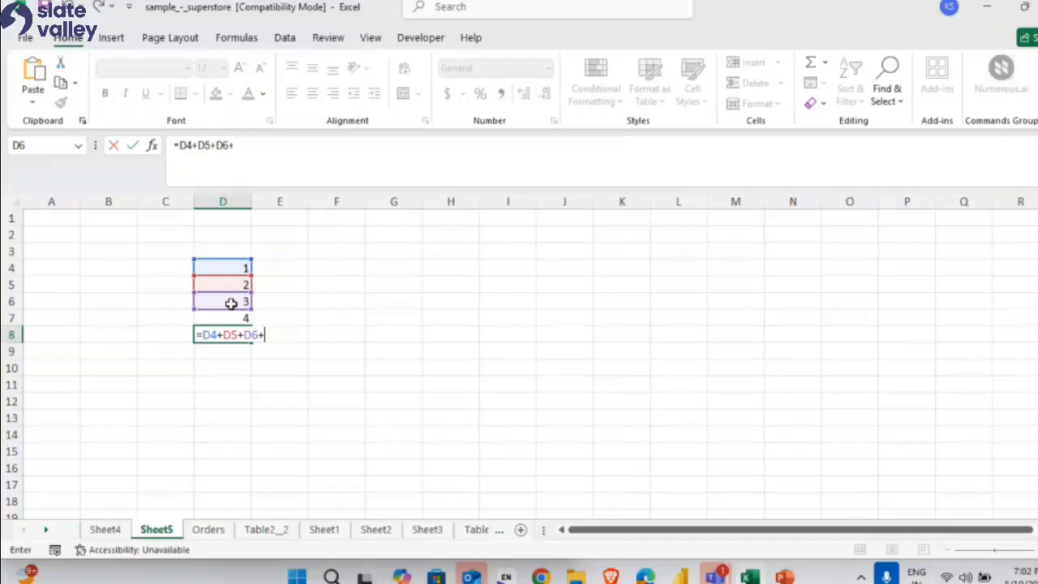
pyautogui.click(229, 317)
pyautogui.press('Return')
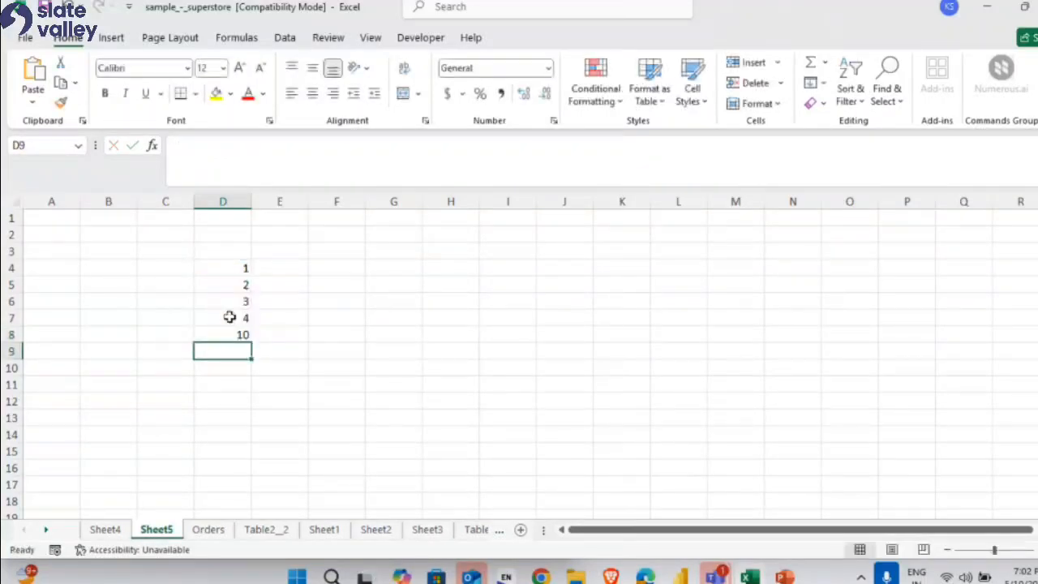
# Total the same numbers in cell D9 with =SUM(D4:D7), and highlight the function in the formula for review.
pyautogui.write('=sum(')
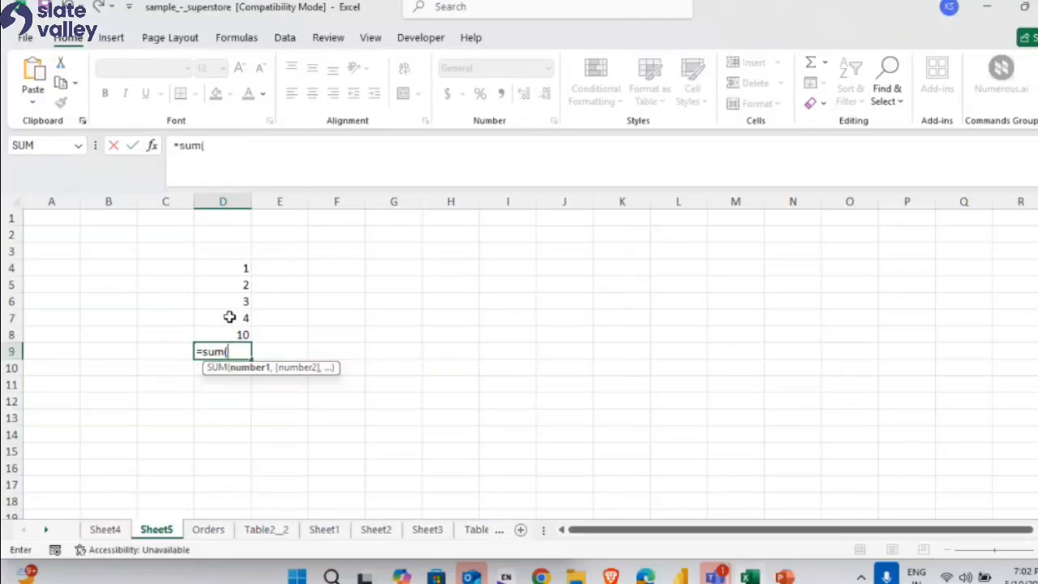
pyautogui.moveTo(222, 269); pyautogui.dragTo(227, 319)
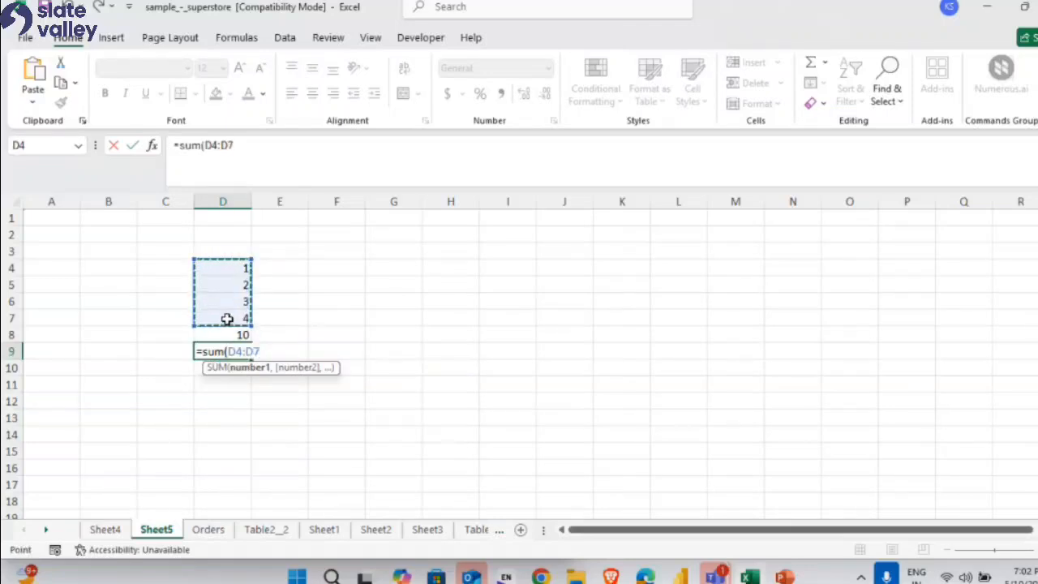
pyautogui.press('Return')
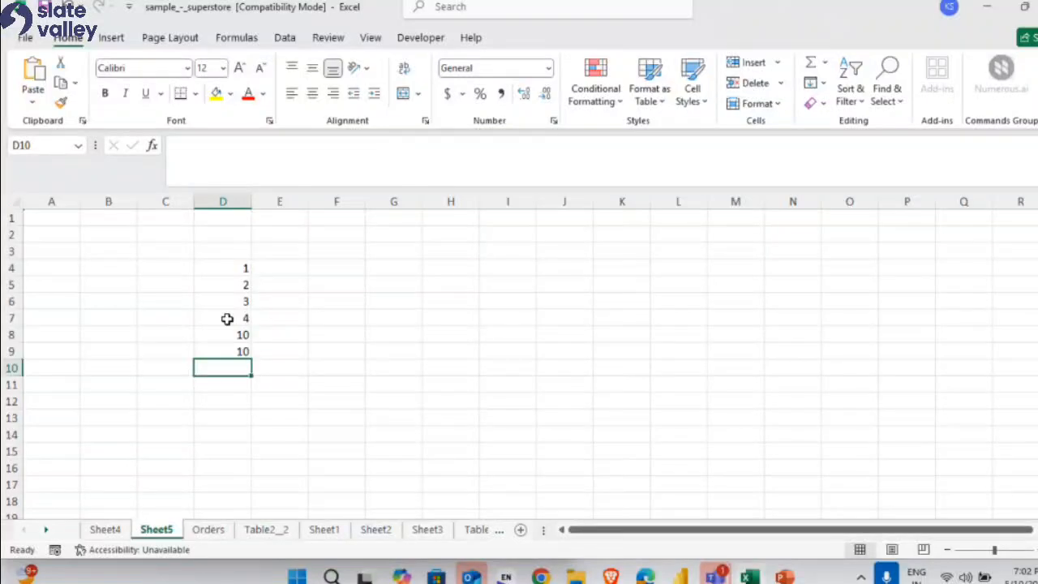
pyautogui.press('Up')
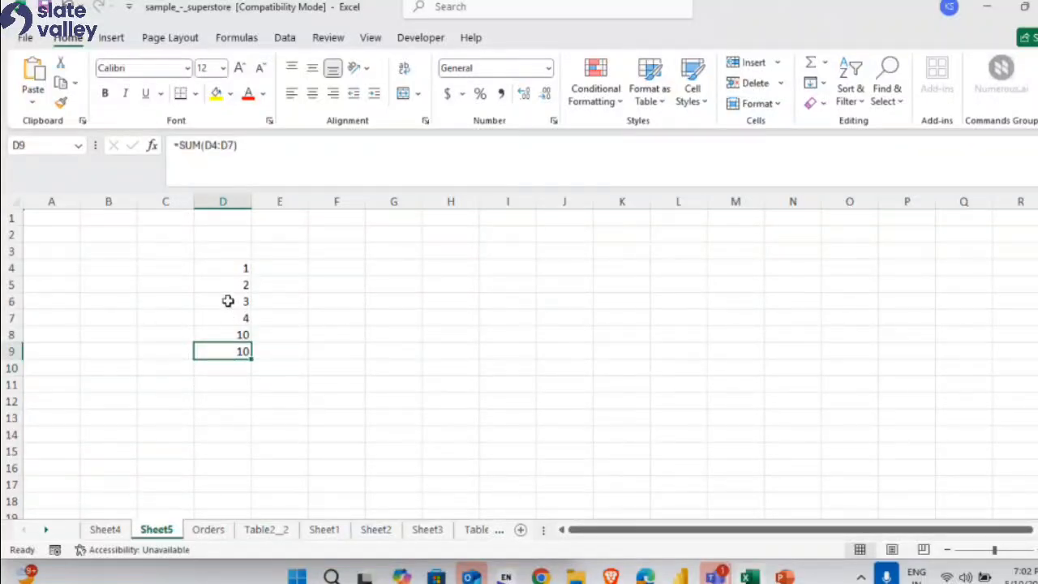
pyautogui.moveTo(237, 146); pyautogui.dragTo(181, 152)
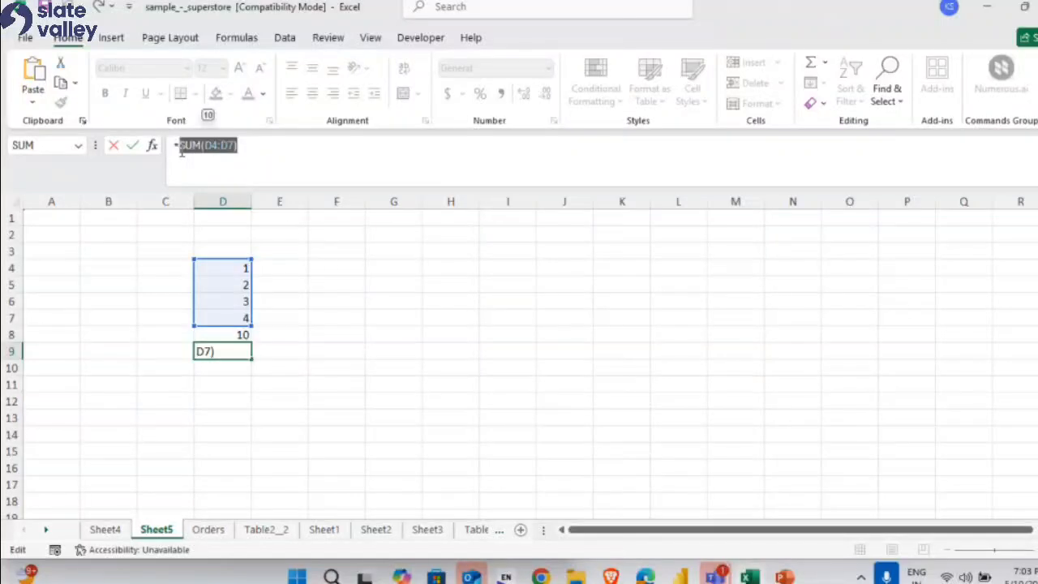
# Switch to the Edge browser, open app.powerbi.com in a new tab and sign in with the second listed work account.
pyautogui.moveTo(649, 578)
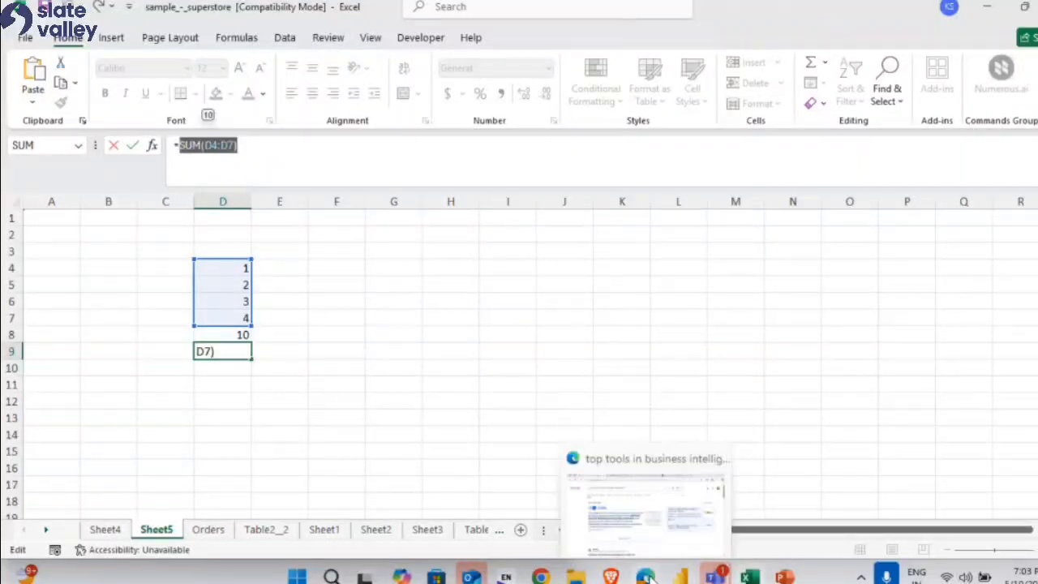
pyautogui.click(649, 577)
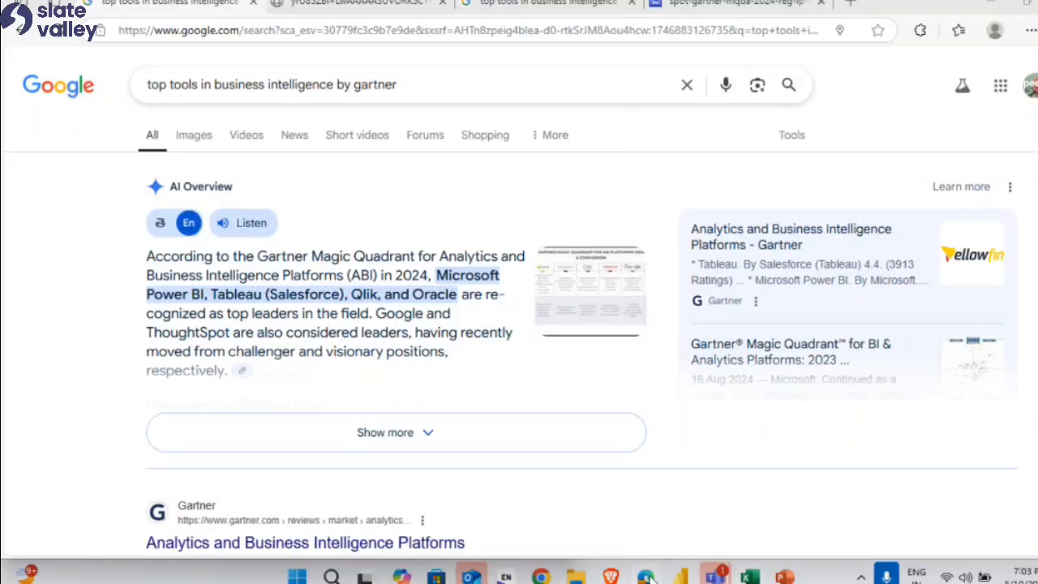
pyautogui.click(851, 5)
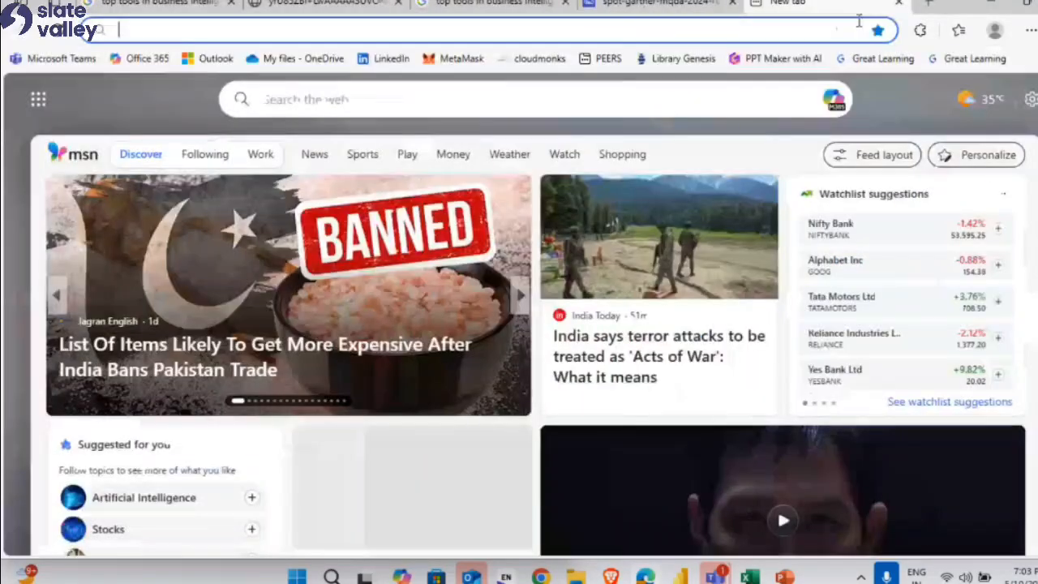
pyautogui.write('app.powerbi')
pyautogui.press('Return')
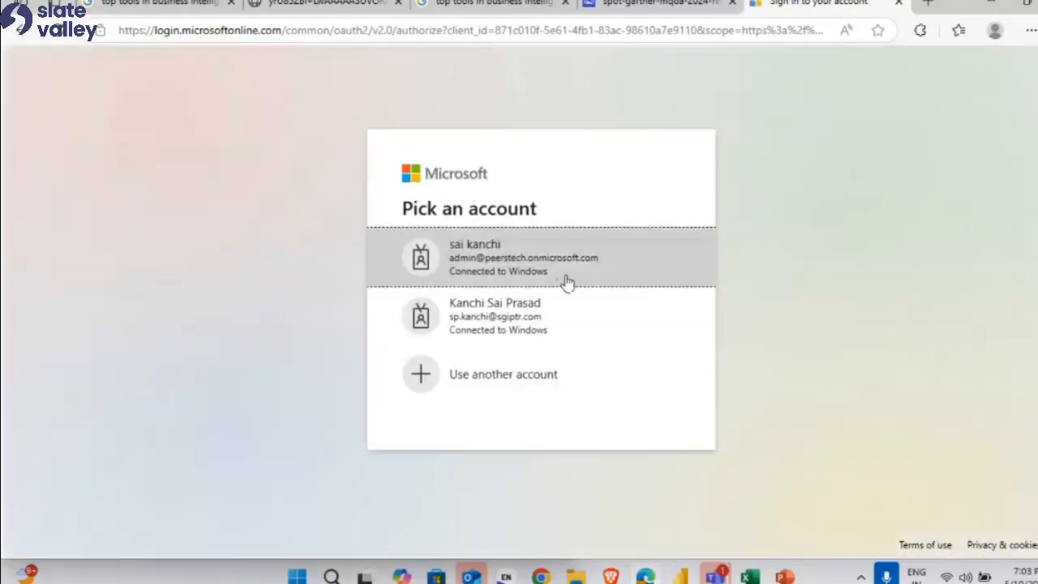
pyautogui.click(534, 317)
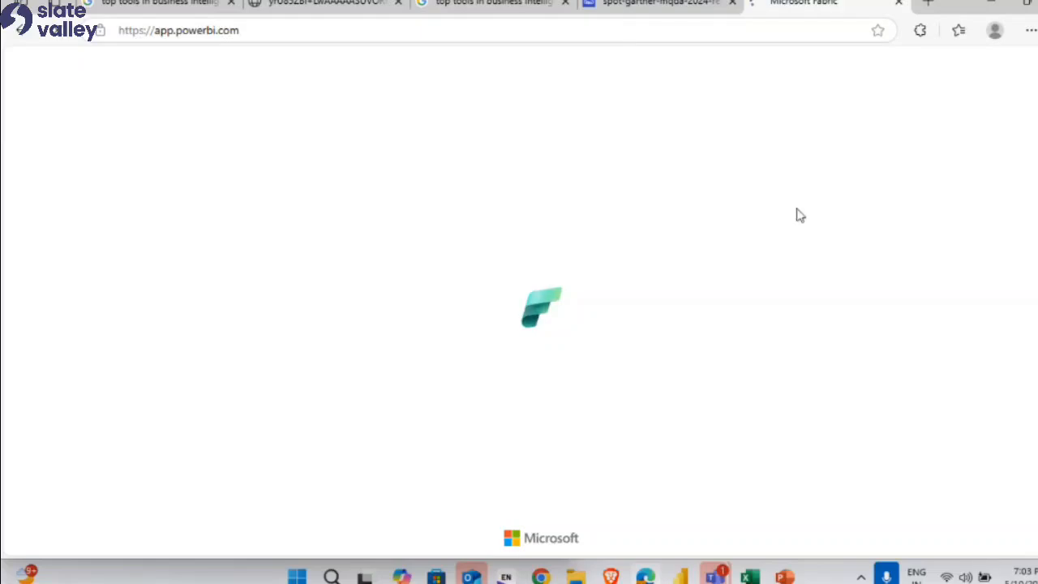
# Open the report named 24 from My workspace and look through its pages 2 to 5.
pyautogui.moveTo(687, 576)
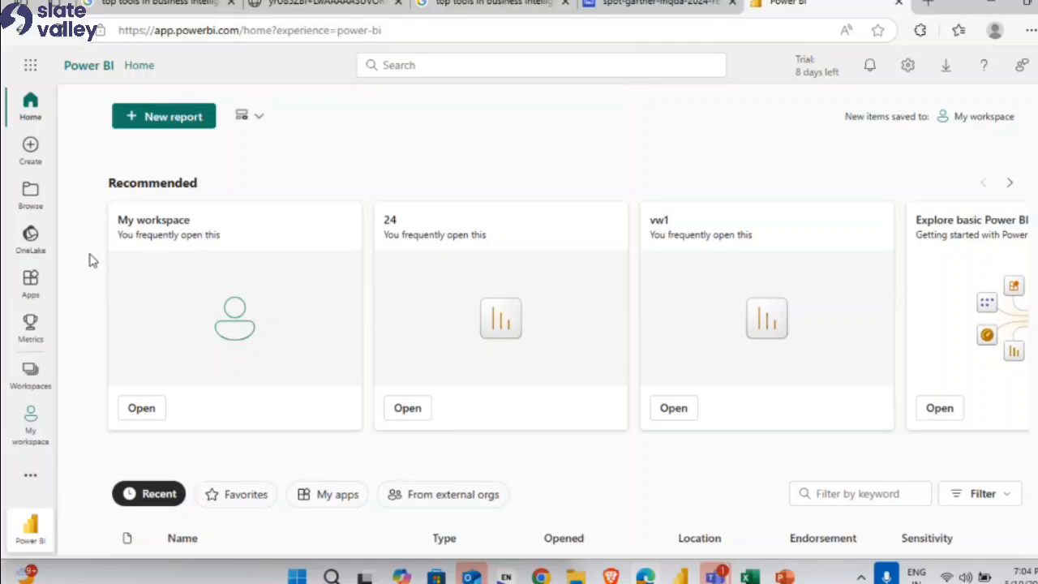
pyautogui.click(32, 433)
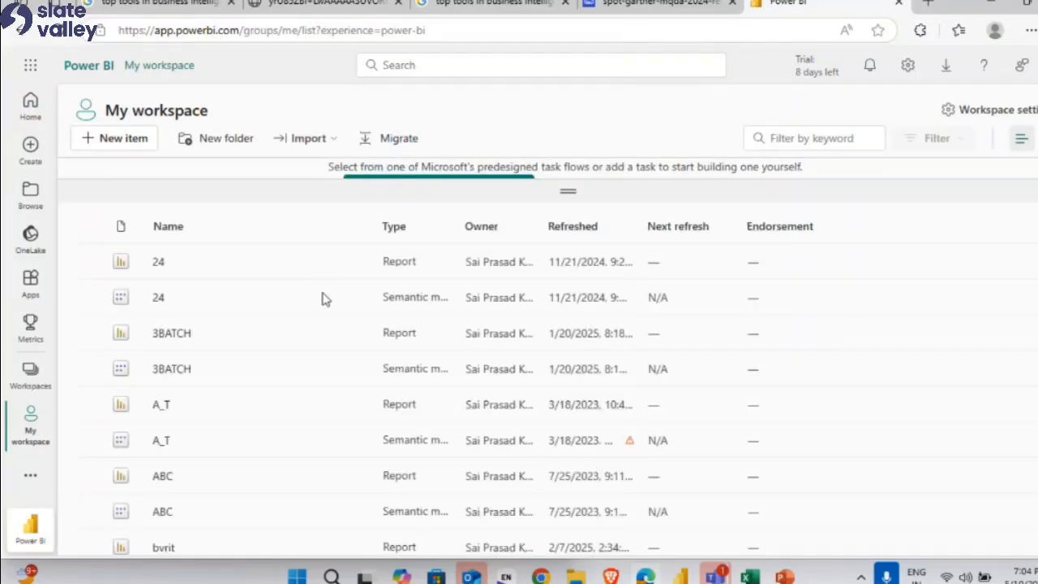
pyautogui.click(159, 270)
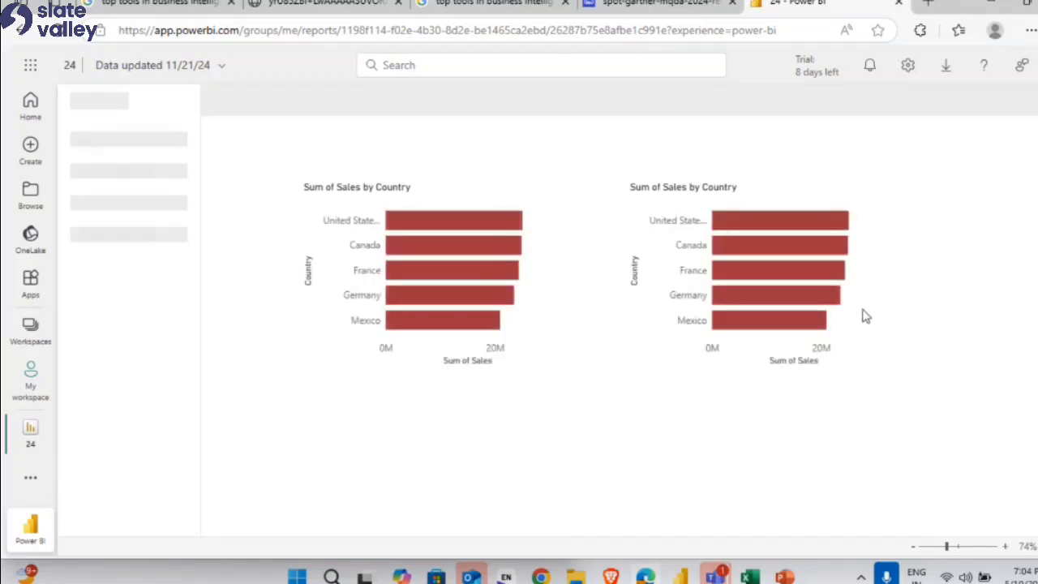
pyautogui.click(103, 180)
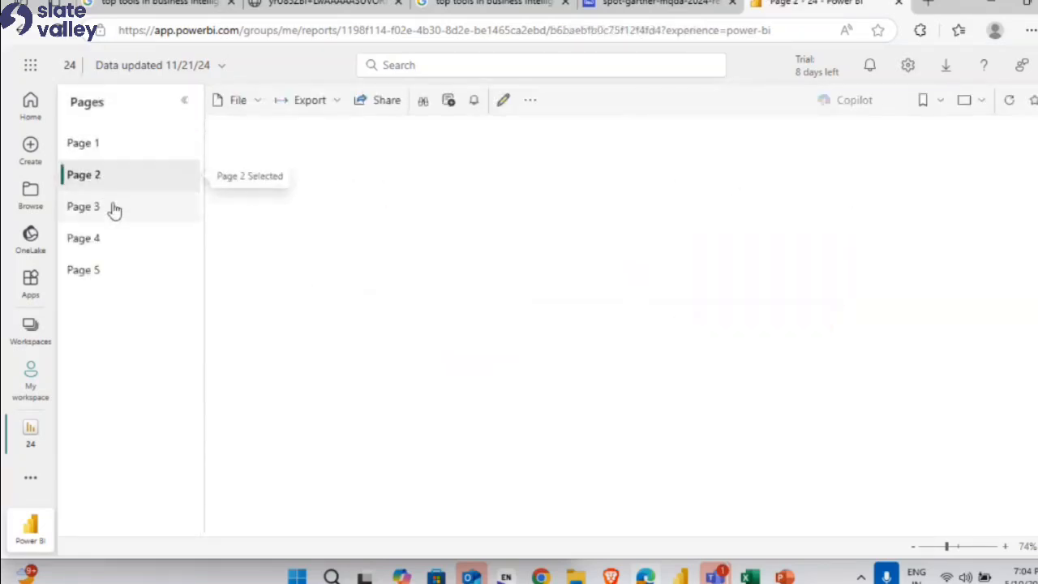
pyautogui.click(114, 209)
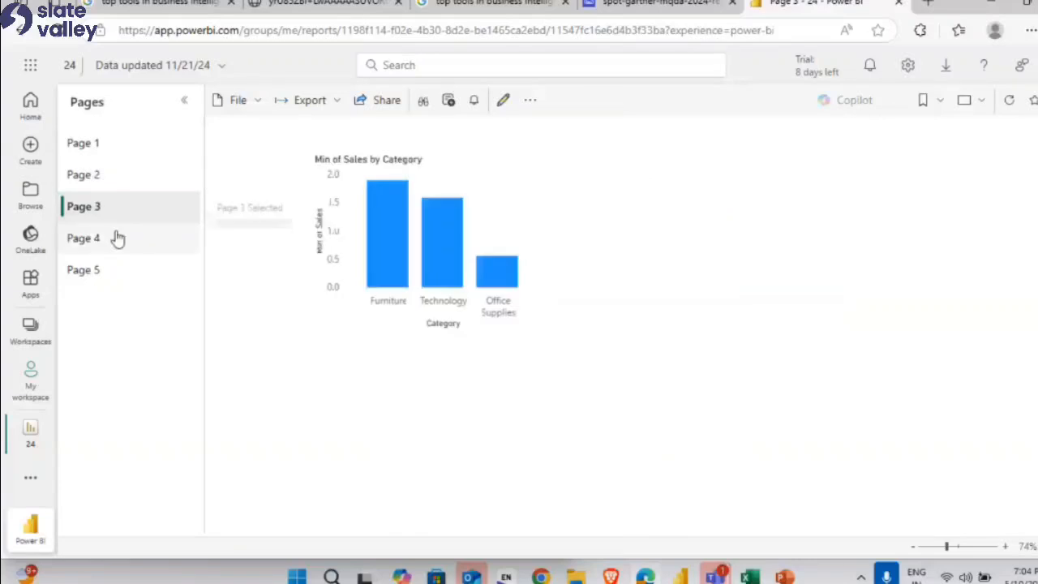
pyautogui.click(116, 236)
pyautogui.click(106, 270)
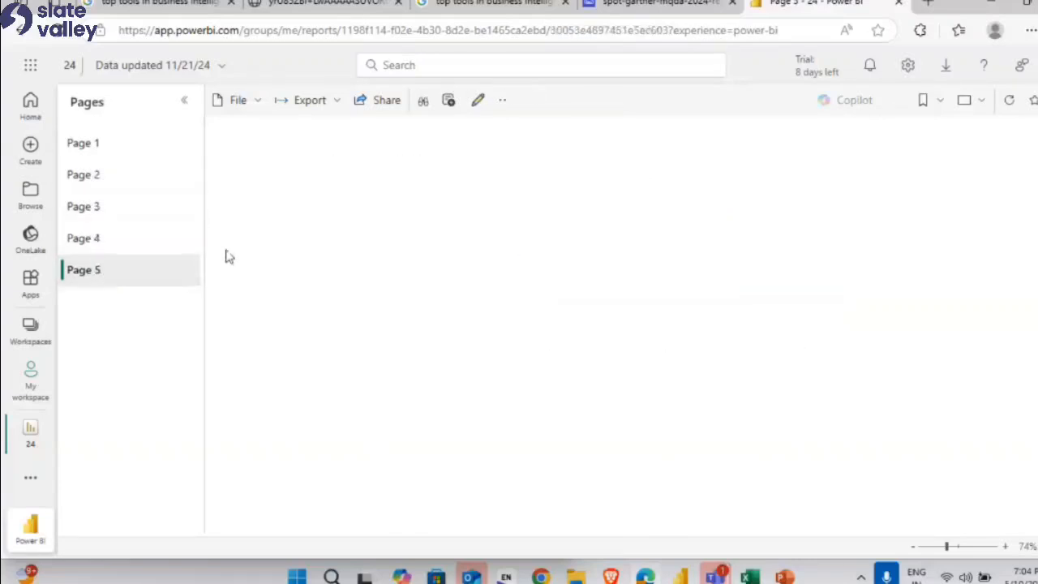
# Highlight the report's web address, show the Power BI slide in PowerPoint, and return to the Teams meeting window.
pyautogui.click(202, 30)
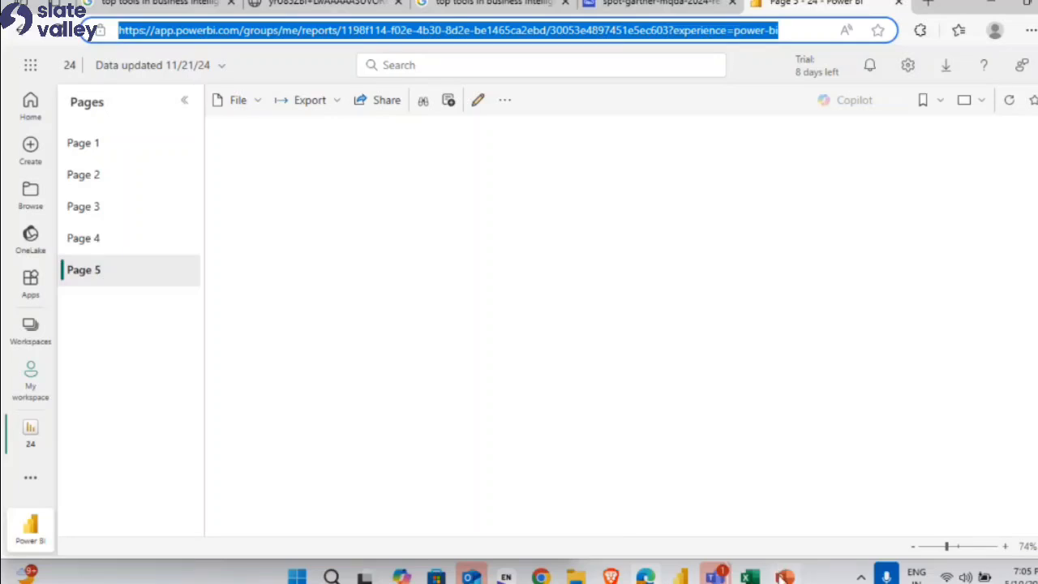
pyautogui.click(783, 575)
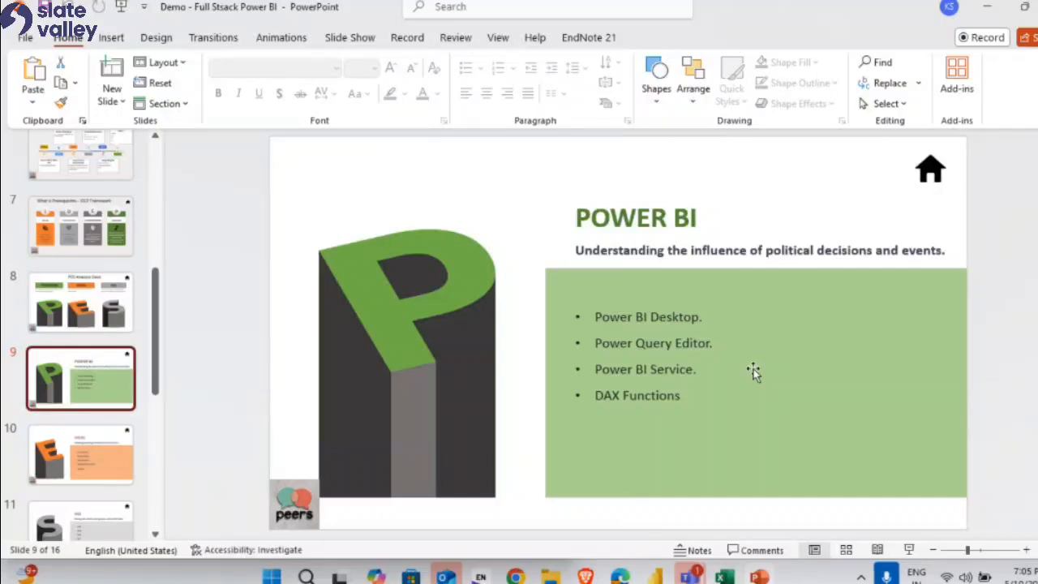
pyautogui.moveTo(713, 574)
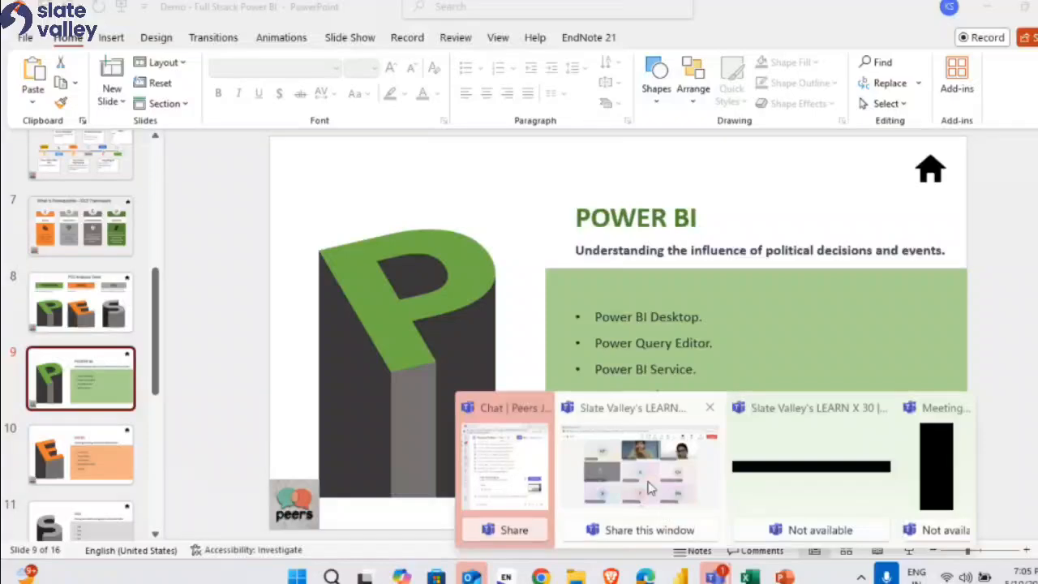
pyautogui.click(649, 484)
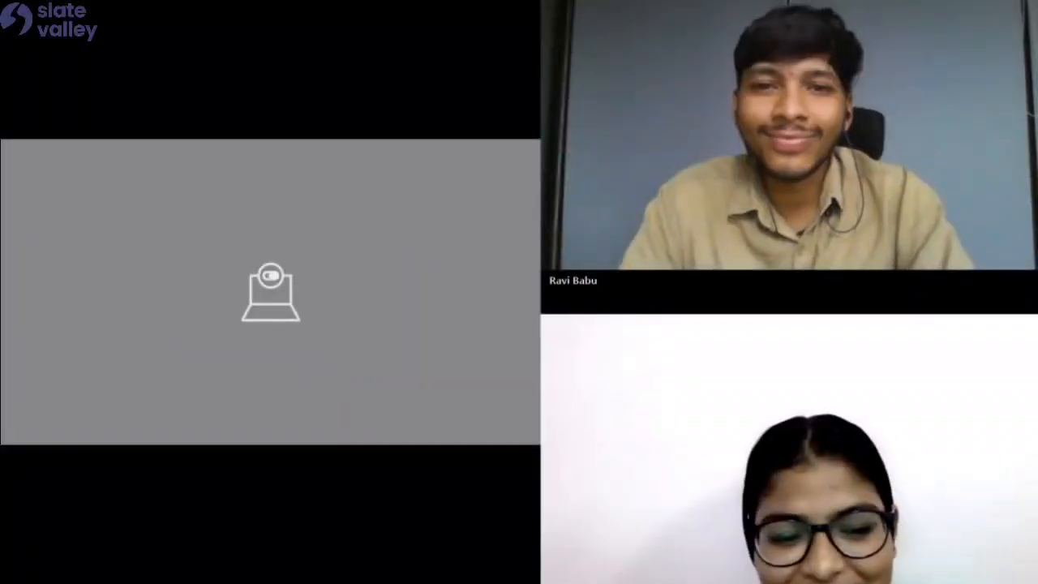